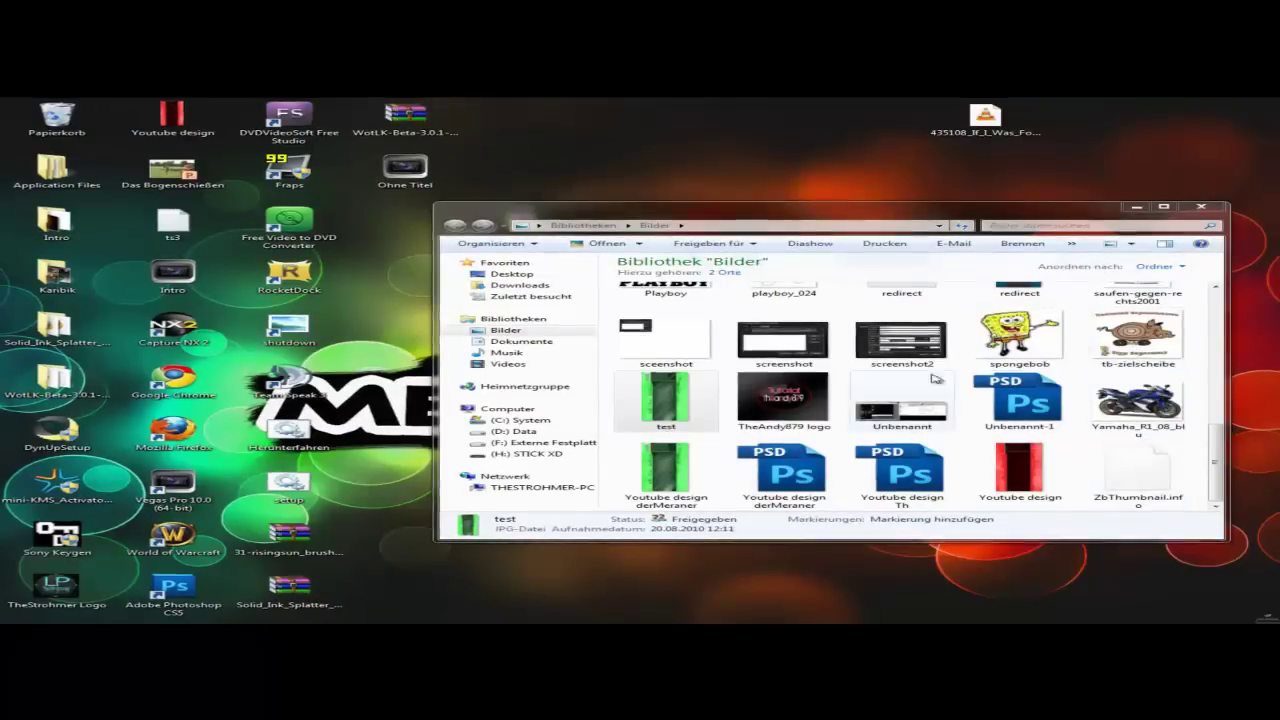
# Scroll through the Bilder picture library to locate the 'test' image
pyautogui.scroll(5, 714, 398)
pyautogui.scroll(-5, 714, 398)
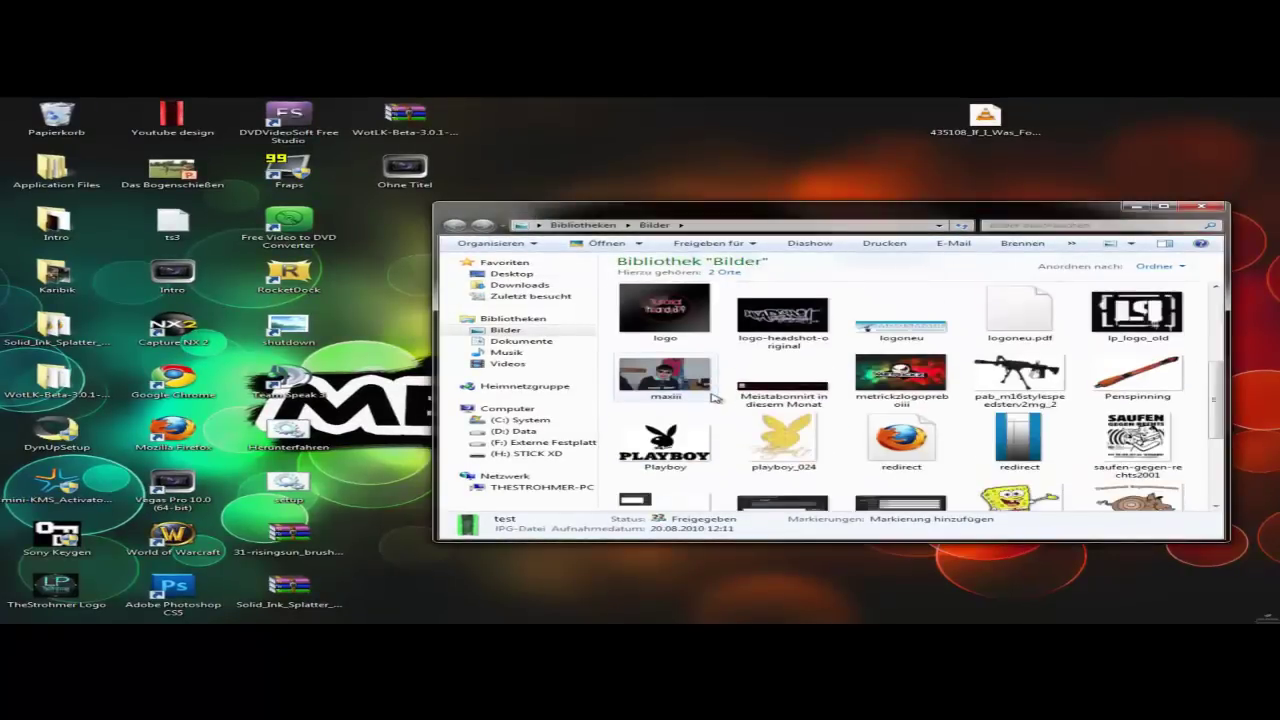
pyautogui.scroll(-3, 705, 408)
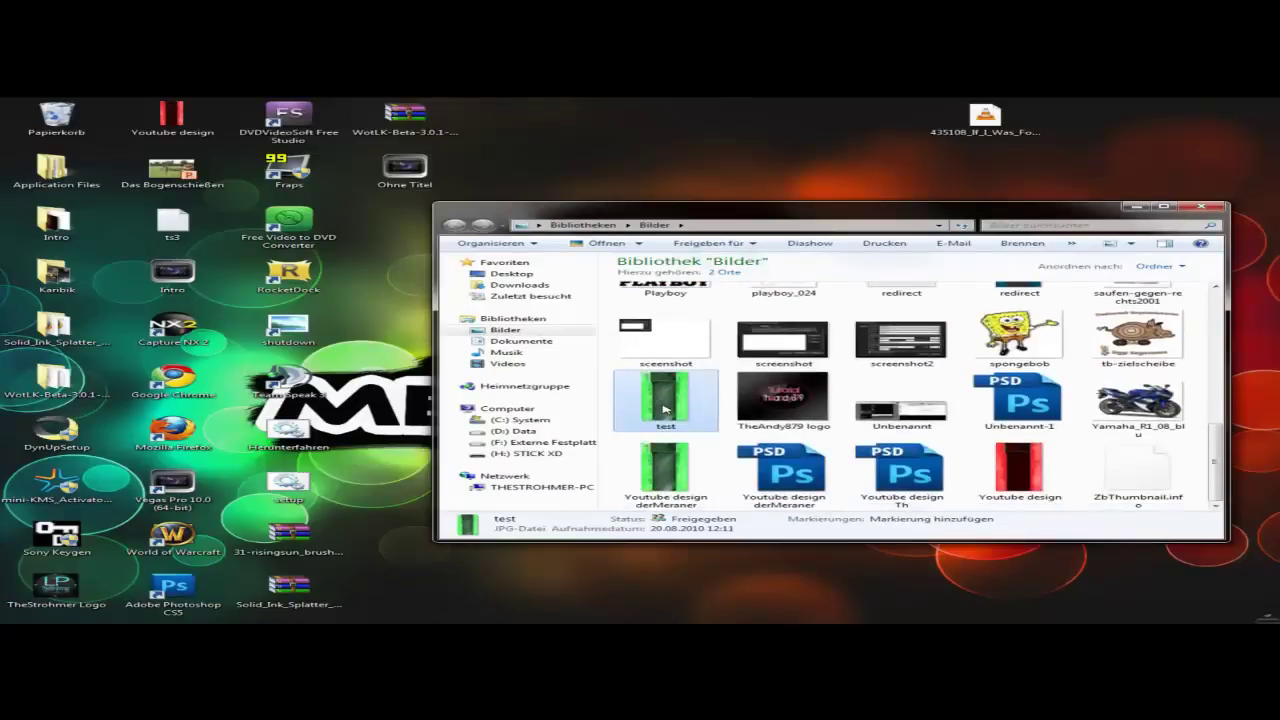
# Open test.jpg in Picasa, zoom in on the orange pen, and return to the Bilder library
pyautogui.doubleClick(665, 408)
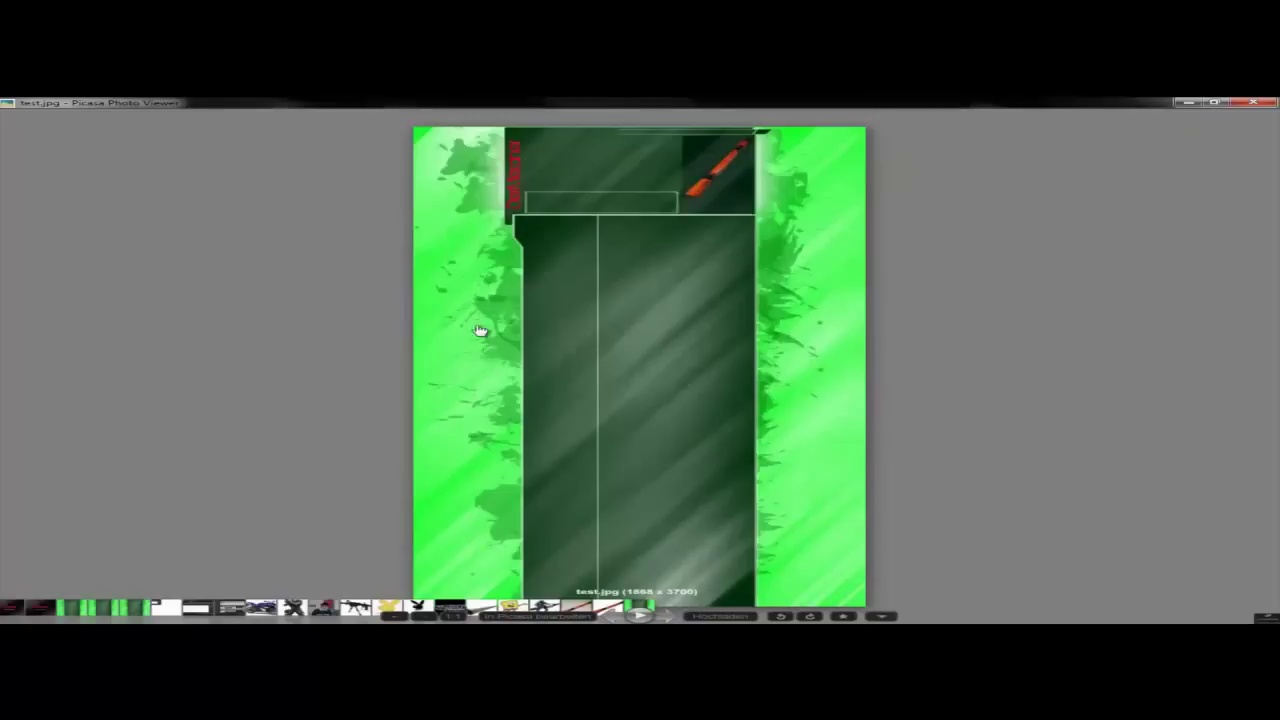
pyautogui.scroll(5, 714, 194)
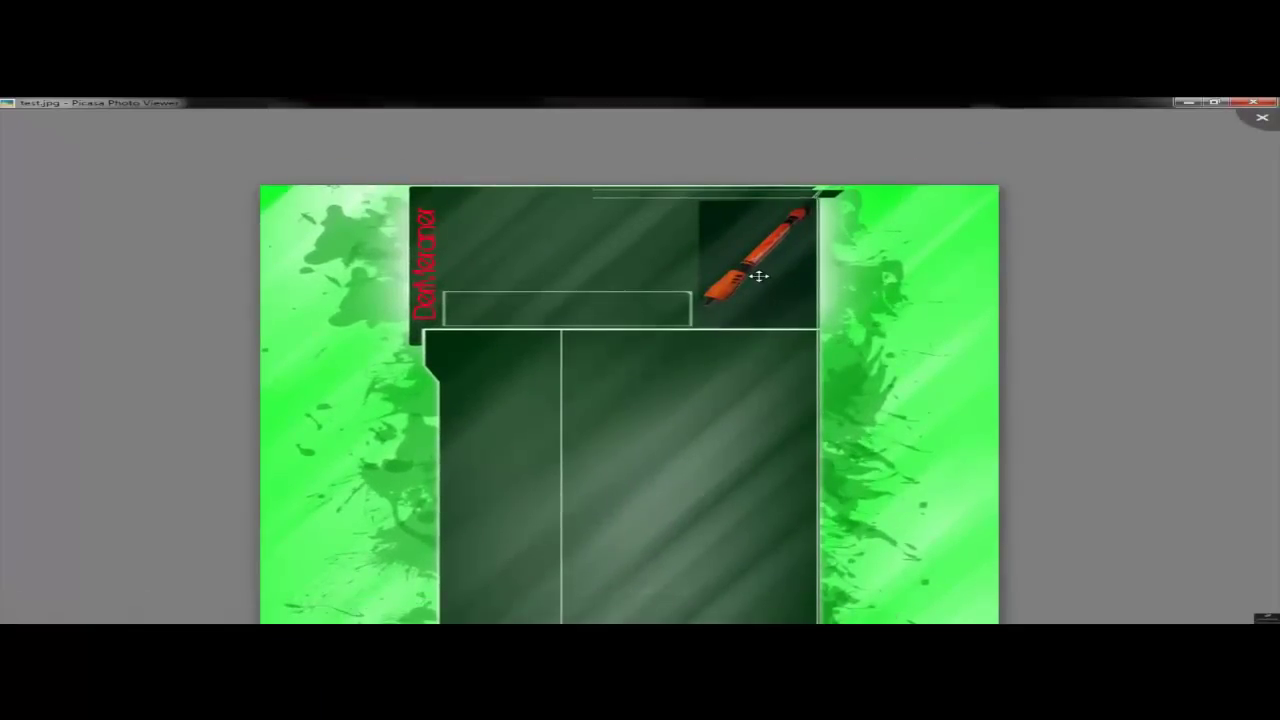
pyautogui.scroll(3, 762, 285)
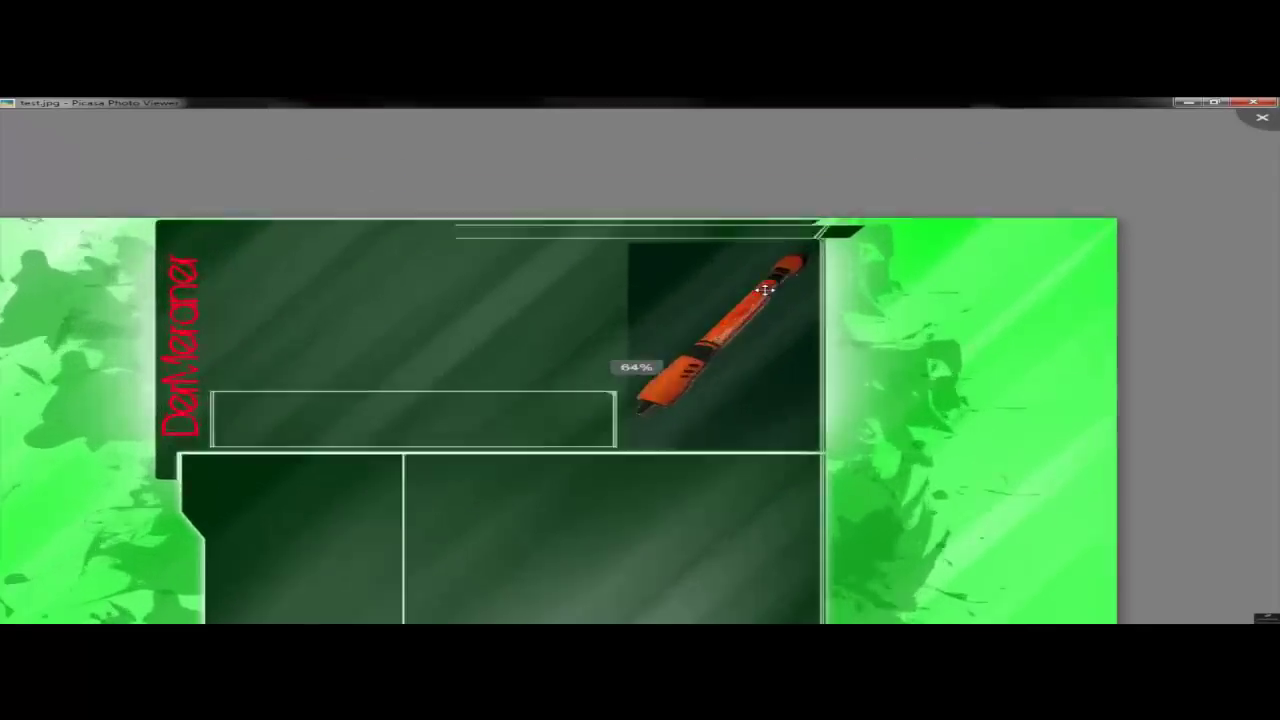
pyautogui.scroll(3, 764, 289)
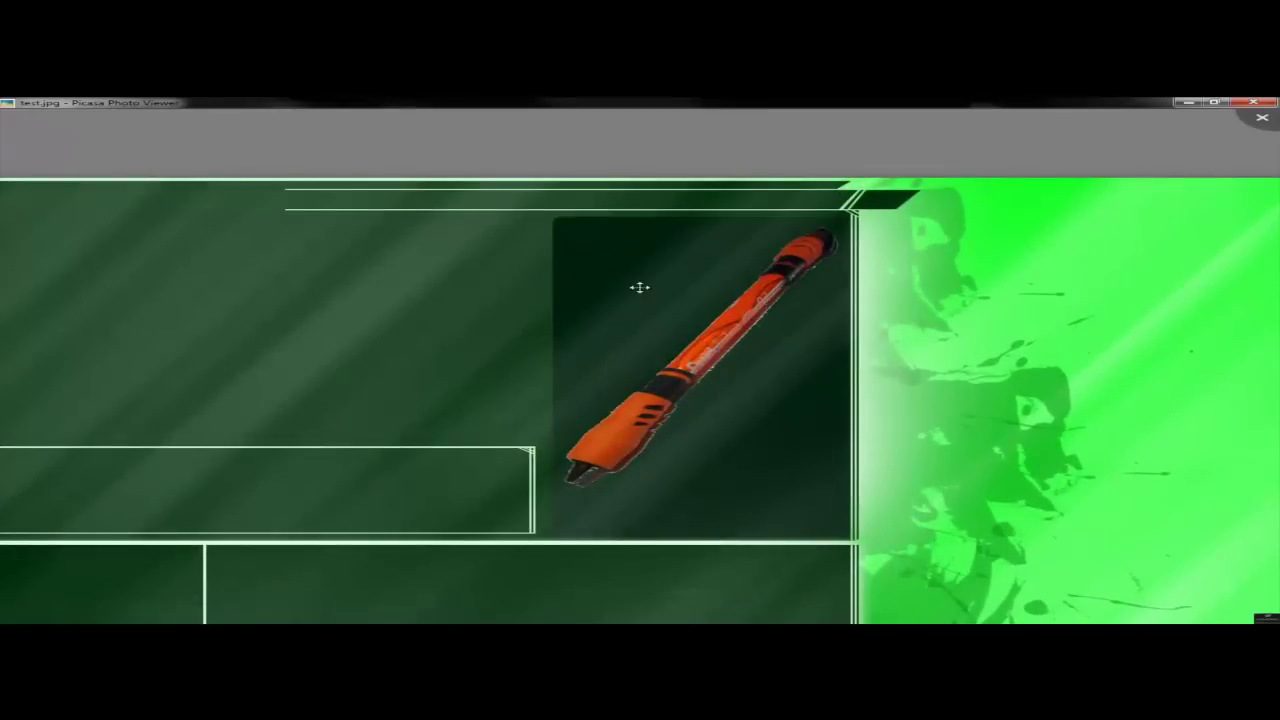
pyautogui.moveTo(612, 615)
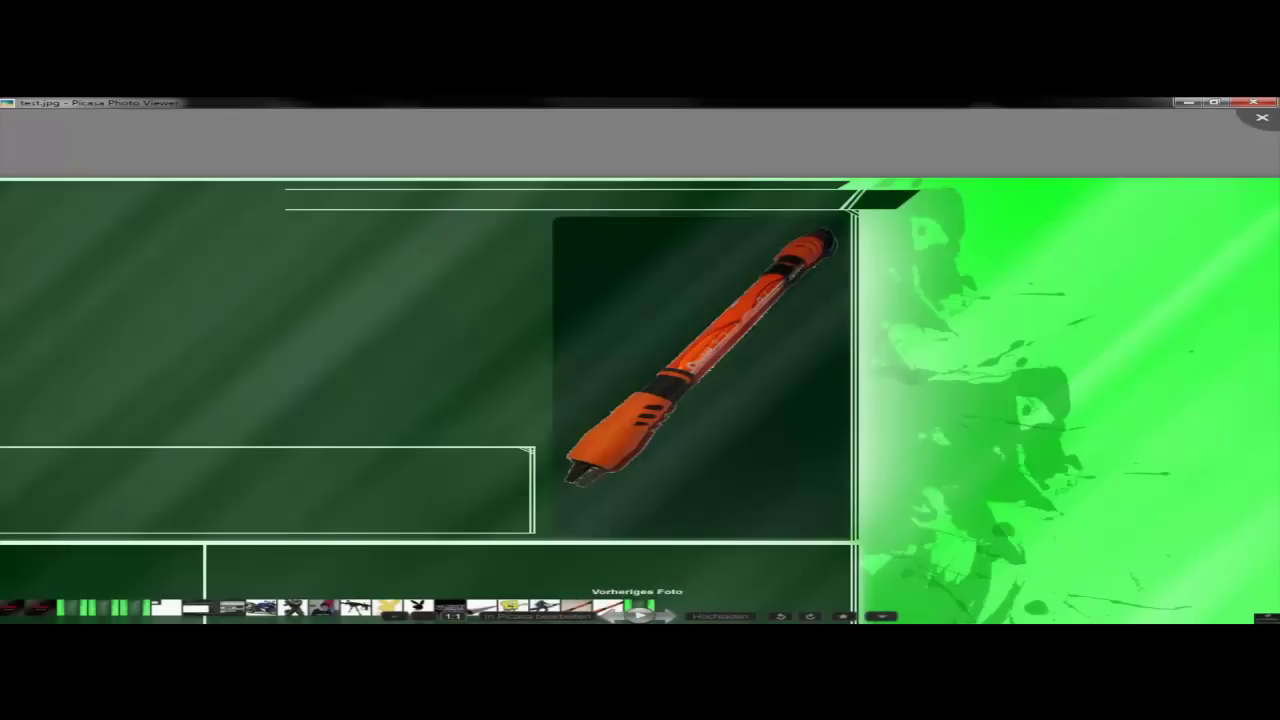
pyautogui.hotkey('alt', 'Tab')
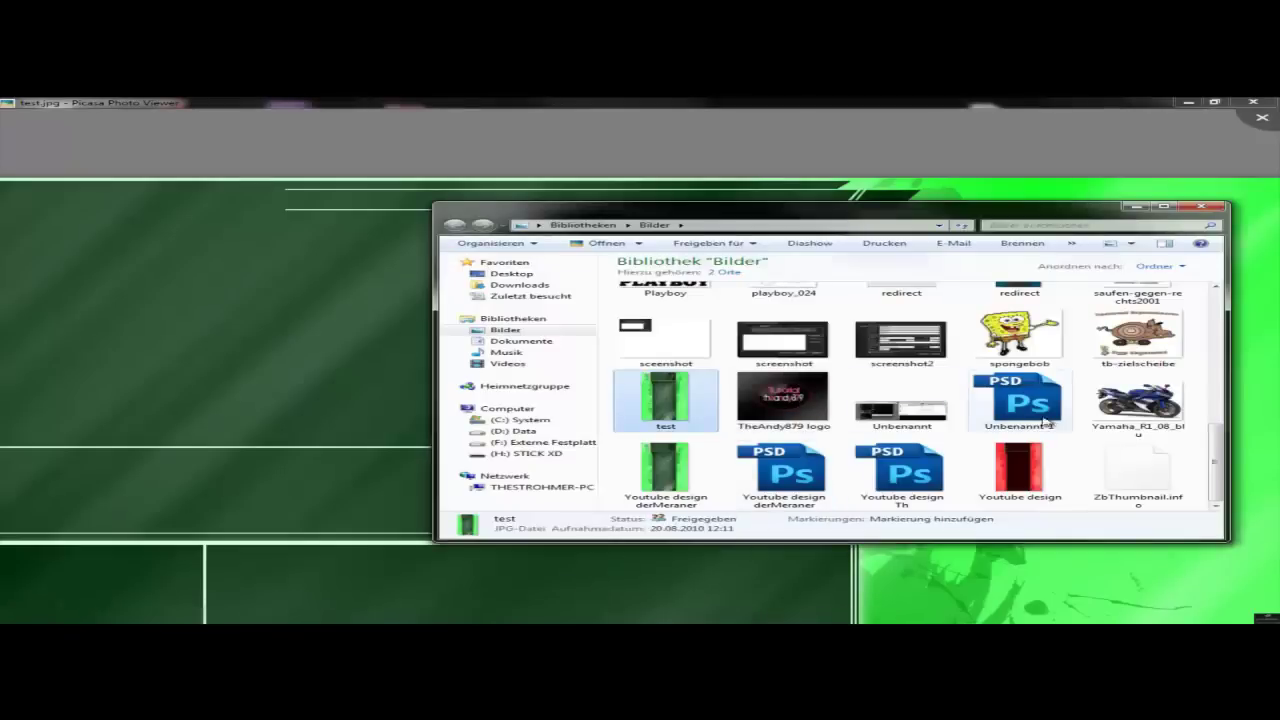
# Select the tb-zielscheibe picture in the Bilder library
pyautogui.click(1165, 410)
pyautogui.press('Up')
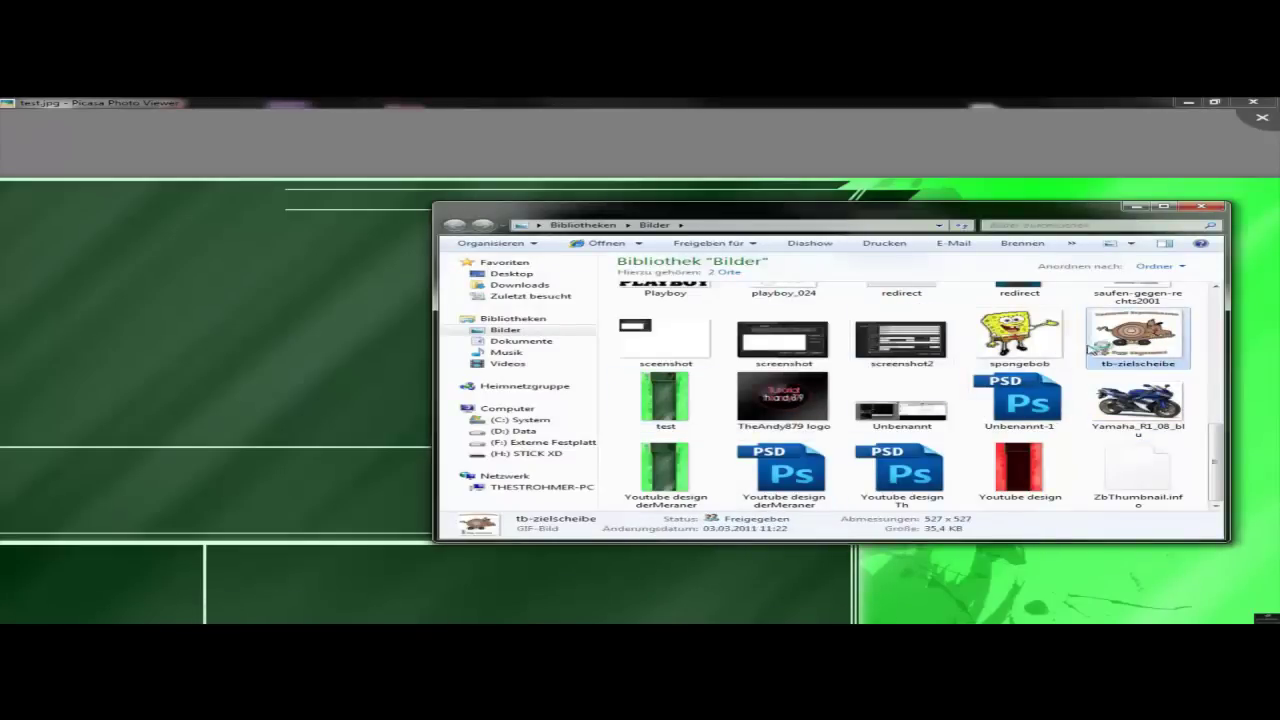
pyautogui.scroll(2, 1095, 355)
pyautogui.scroll(1, 1120, 385)
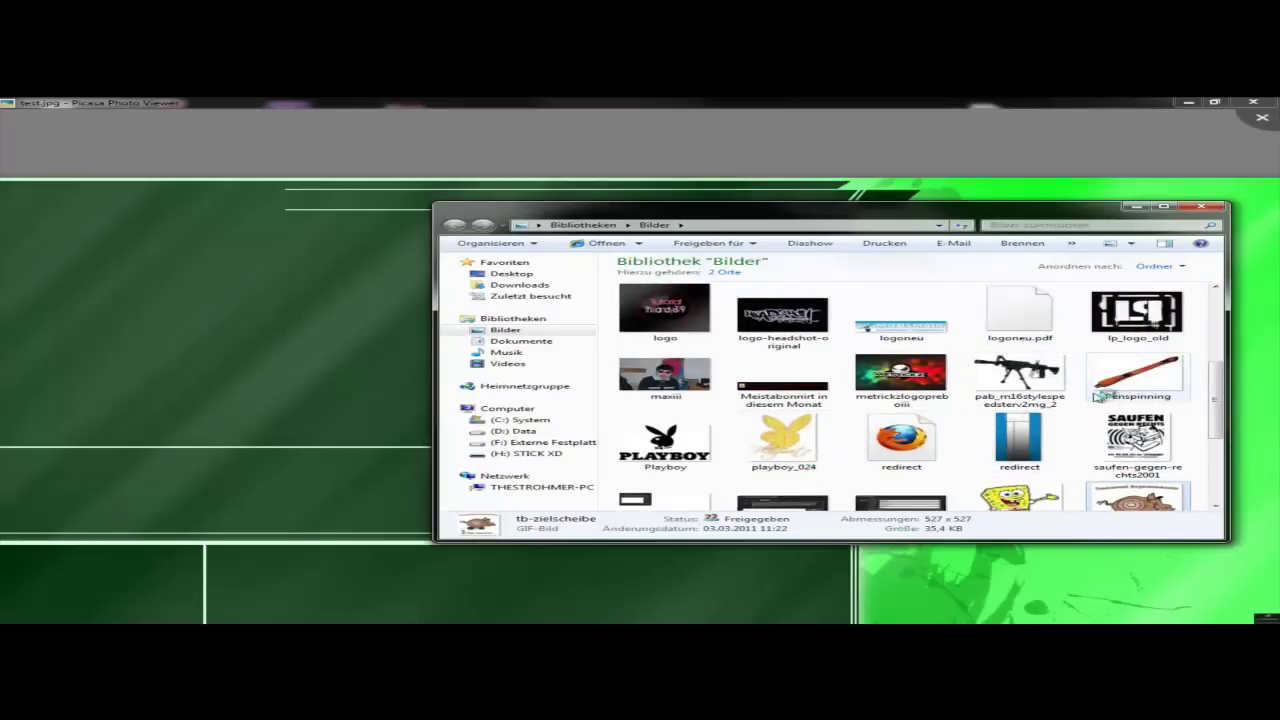
pyautogui.scroll(-3, 1090, 410)
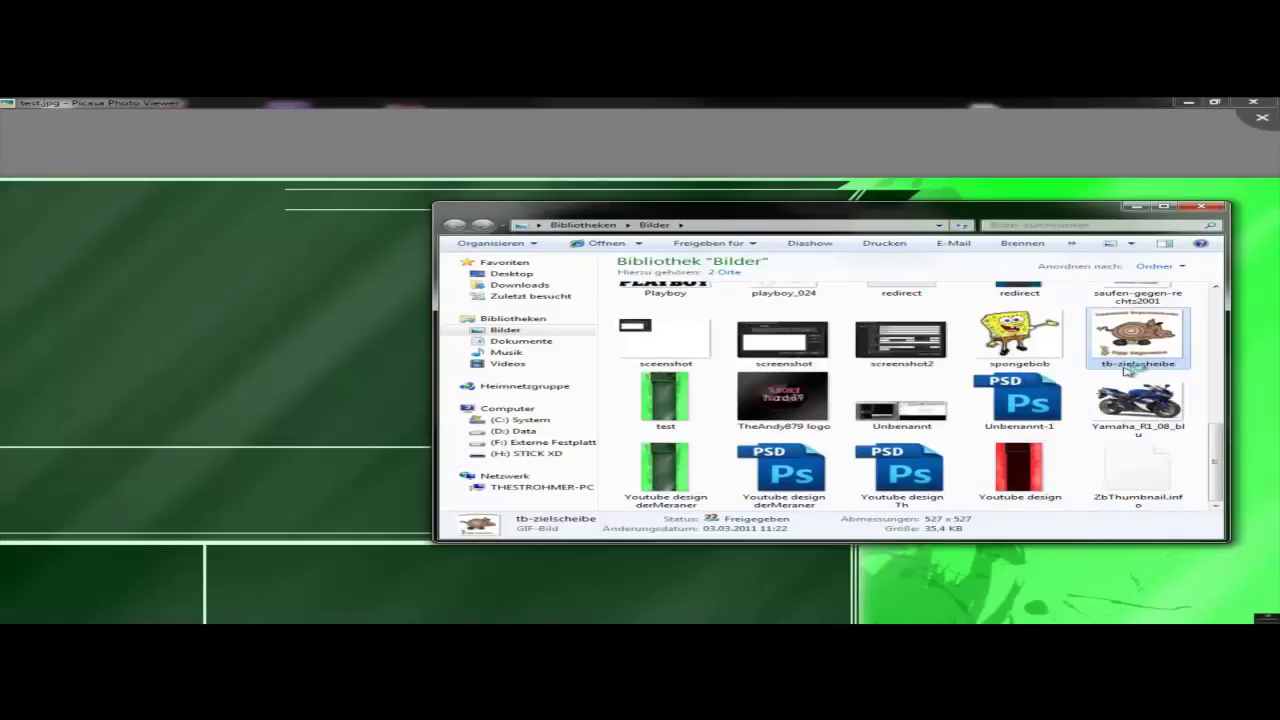
# Flip back and forth through the library's pictures in Picasa Photo Viewer
pyautogui.click(187, 311)
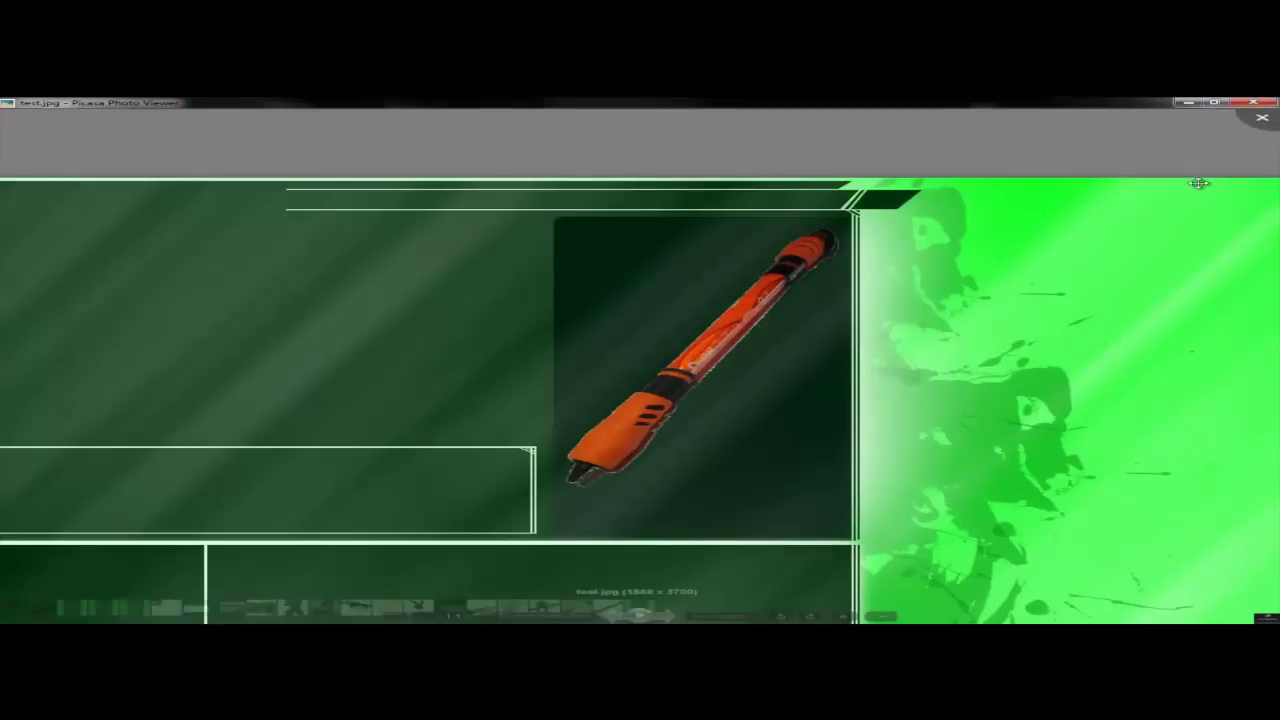
pyautogui.press('Left')
pyautogui.press('Left')
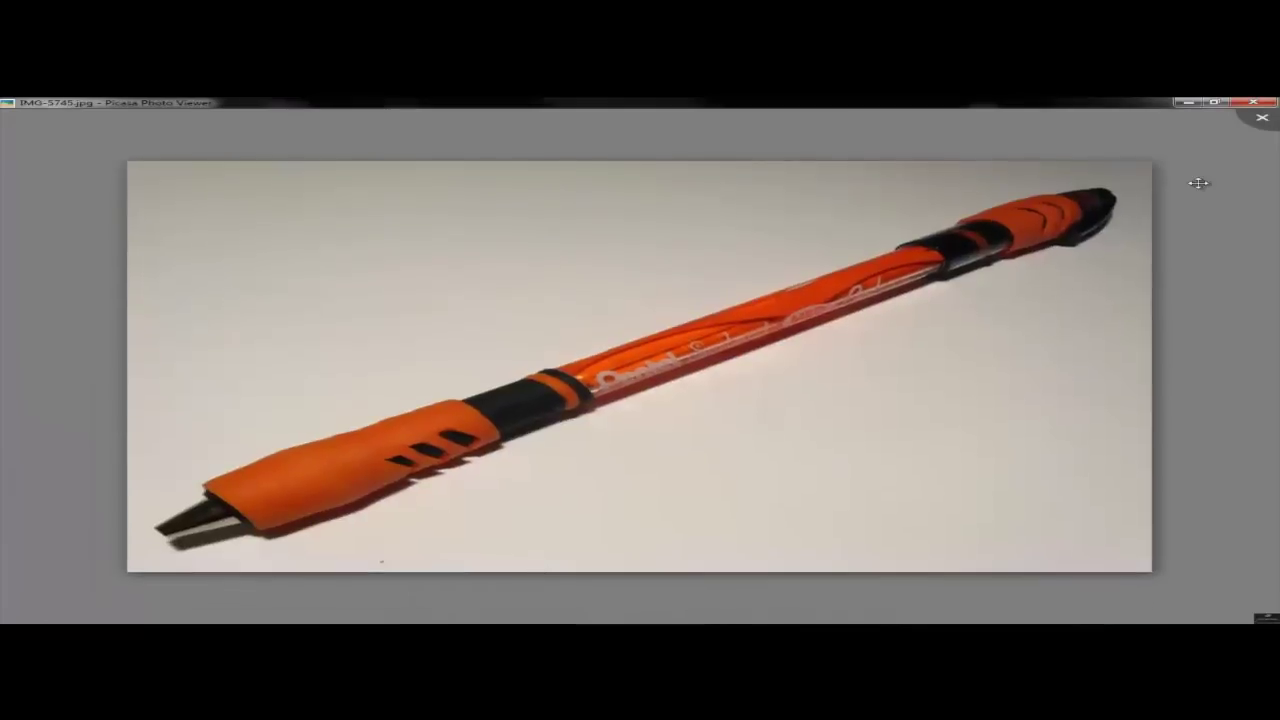
pyautogui.press('Left')
pyautogui.press('Right')
pyautogui.press('Right')
pyautogui.press('Right')
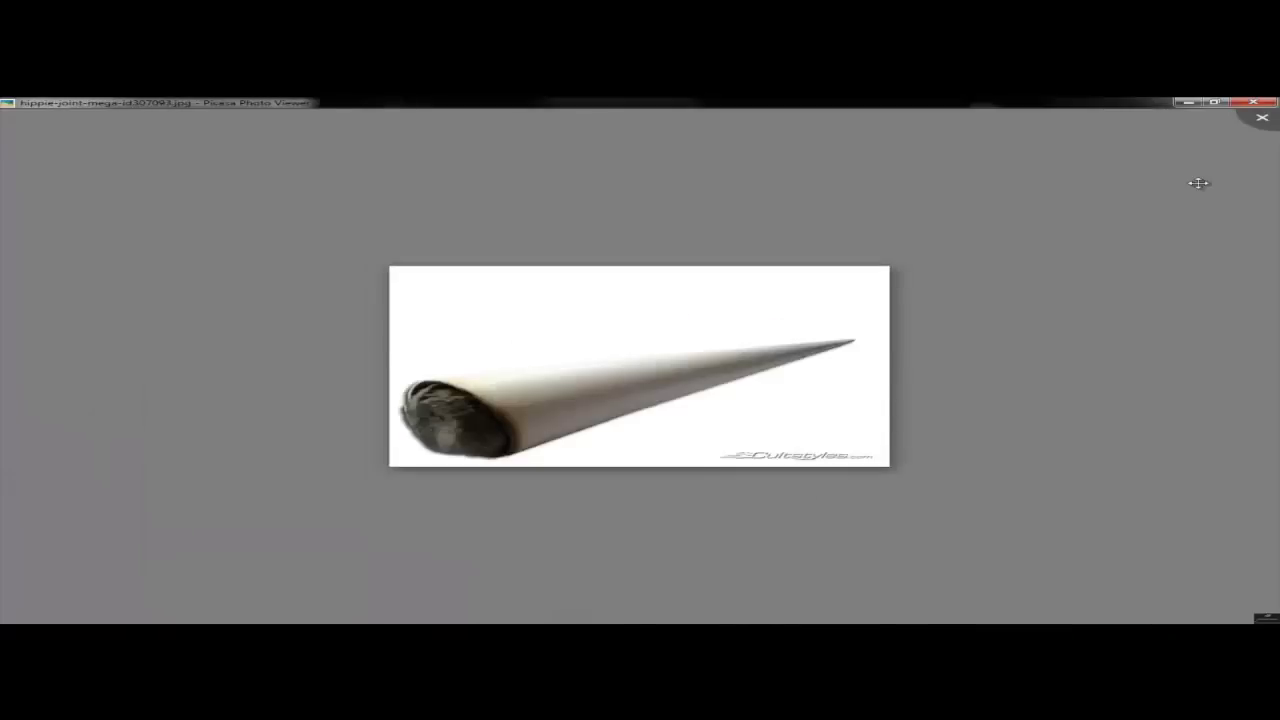
pyautogui.press('Right')
pyautogui.press('Right')
pyautogui.press('Right')
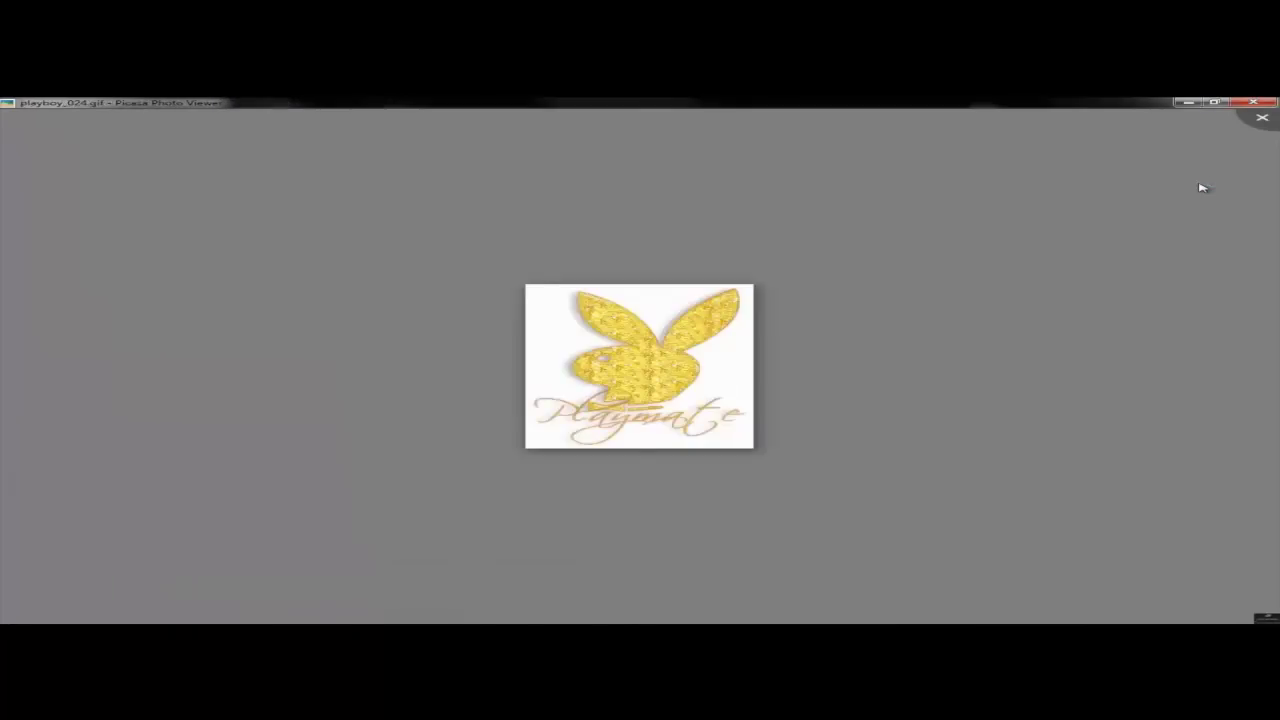
pyautogui.press('Right')
pyautogui.press('Right')
pyautogui.press('Right')
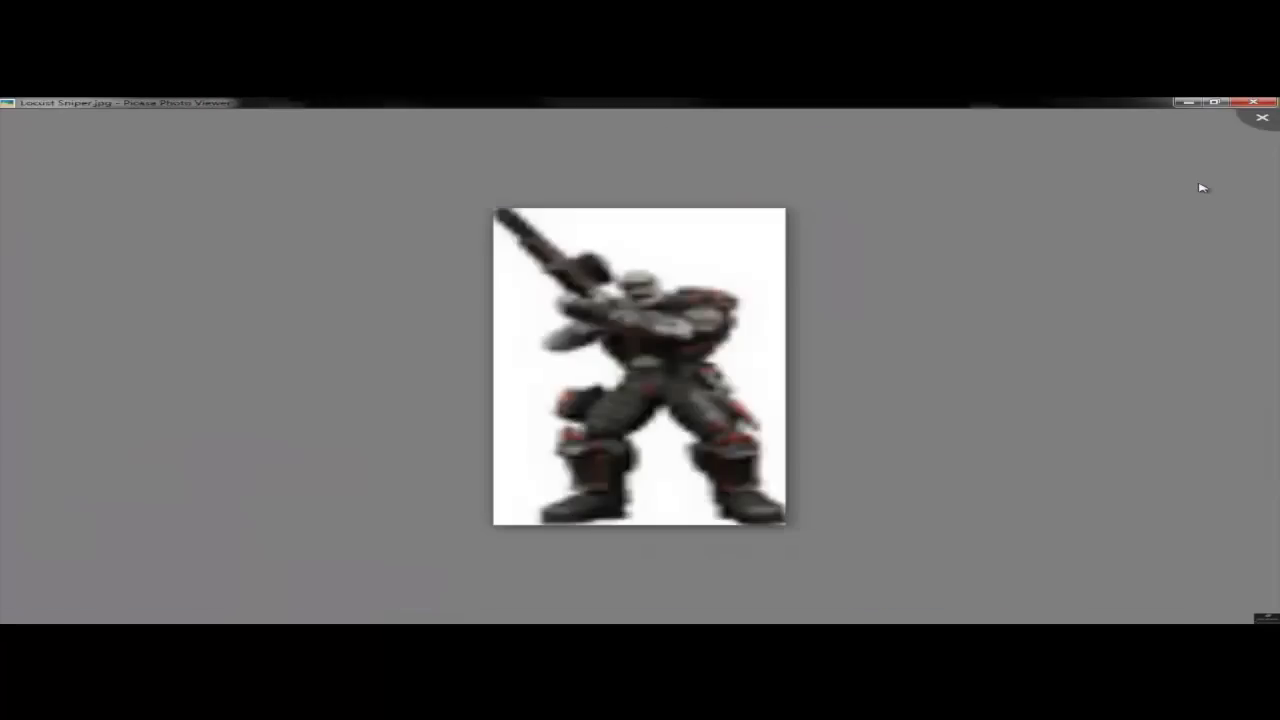
pyautogui.press('Right')
pyautogui.press('Right')
pyautogui.press('Right')
pyautogui.press('Right')
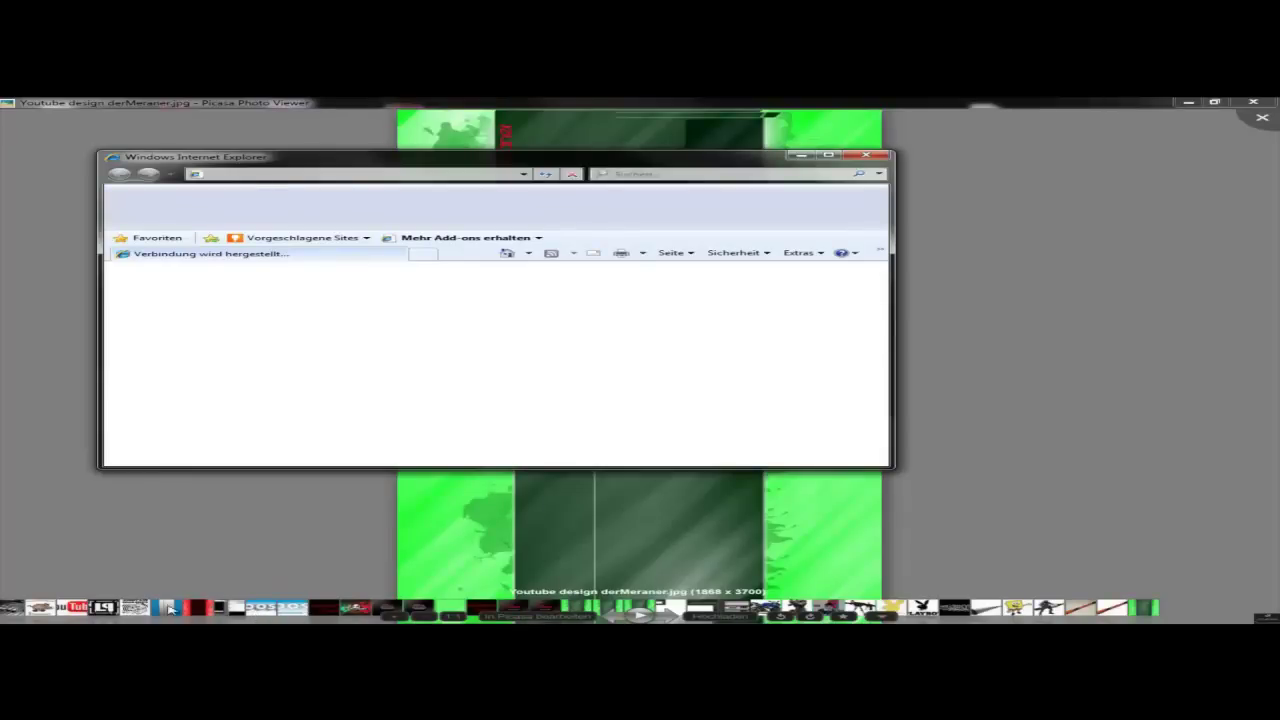
# Dismiss the browser popup, leave full screen and close Picasa Photo Viewer
pyautogui.click(40, 610)
pyautogui.moveTo(640, 600)
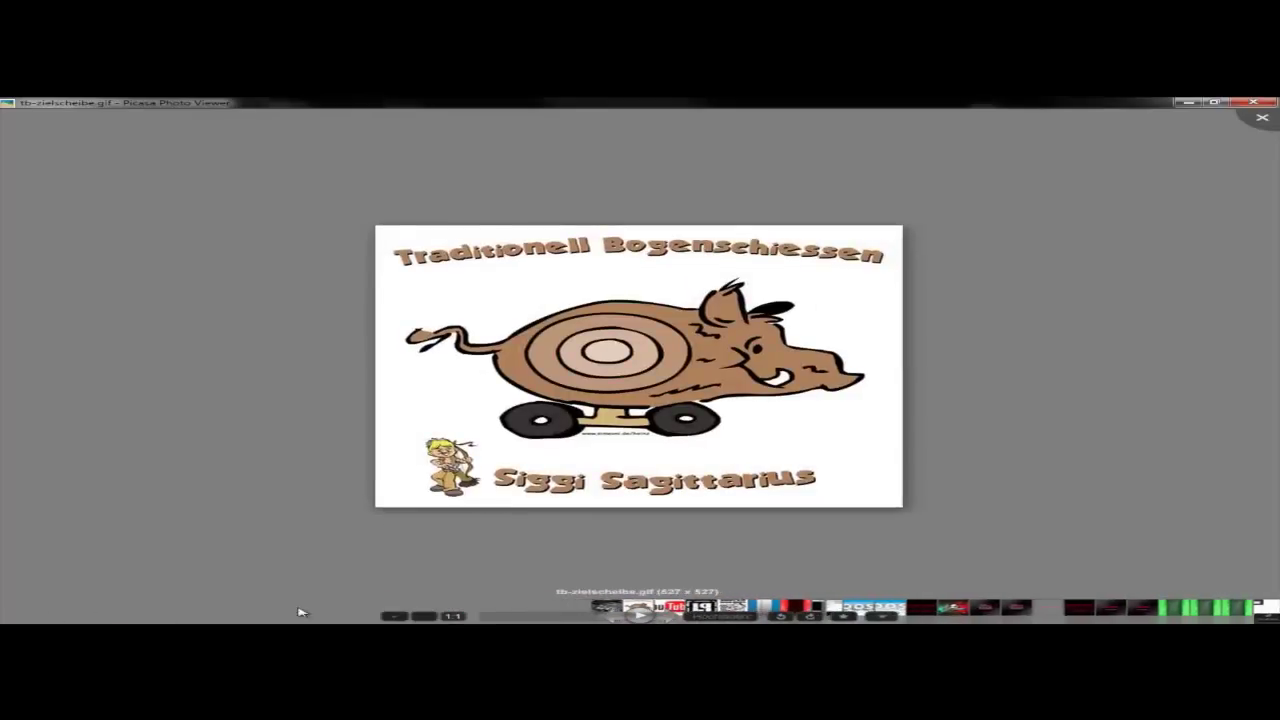
pyautogui.doubleClick(495, 293)
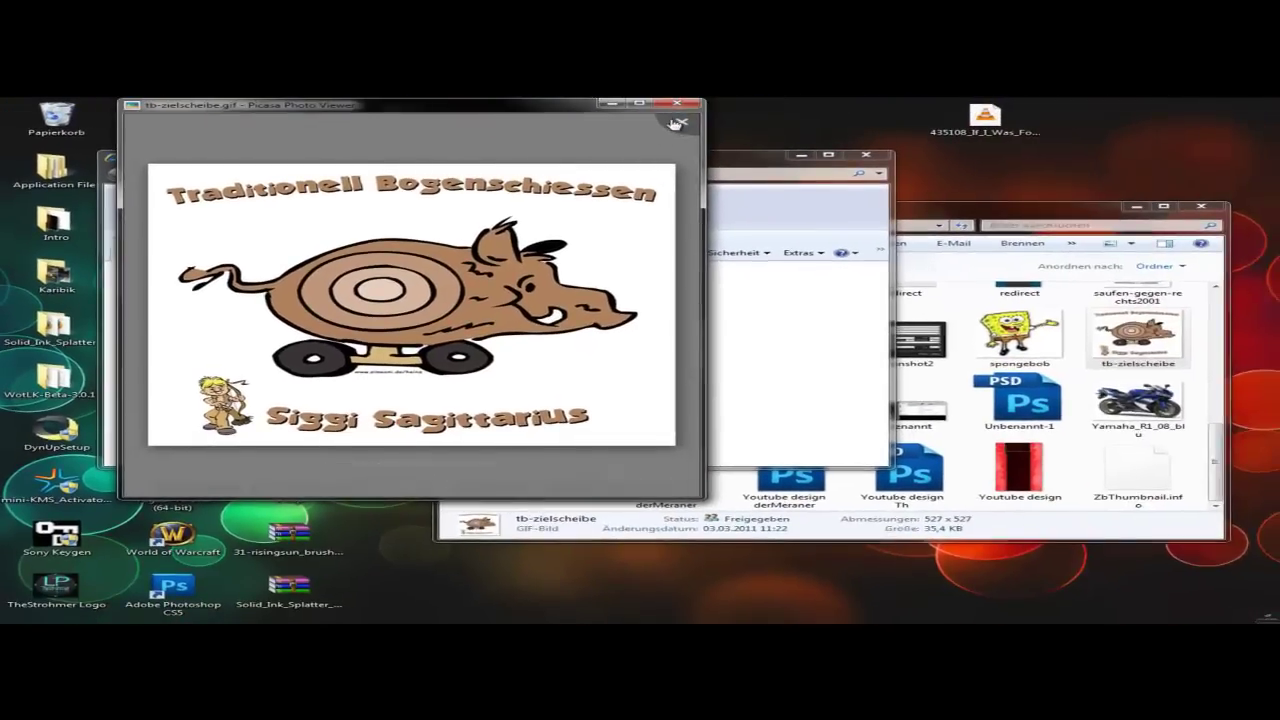
pyautogui.click(697, 122)
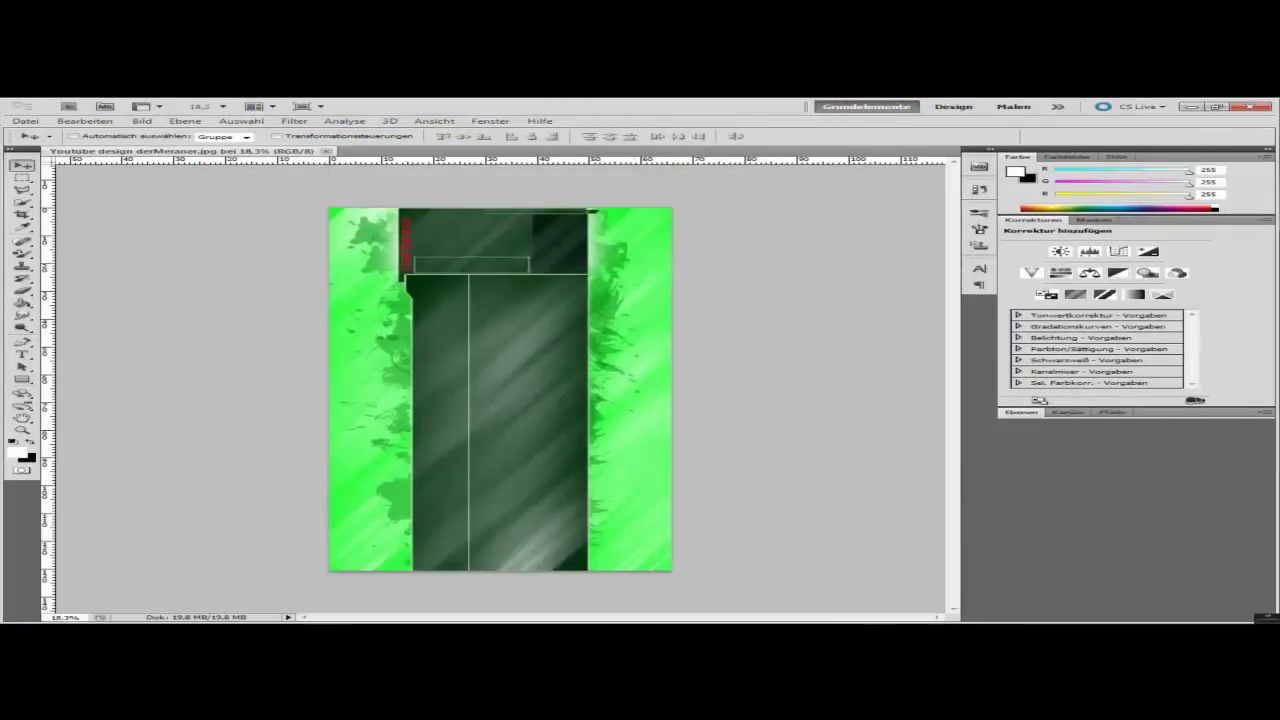
# Preview the orange pen photo IMG-5745, then start dragging it toward the Photoshop design
pyautogui.scroll(5, 898, 474)
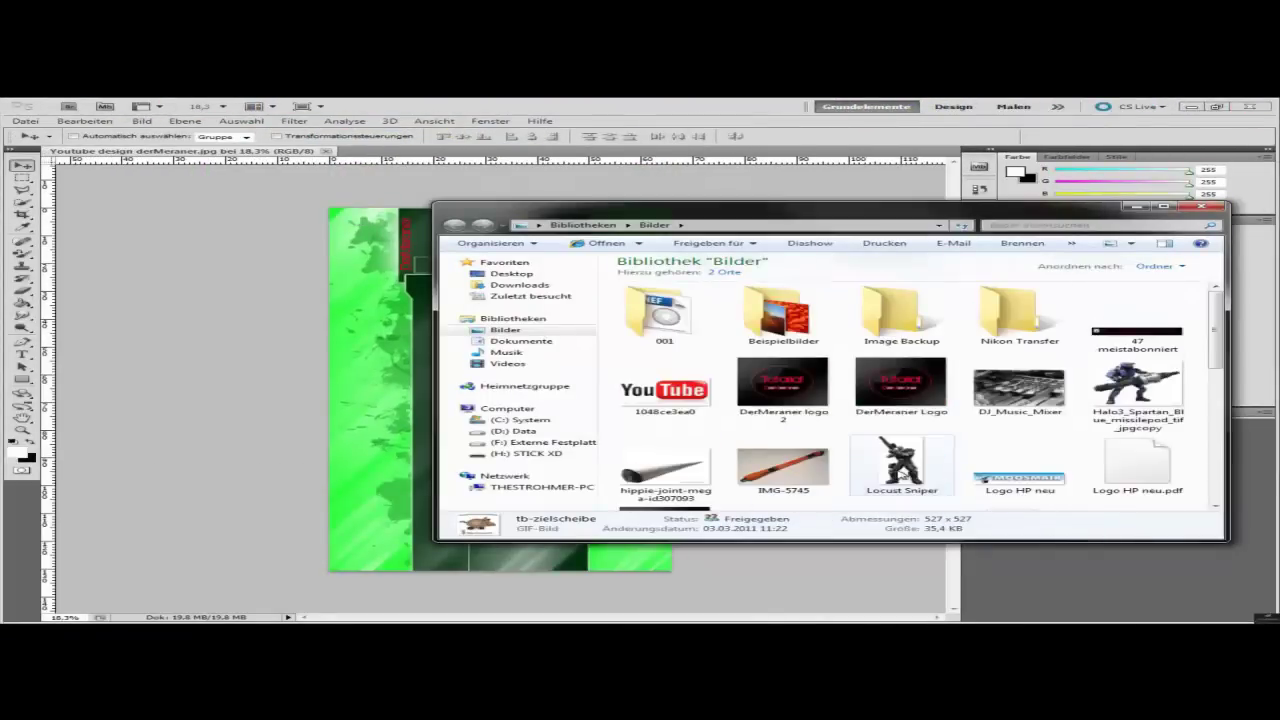
pyautogui.scroll(-3, 898, 474)
pyautogui.scroll(3, 898, 474)
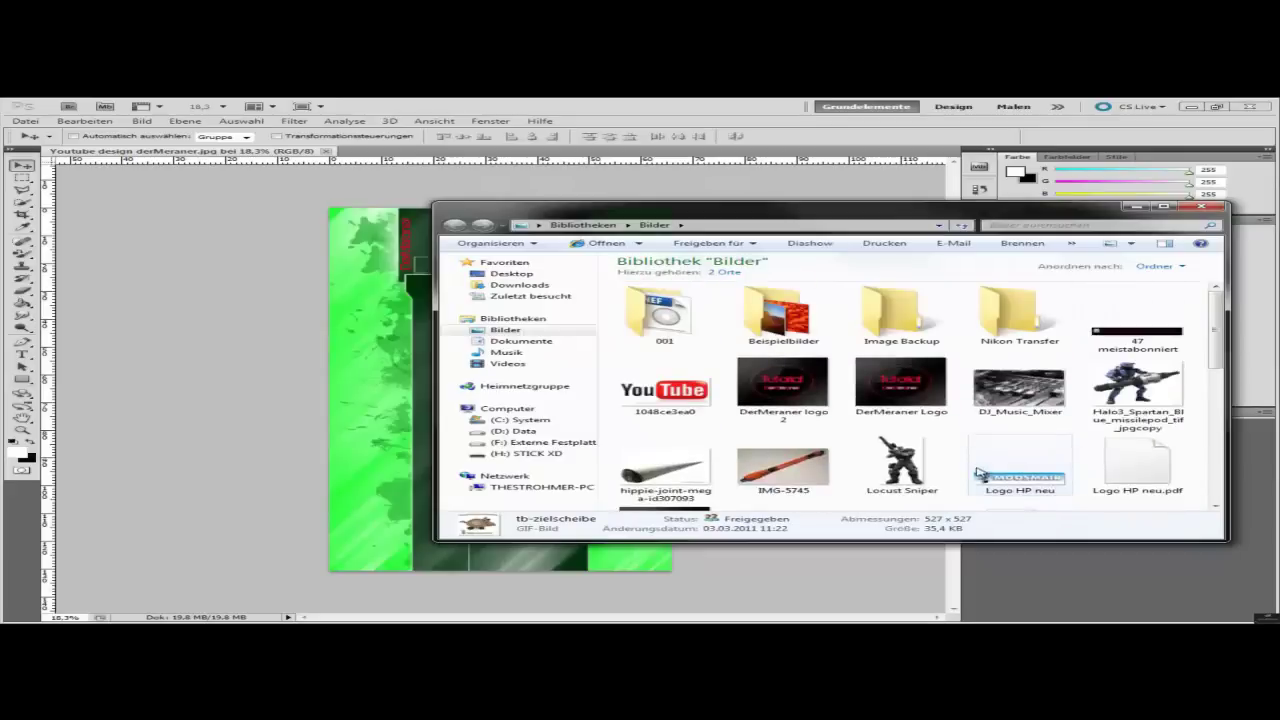
pyautogui.click(812, 464)
pyautogui.doubleClick(790, 463)
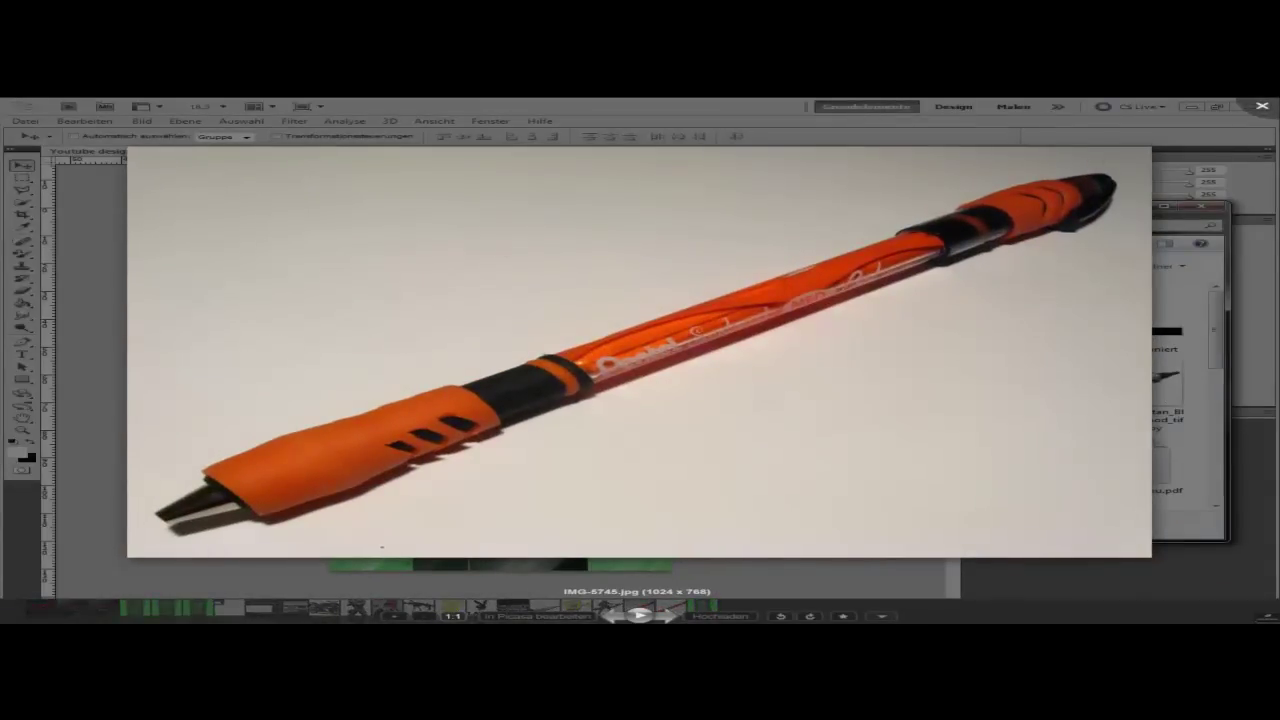
pyautogui.click(1264, 107)
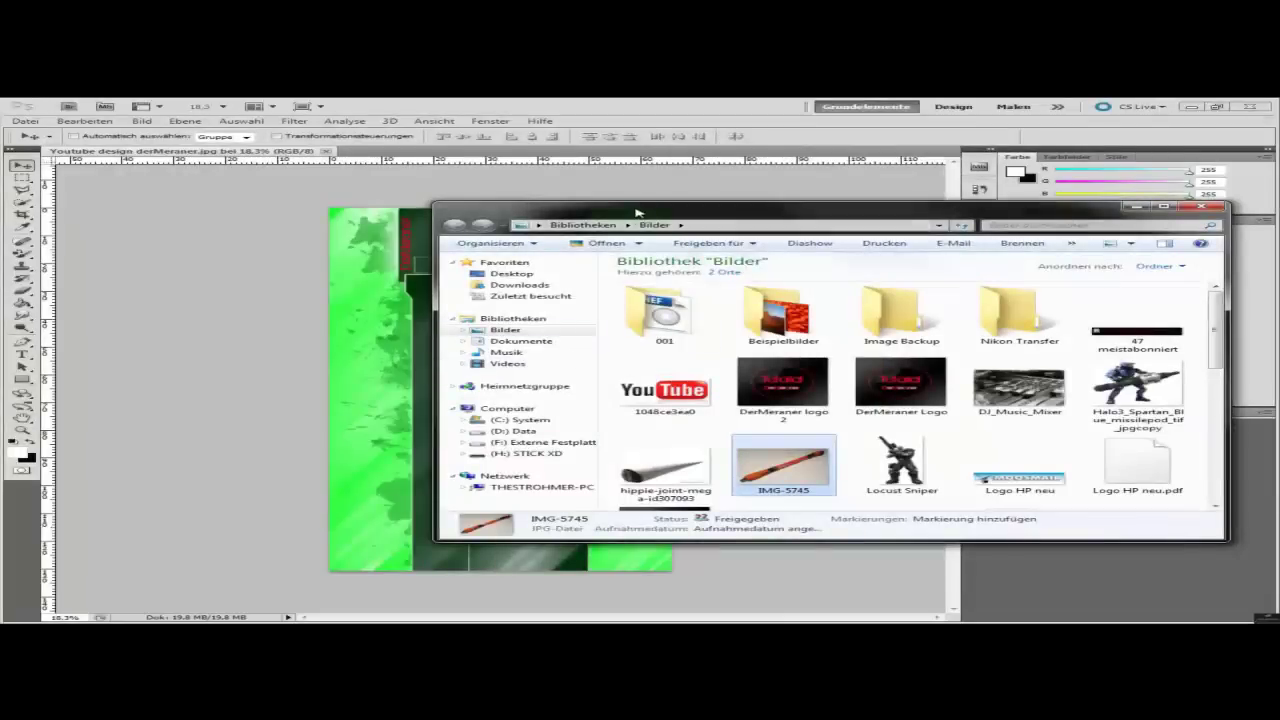
pyautogui.moveTo(641, 218); pyautogui.dragTo(834, 220)
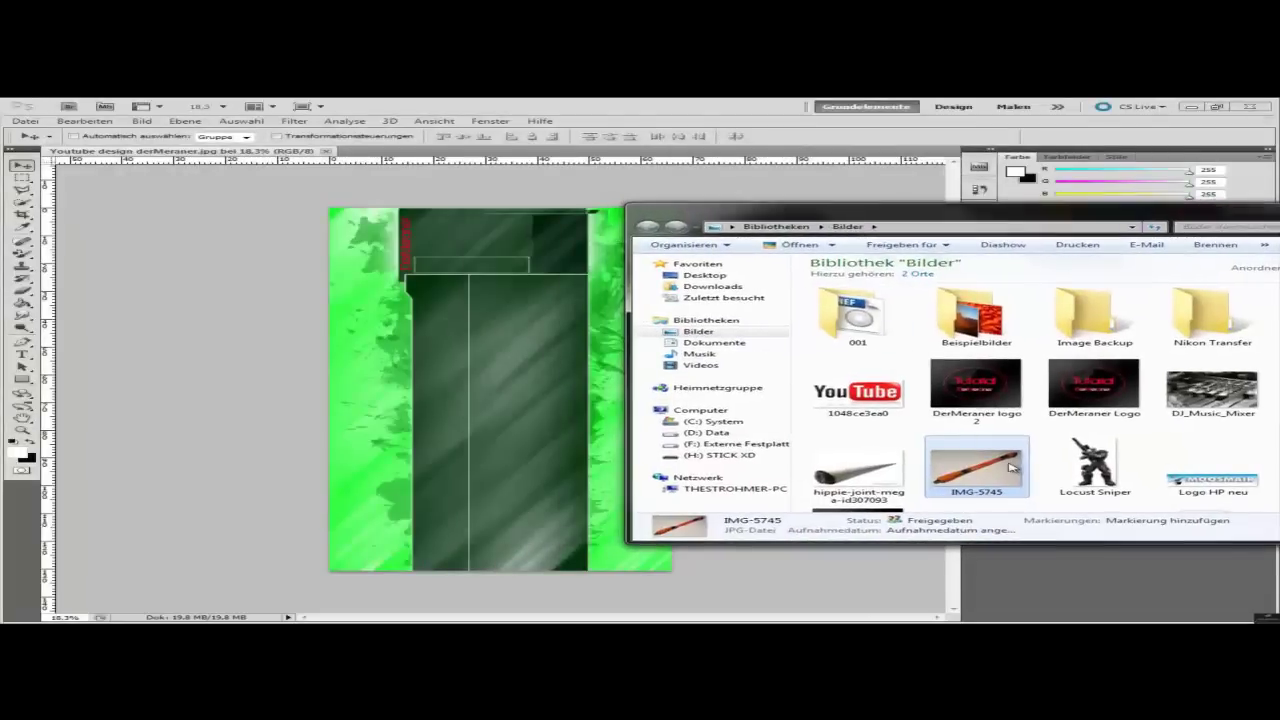
pyautogui.moveTo(1012, 467)
pyautogui.mouseDown()
pyautogui.moveTo(927, 468)
pyautogui.moveTo(968, 476)
pyautogui.mouseUp()
# Open IMG-5745 in Photoshop CS5 and paste the pen into the design's lower middle
pyautogui.rightClick(973, 470)
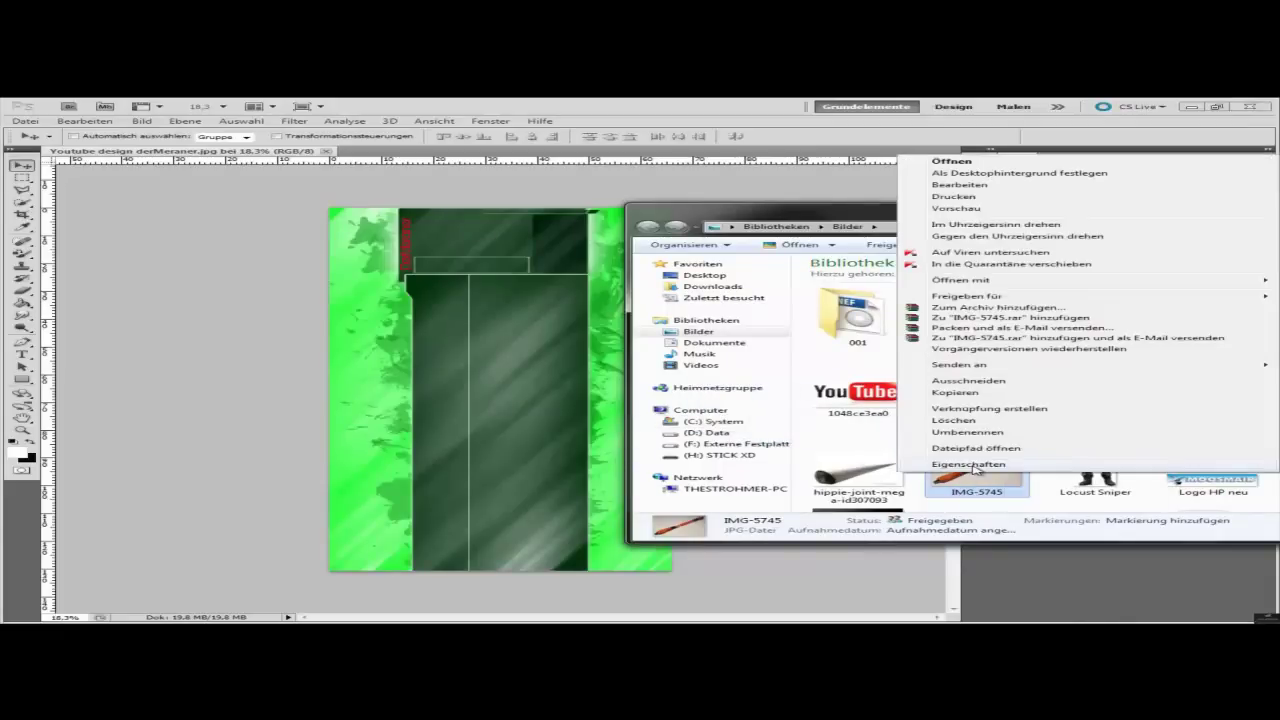
pyautogui.moveTo(960, 280)
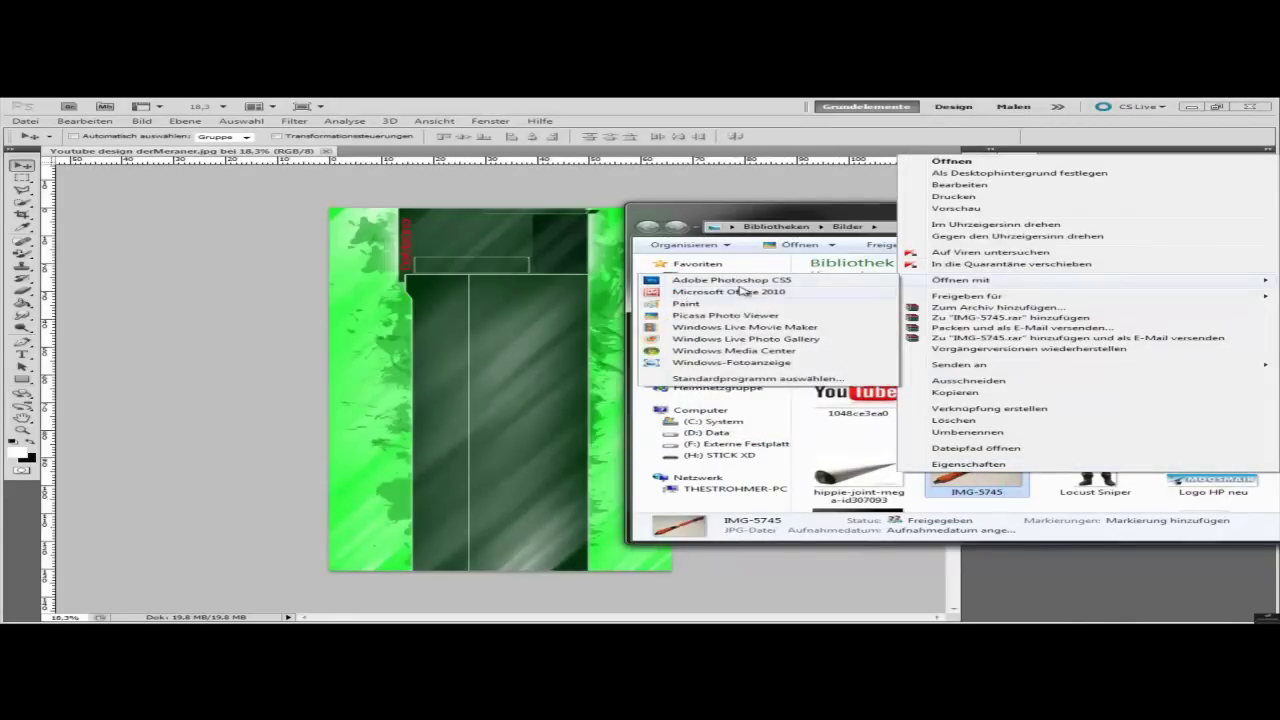
pyautogui.click(737, 284)
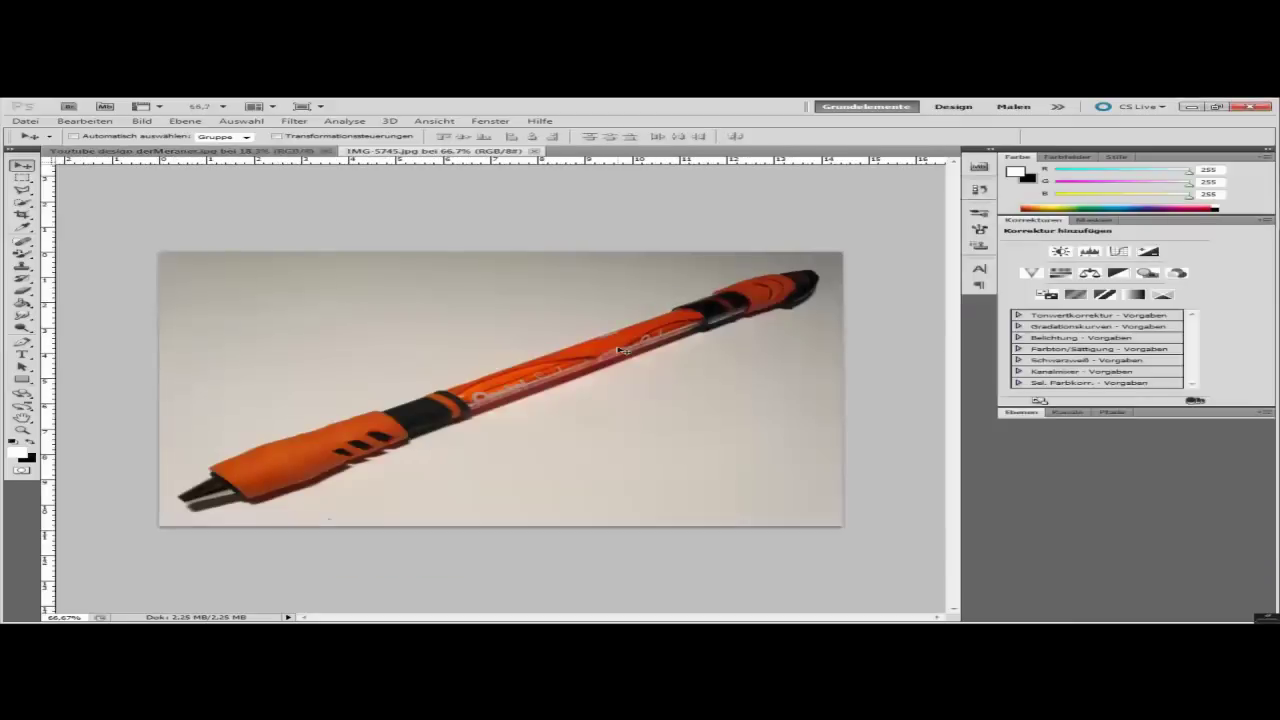
pyautogui.click(185, 151)
pyautogui.hotkey('ctrl', 'v')
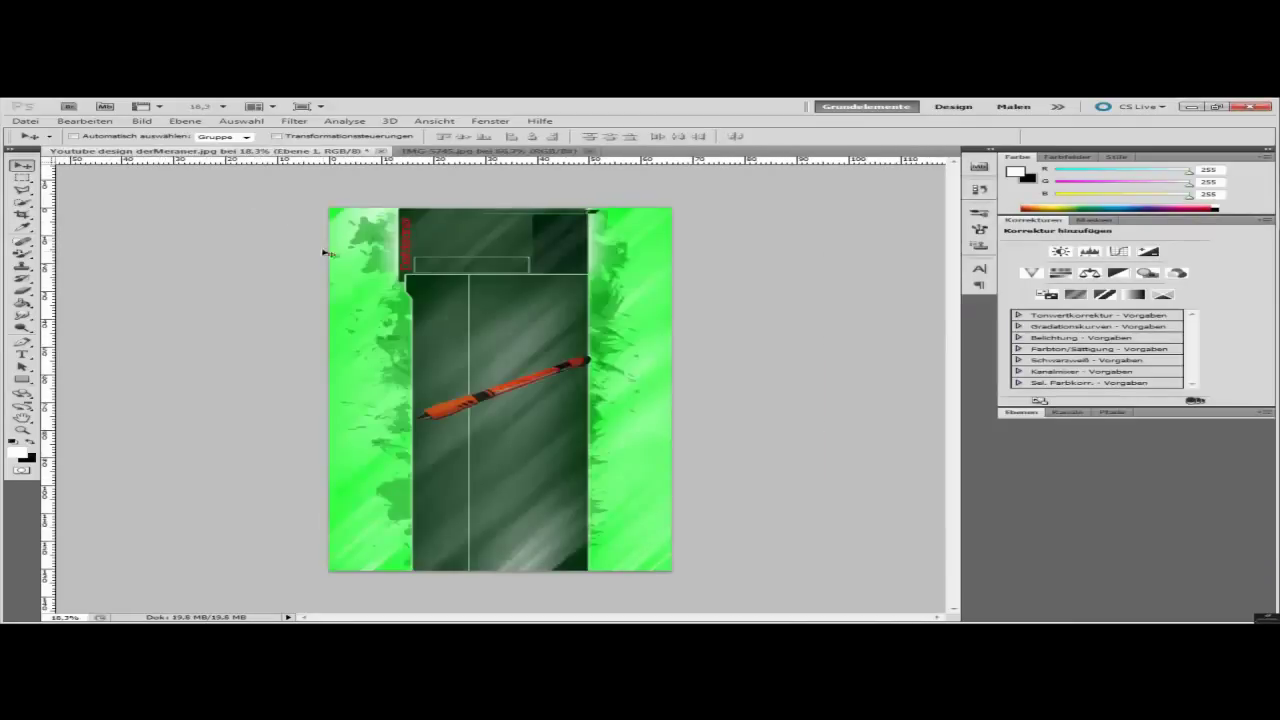
pyautogui.moveTo(507, 398)
pyautogui.mouseDown()
pyautogui.moveTo(616, 470)
pyautogui.moveTo(687, 490)
pyautogui.moveTo(529, 480)
pyautogui.mouseUp()
# Delete the pasted orange pen layer, Ebene 1, from the layers panel
pyautogui.rightClick(531, 479)
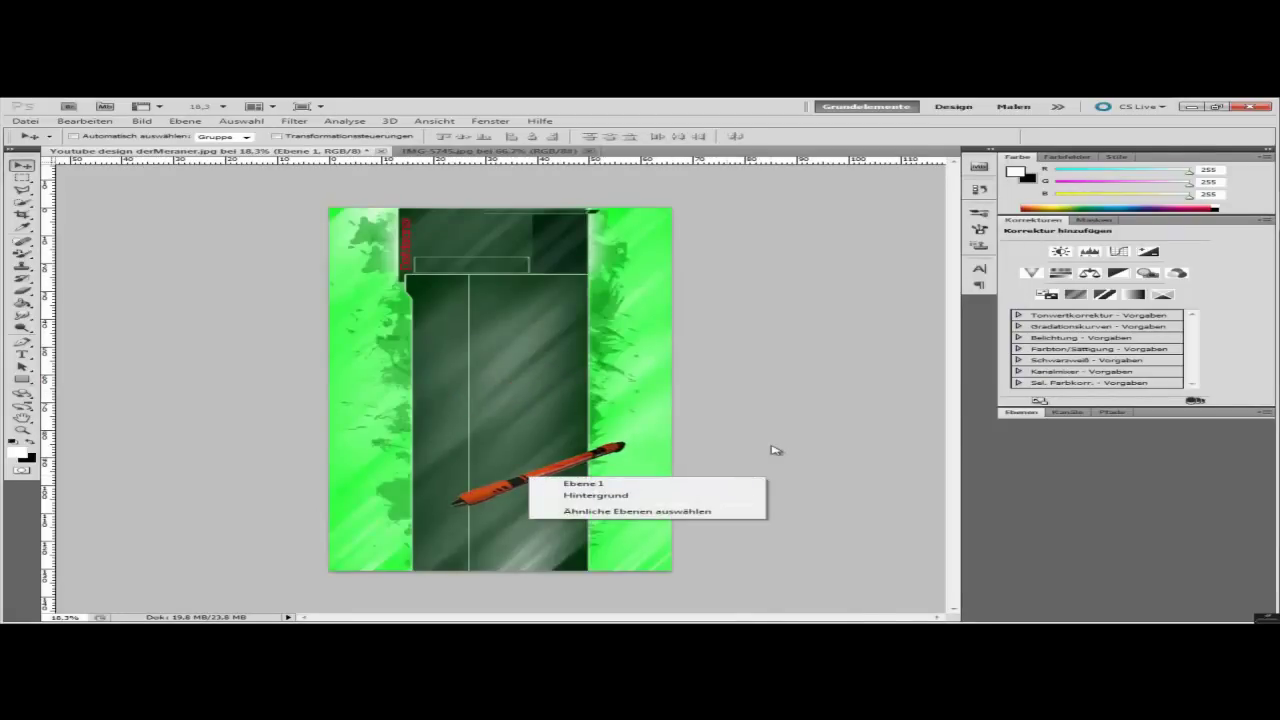
pyautogui.click(802, 437)
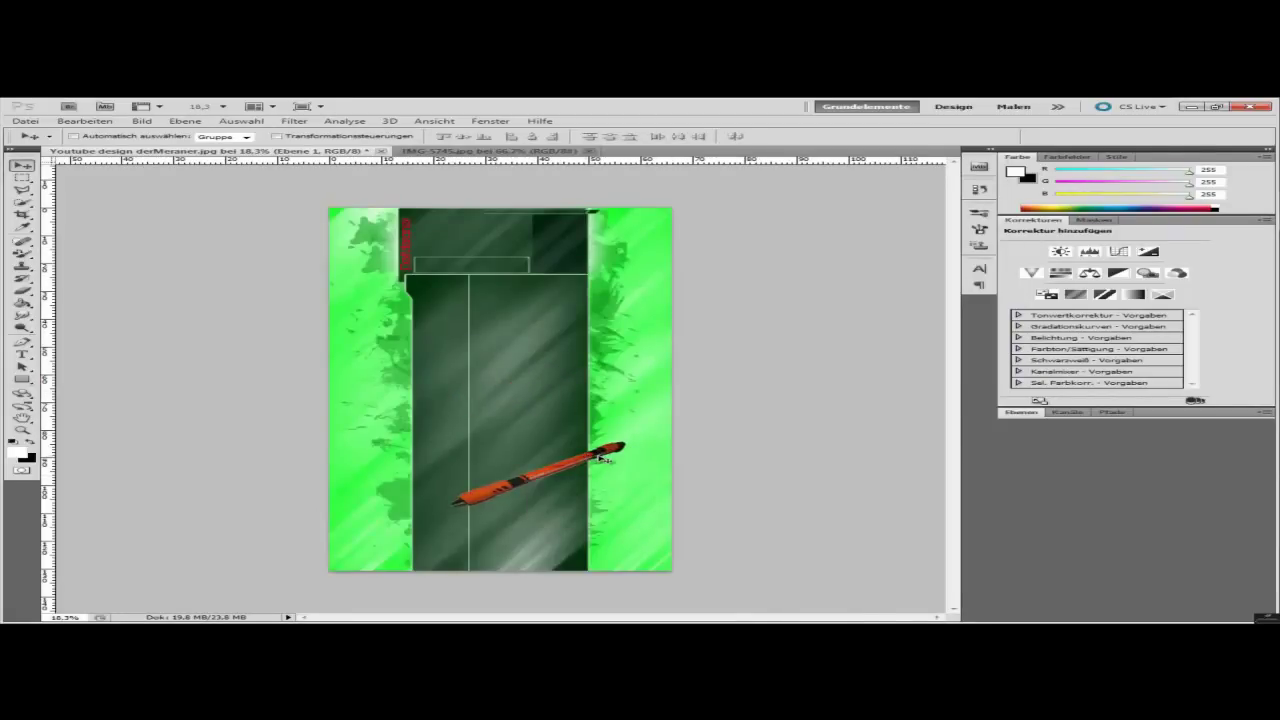
pyautogui.click(1038, 412)
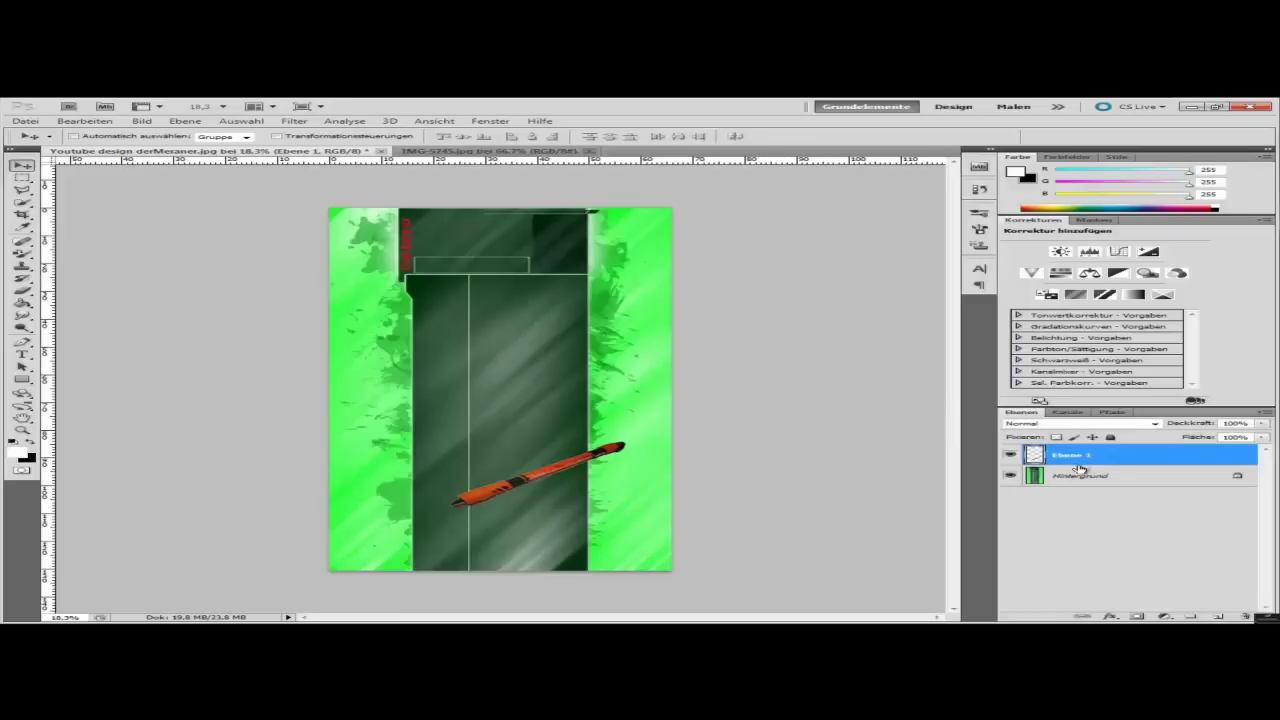
pyautogui.press('Delete')
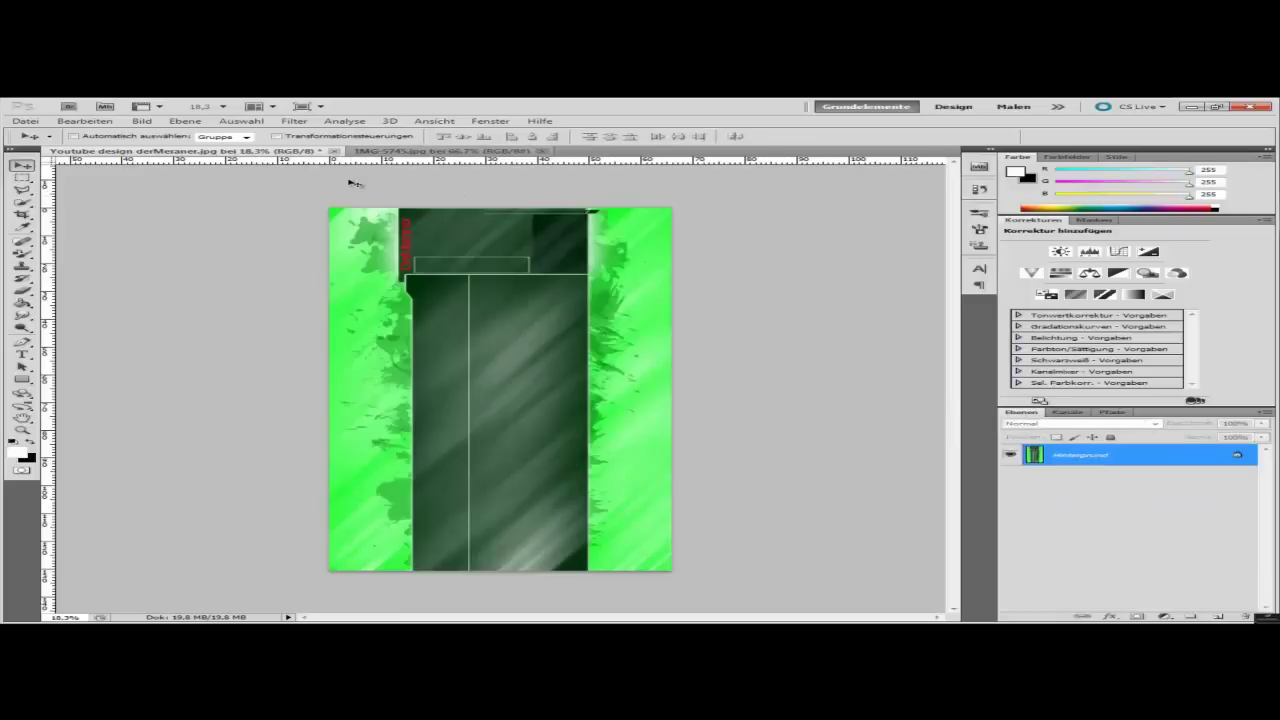
# Close IMG-5745, then drag it onto the design, resize it, and cancel the placement
pyautogui.click(440, 152)
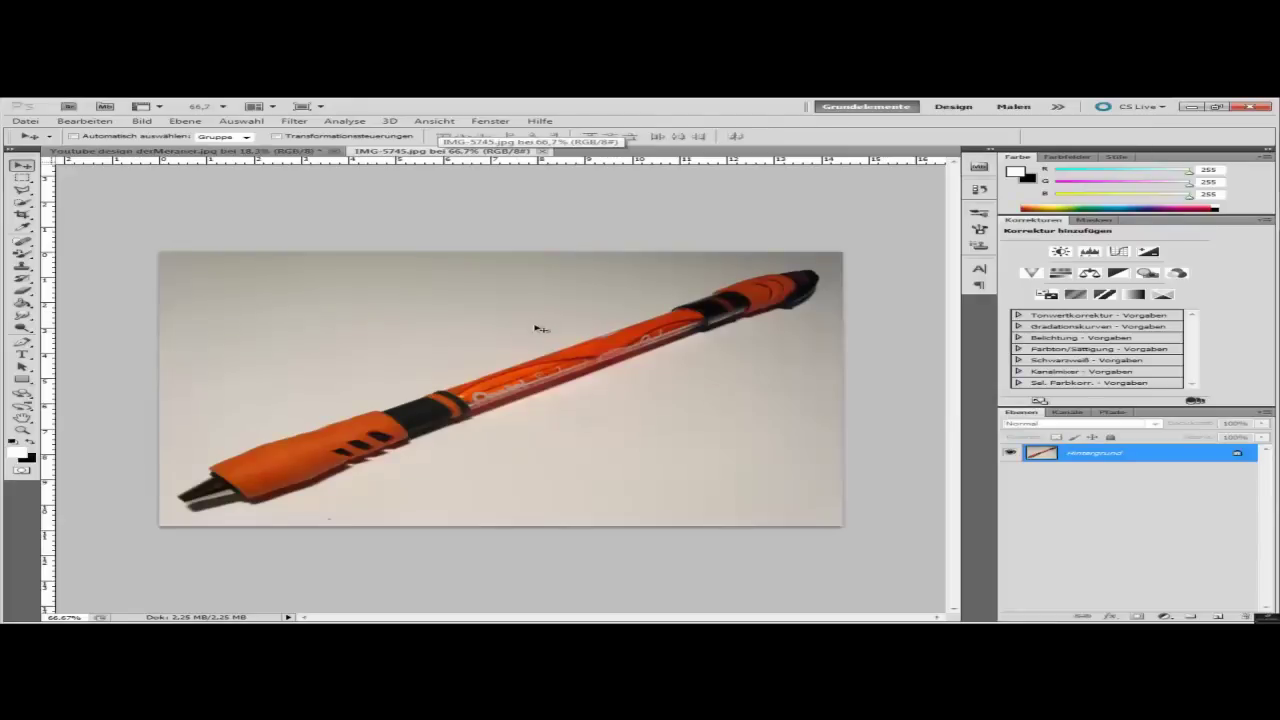
pyautogui.click(543, 151)
pyautogui.hotkey('alt', 'Tab')
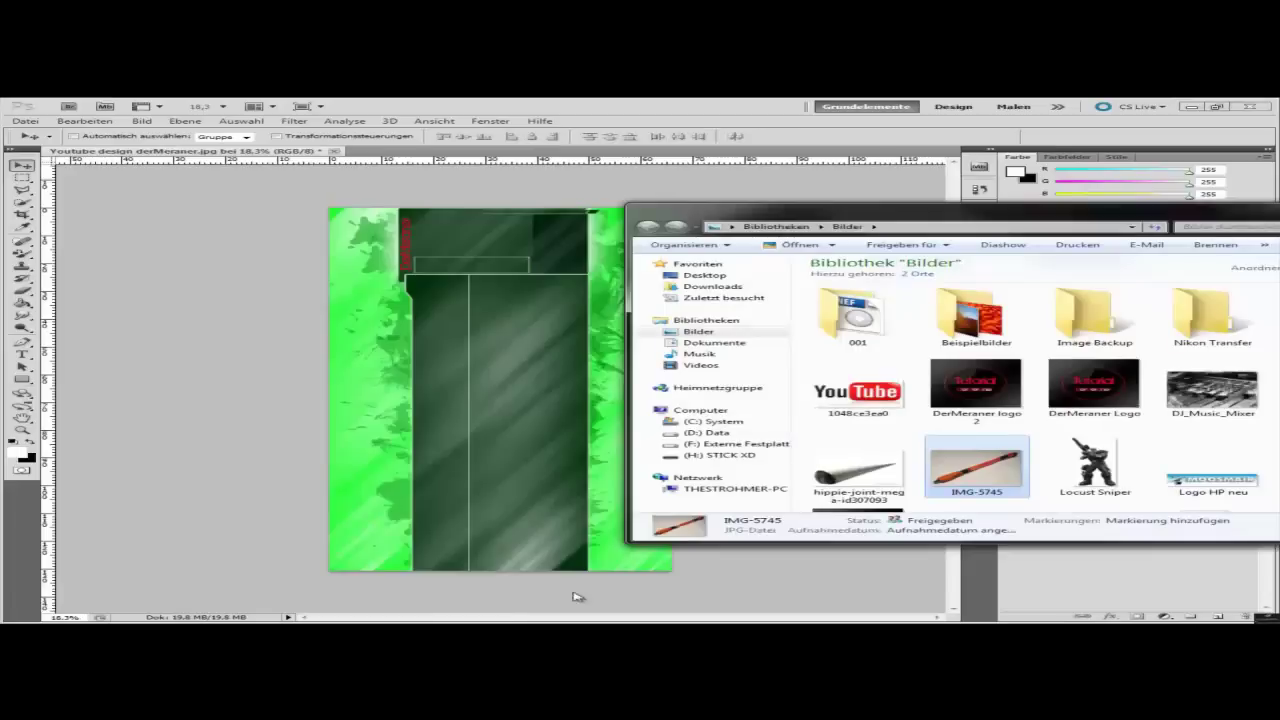
pyautogui.moveTo(940, 468); pyautogui.dragTo(434, 457)
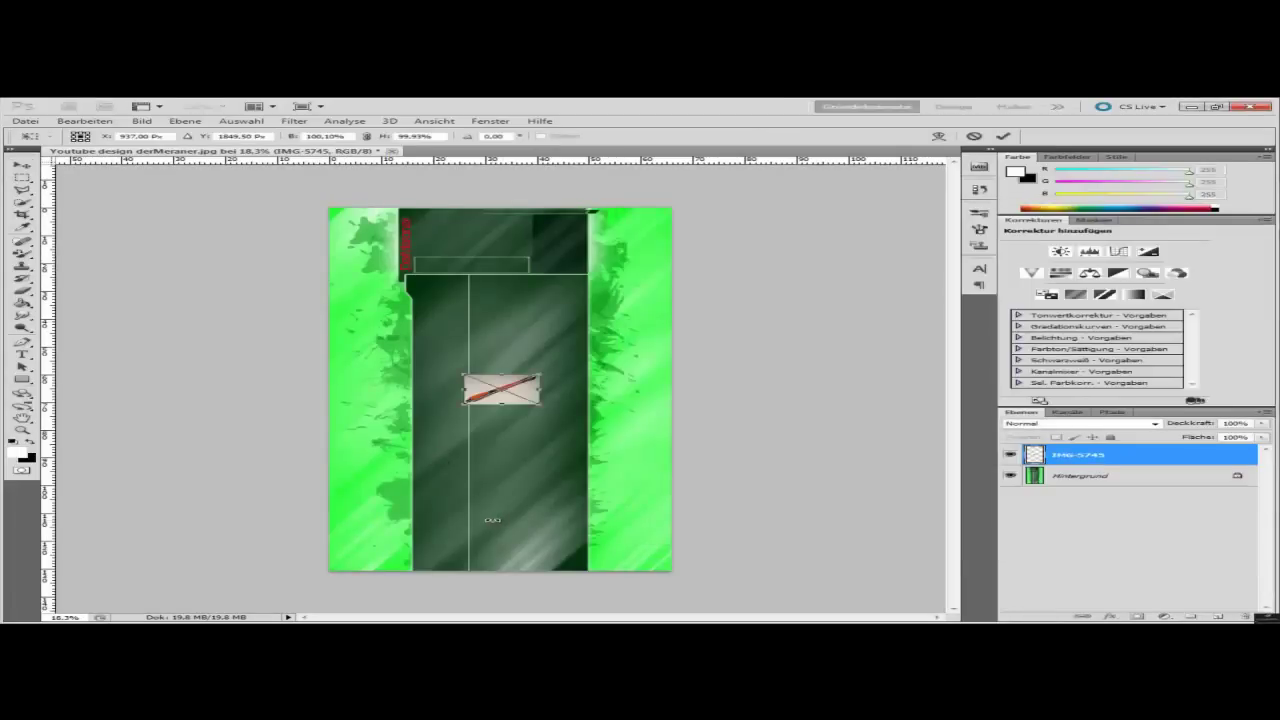
pyautogui.moveTo(540, 372); pyautogui.dragTo(658, 272)
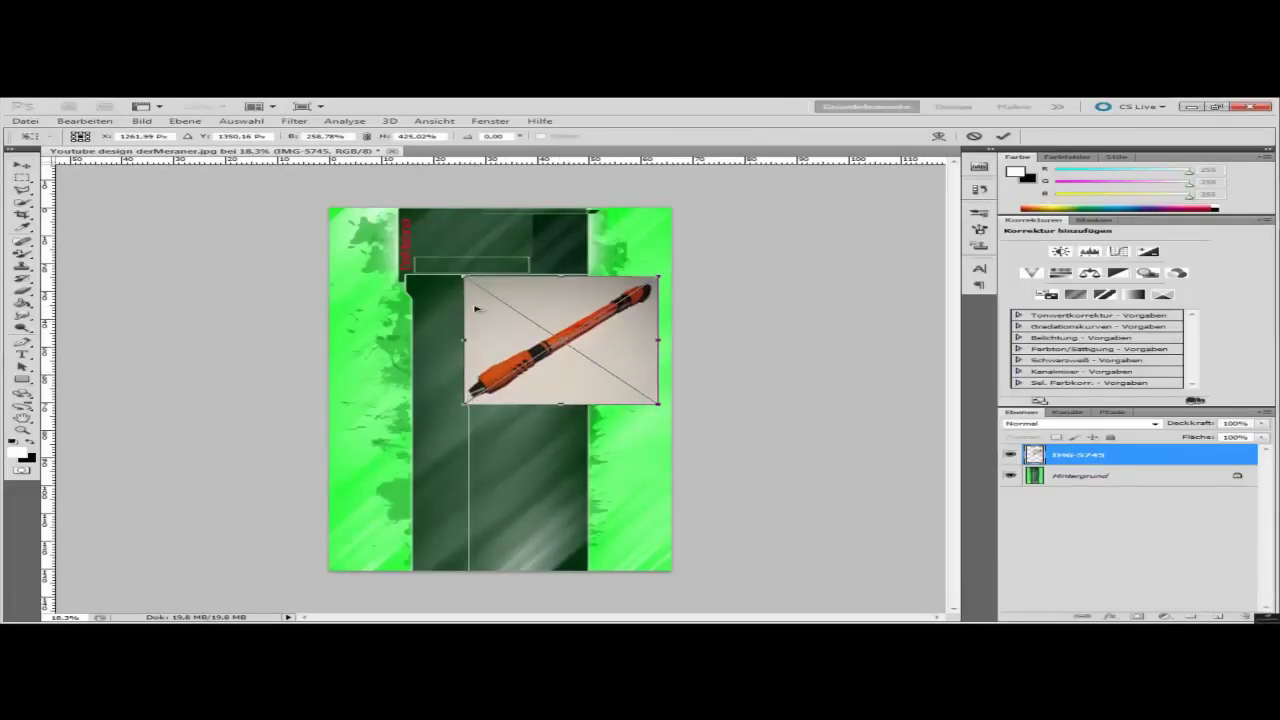
pyautogui.moveTo(476, 308); pyautogui.dragTo(528, 374)
pyautogui.press('Escape')
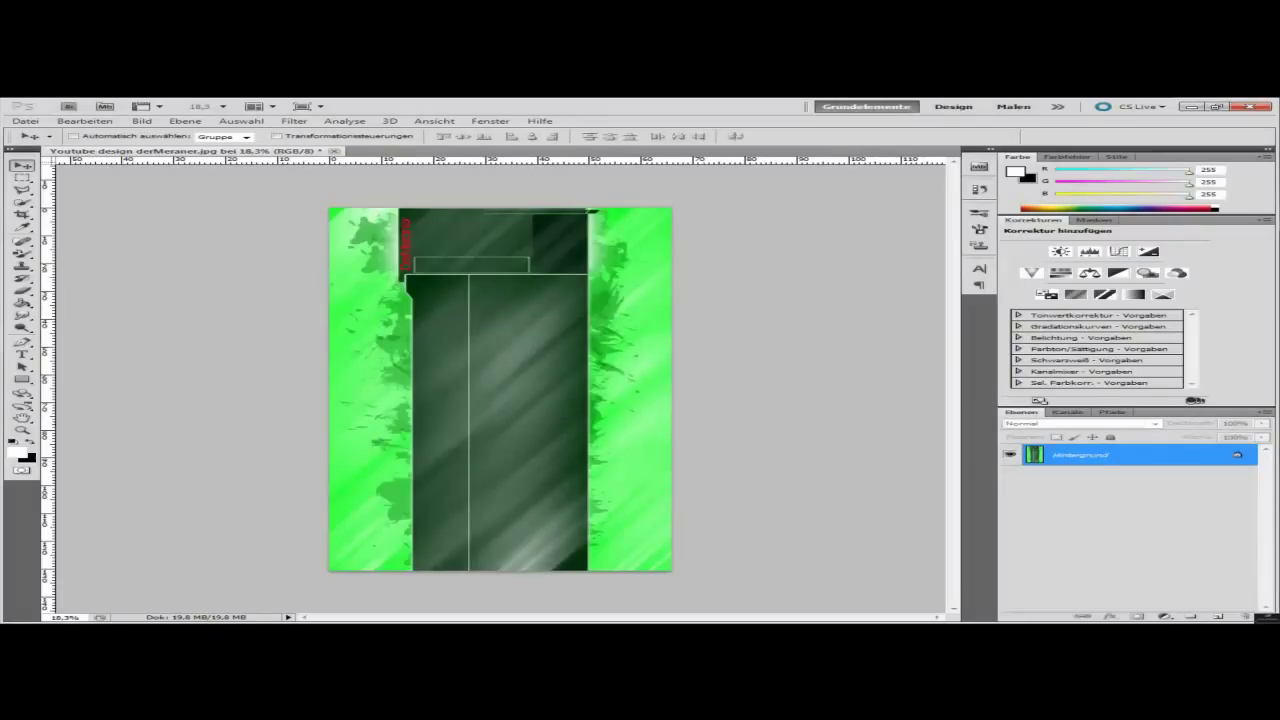
# Bring the Bilder library back into view and select the Penspinning image
pyautogui.hotkey('alt', 'Tab')
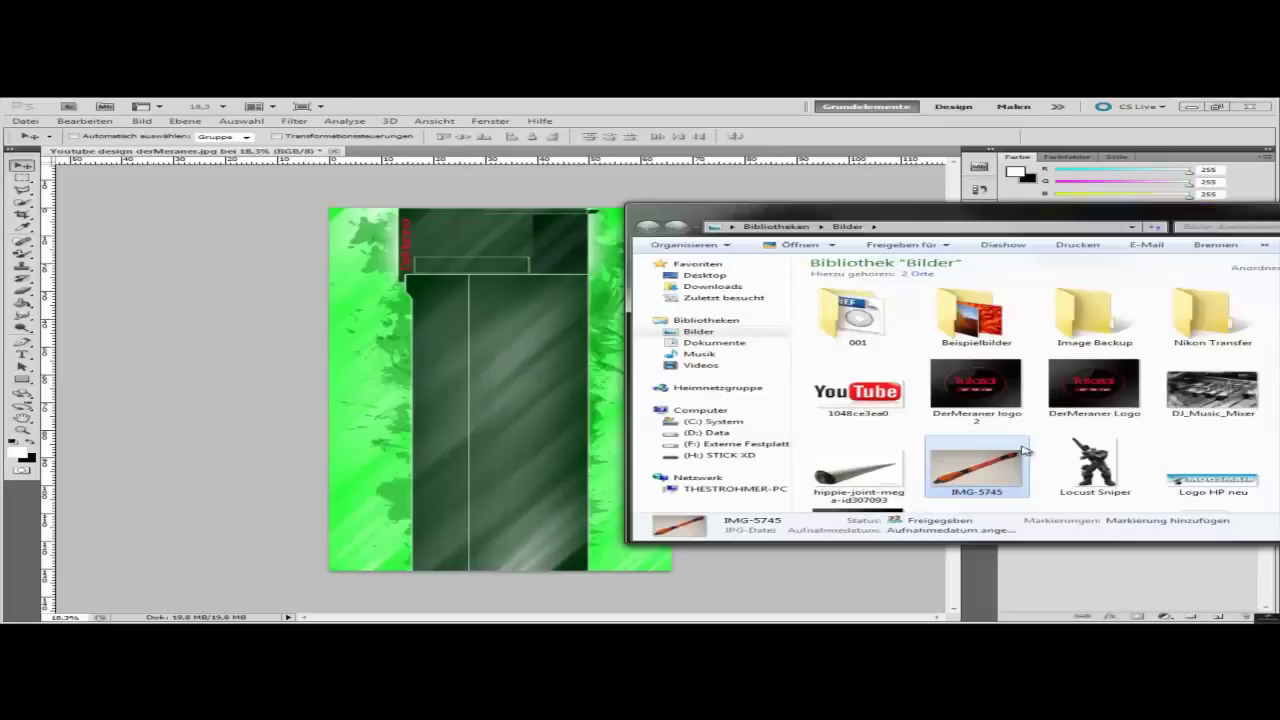
pyautogui.scroll(-5, 985, 458)
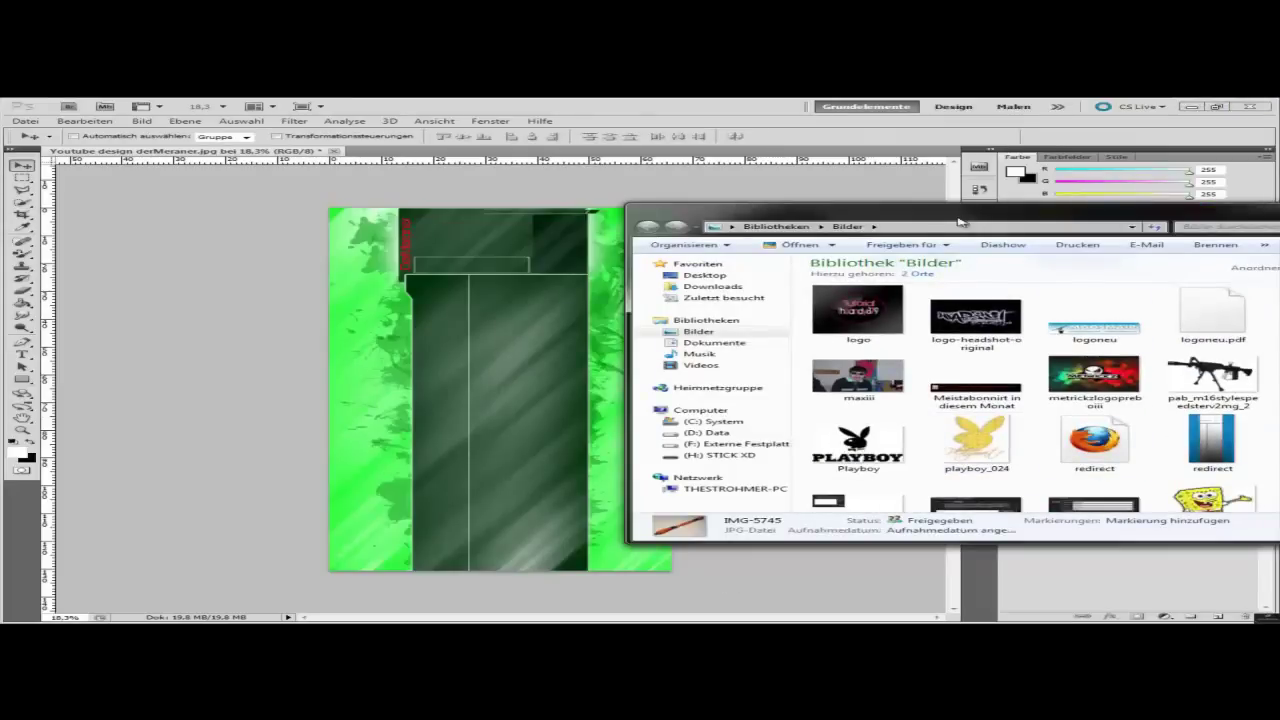
pyautogui.moveTo(970, 225); pyautogui.dragTo(713, 217)
pyautogui.click(1048, 375)
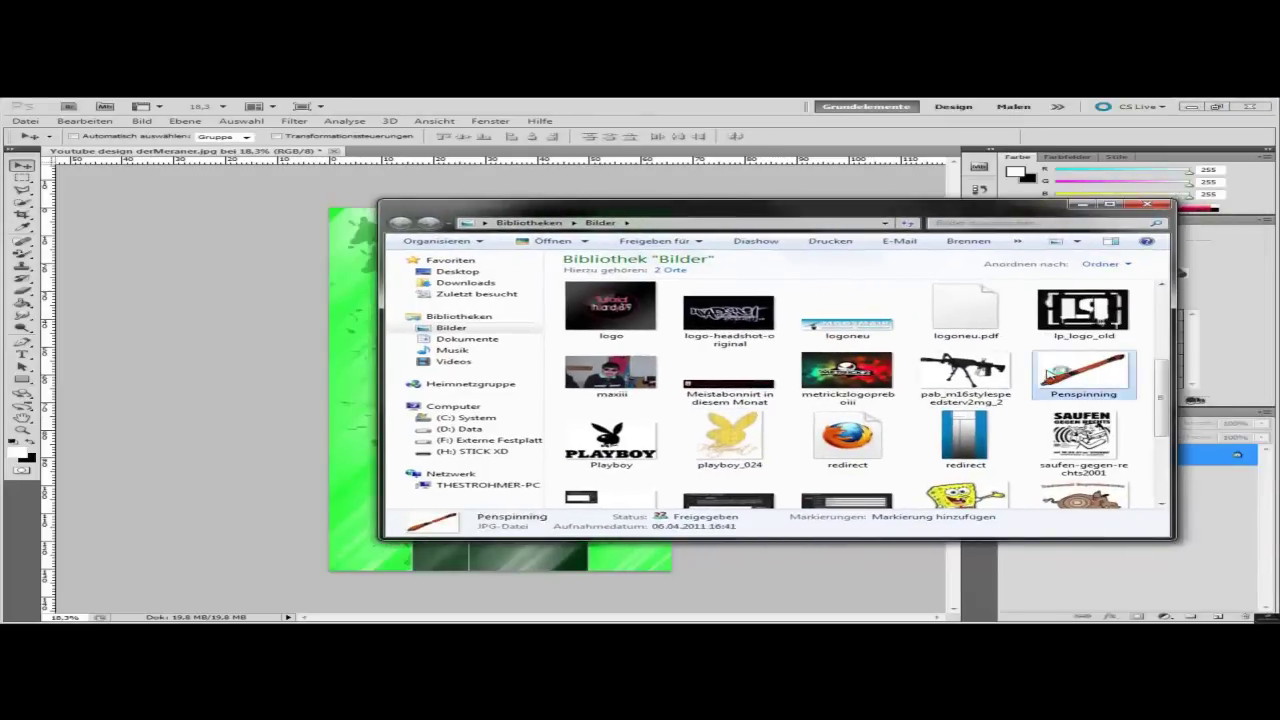
pyautogui.doubleClick(1060, 398)
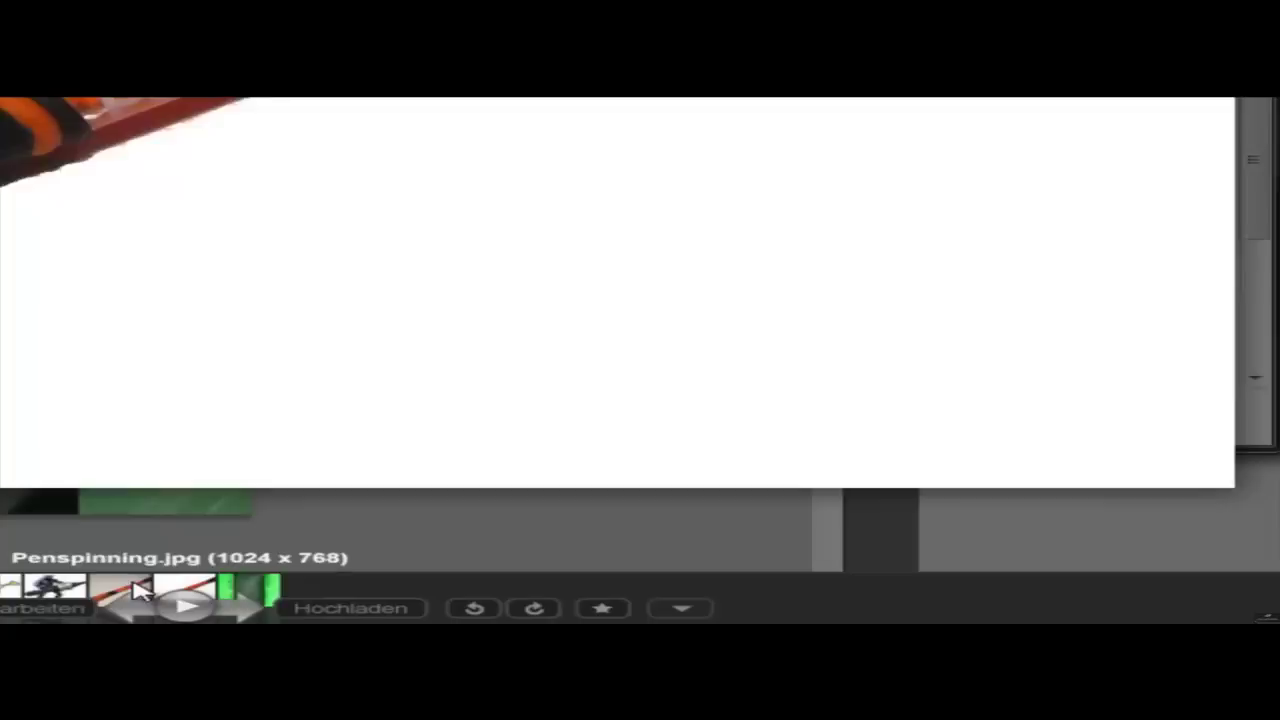
pyautogui.scroll(-1, 140, 590)
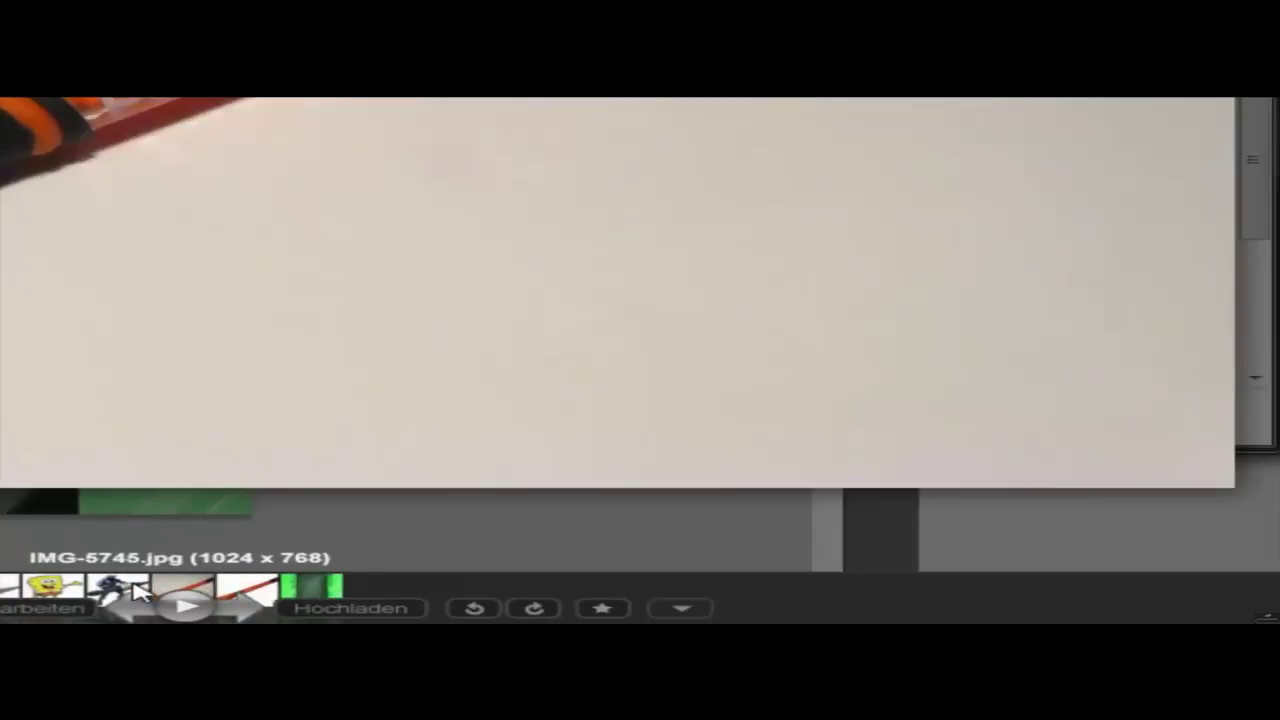
pyautogui.scroll(1, 140, 590)
pyautogui.scroll(-1, 140, 590)
pyautogui.scroll(-1, 140, 592)
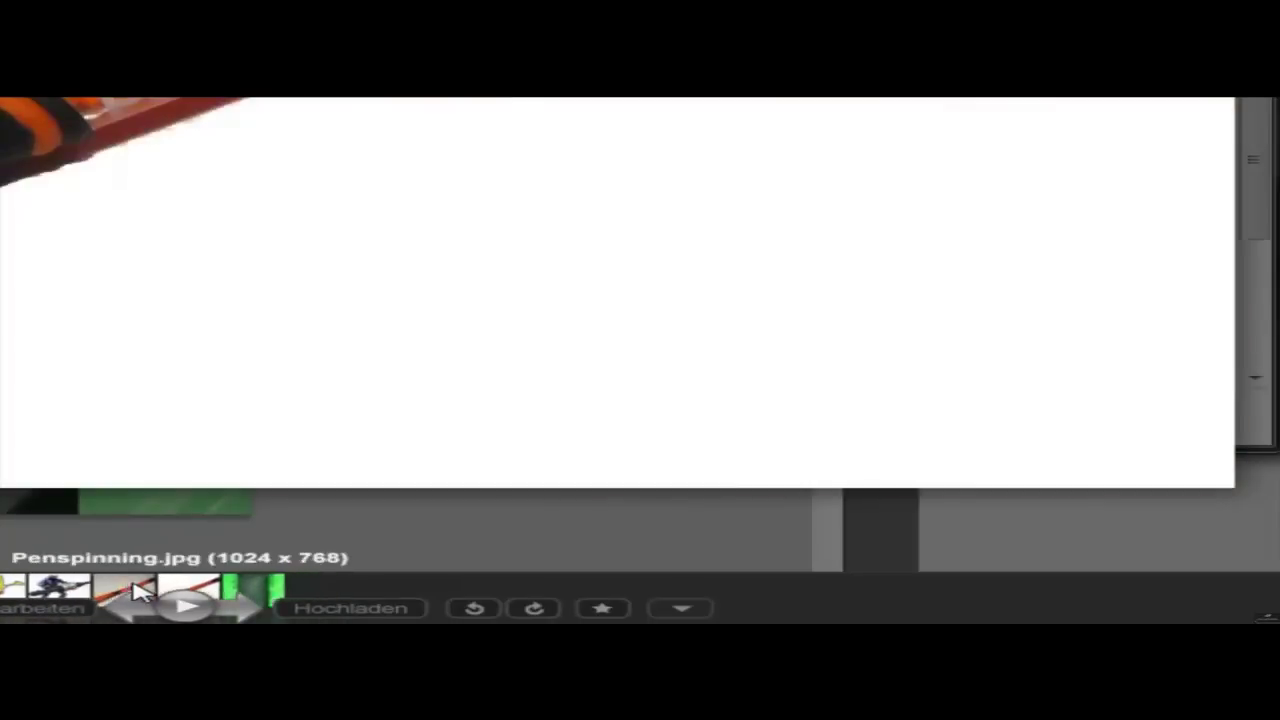
pyautogui.scroll(1, 140, 592)
pyautogui.scroll(-1, 140, 592)
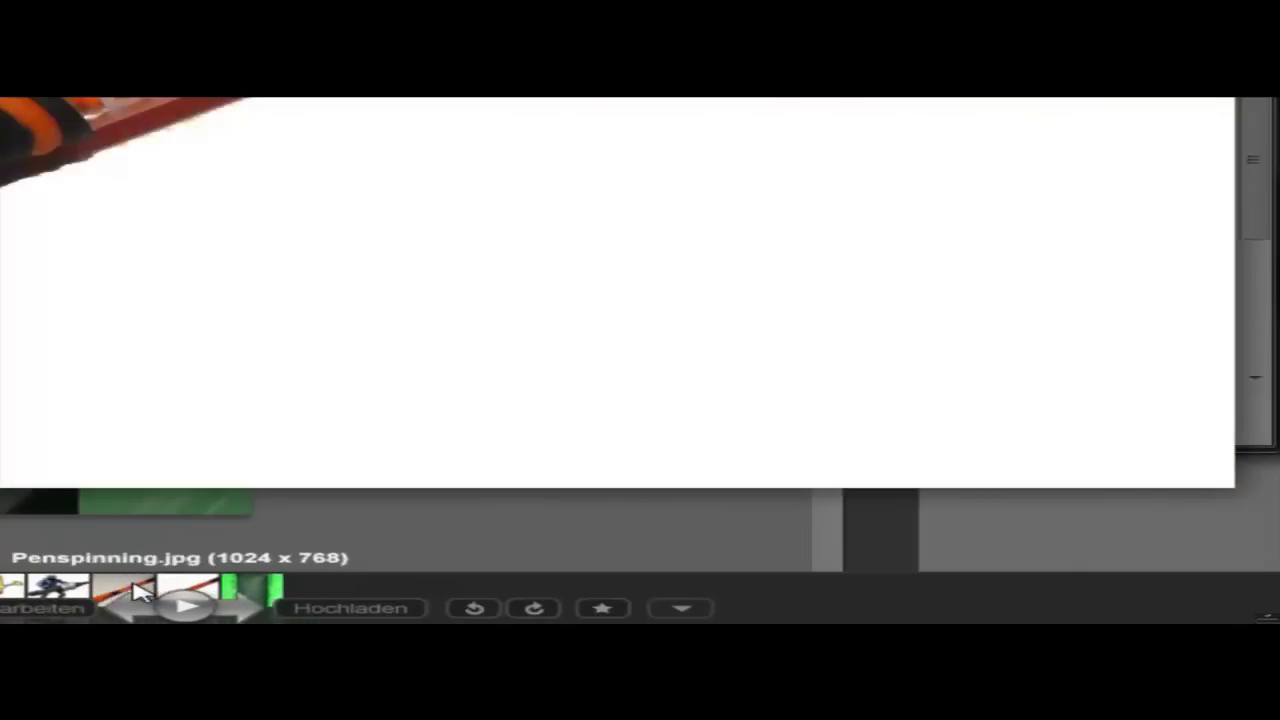
pyautogui.scroll(1, 140, 592)
pyautogui.scroll(-1, 140, 592)
pyautogui.scroll(1, 140, 592)
pyautogui.scroll(-1, 140, 592)
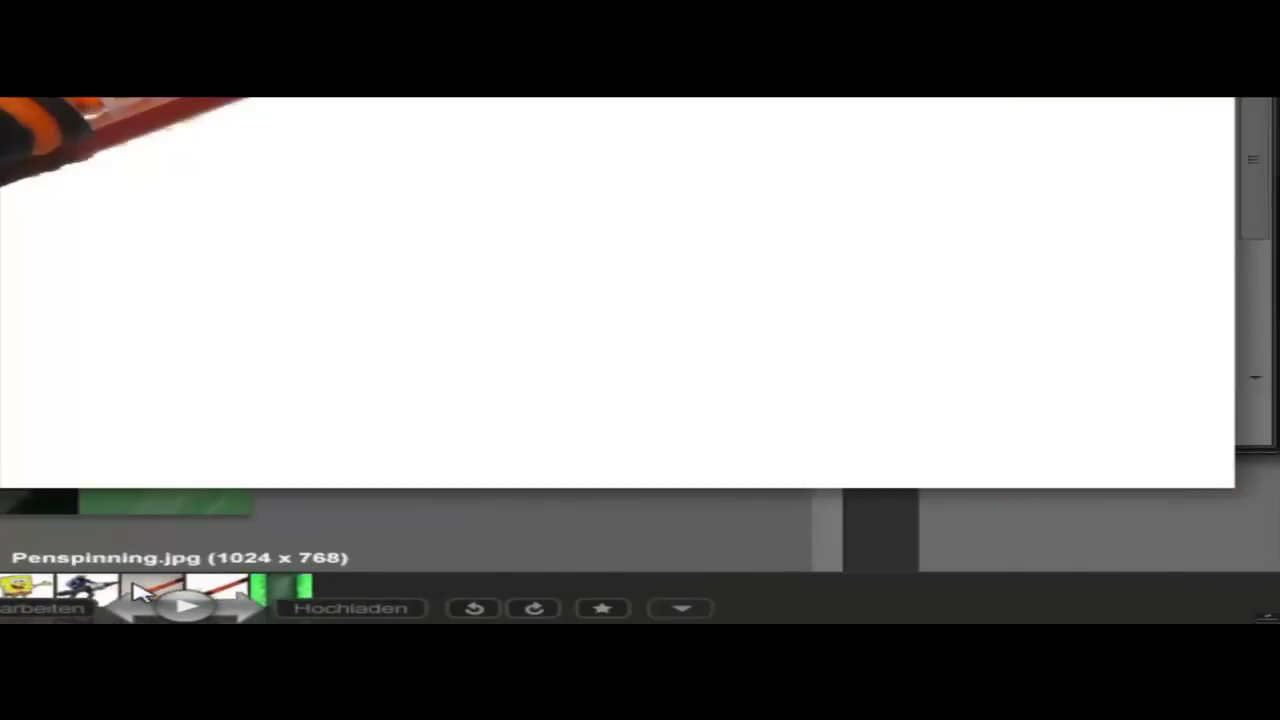
pyautogui.scroll(1, 140, 592)
pyautogui.scroll(-1, 140, 592)
pyautogui.scroll(1, 140, 592)
pyautogui.scroll(-1, 140, 592)
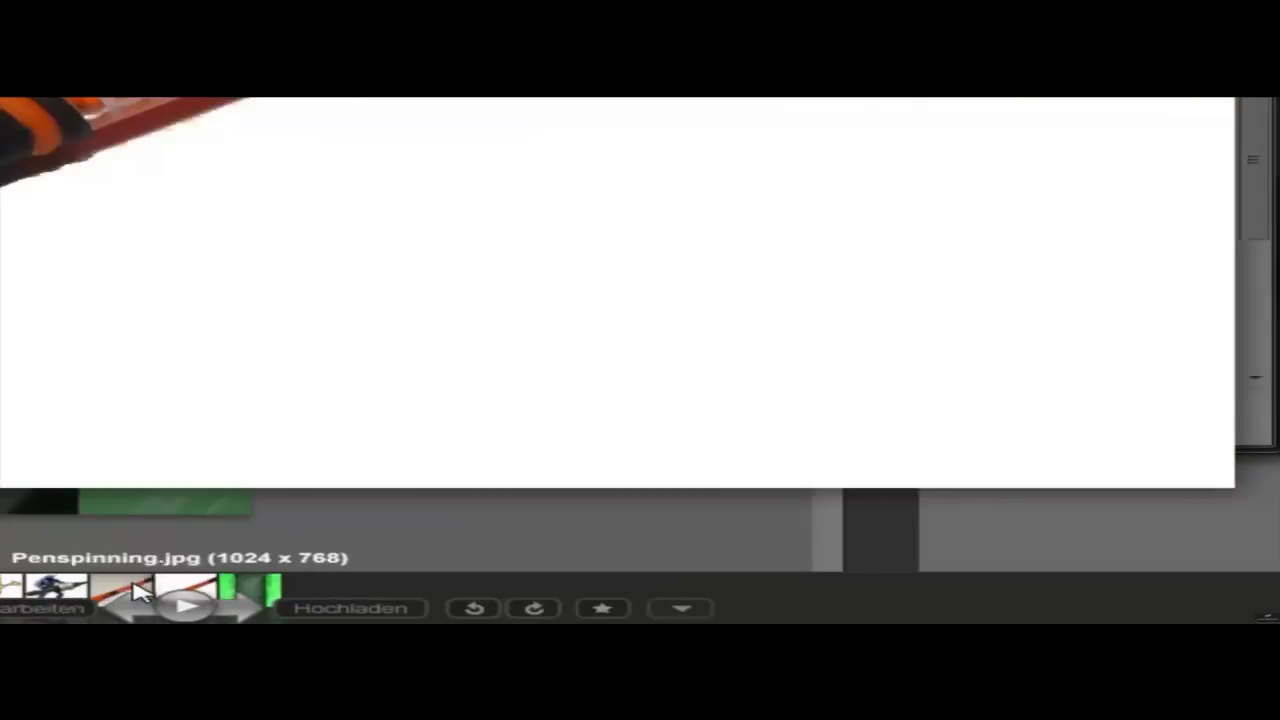
pyautogui.scroll(1, 140, 592)
pyautogui.scroll(-1, 140, 592)
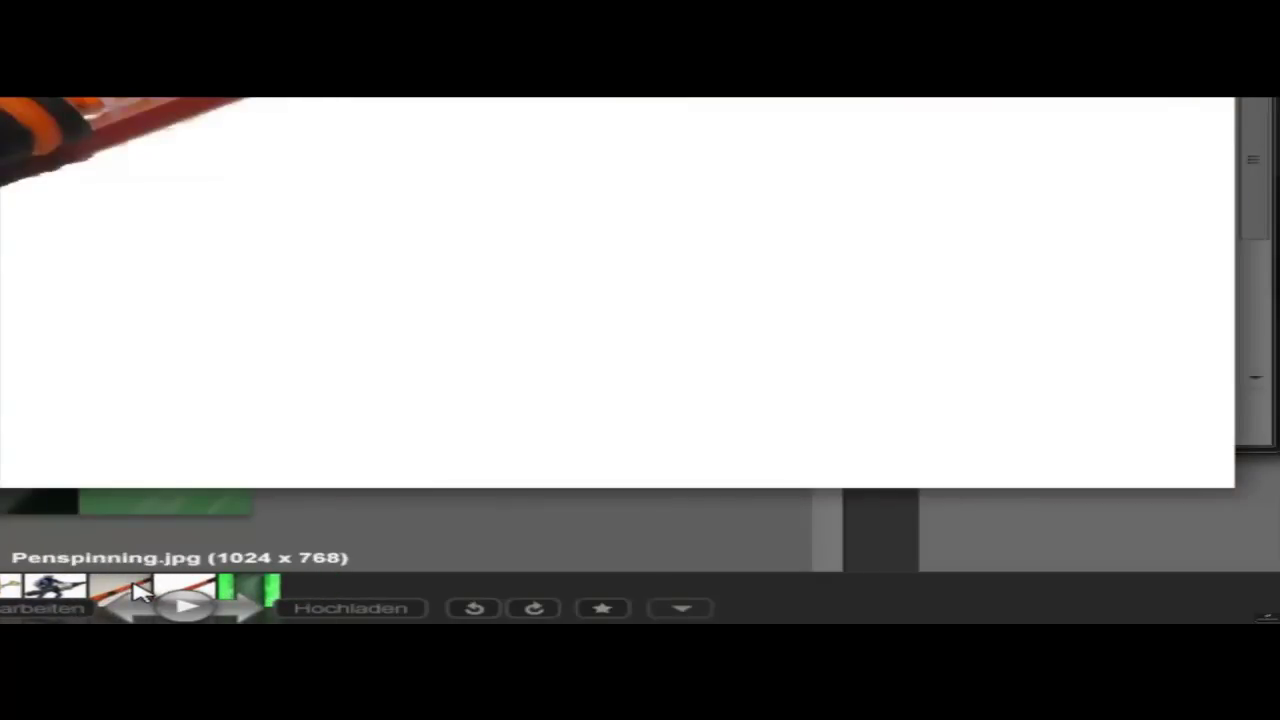
pyautogui.scroll(1, 140, 592)
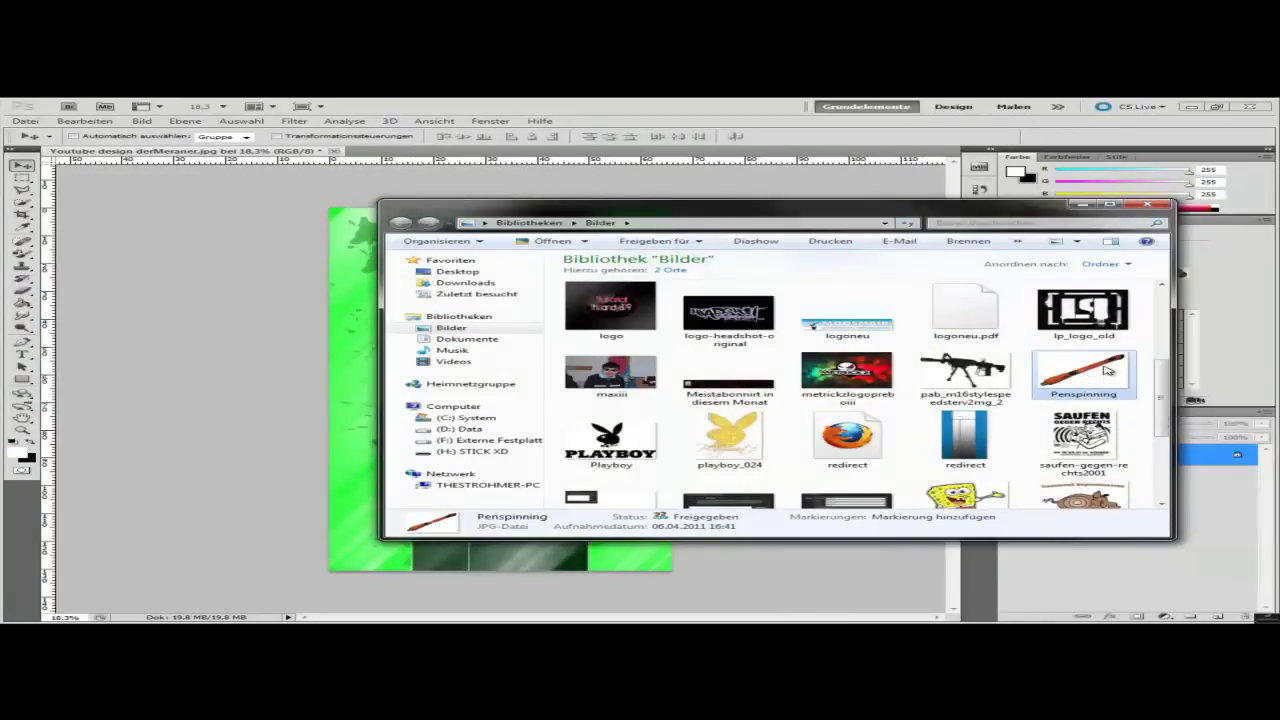
# Open Penspinning in Photoshop CS5 via Öffnen mit, after selecting logo-headshot-original in Explorer
pyautogui.rightClick(1085, 370)
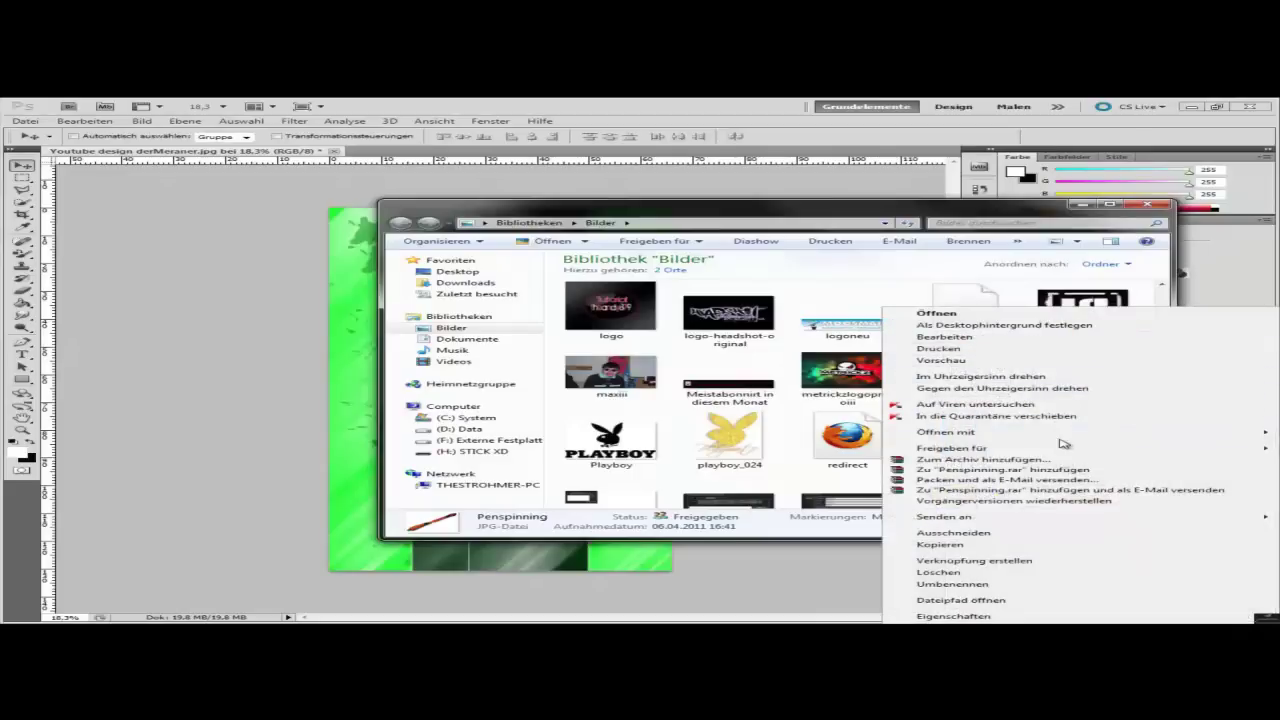
pyautogui.moveTo(946, 432)
pyautogui.click(740, 432)
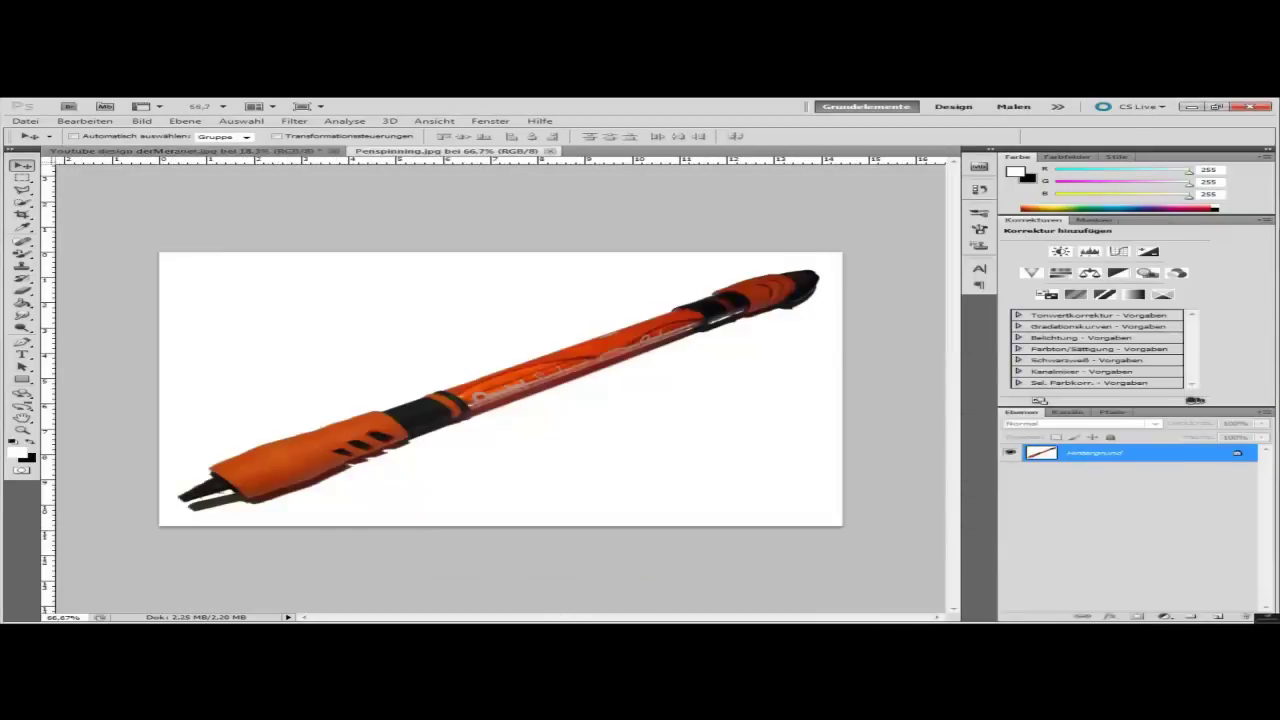
pyautogui.hotkey('alt', 'Tab')
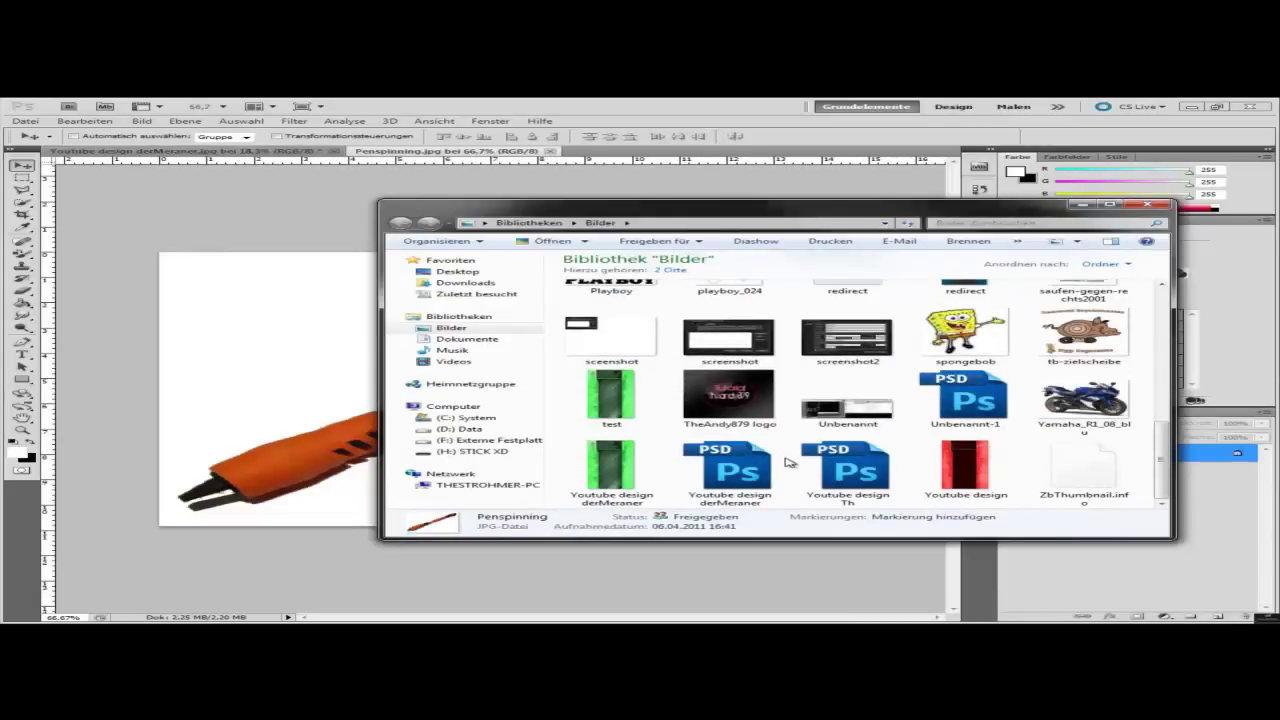
pyautogui.scroll(3, 801, 433)
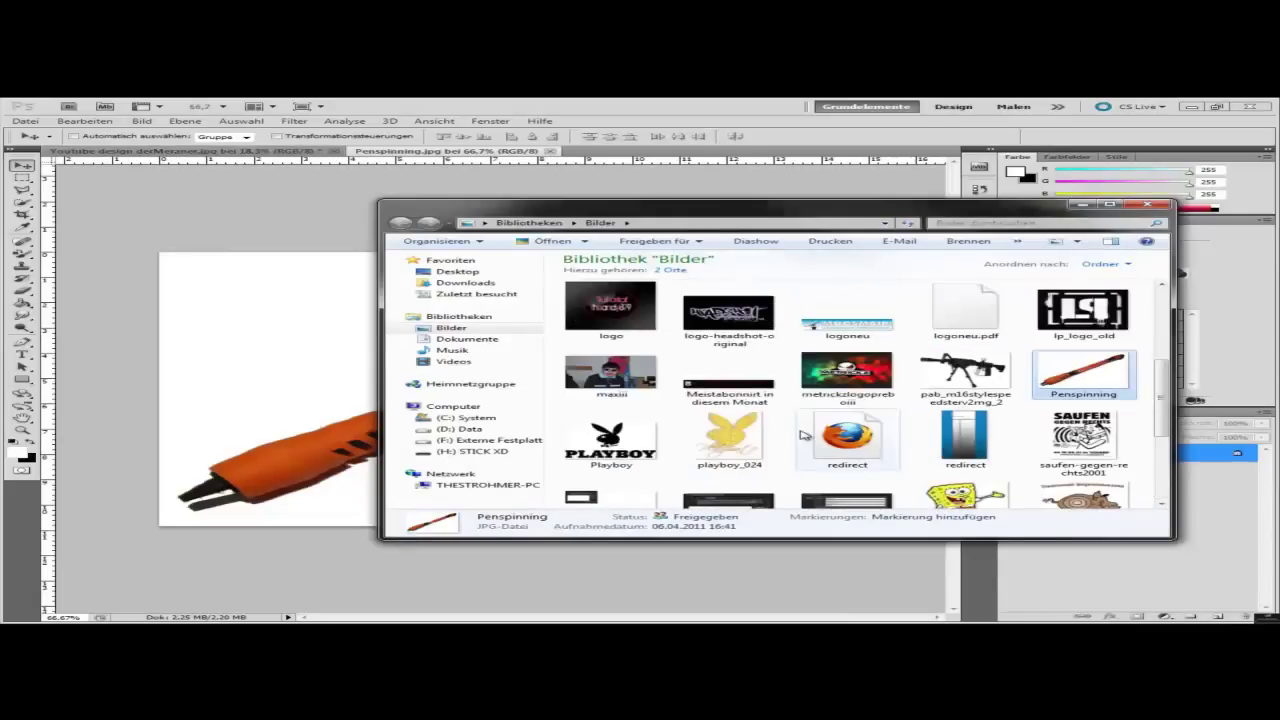
pyautogui.scroll(3, 788, 405)
pyautogui.scroll(-5, 788, 405)
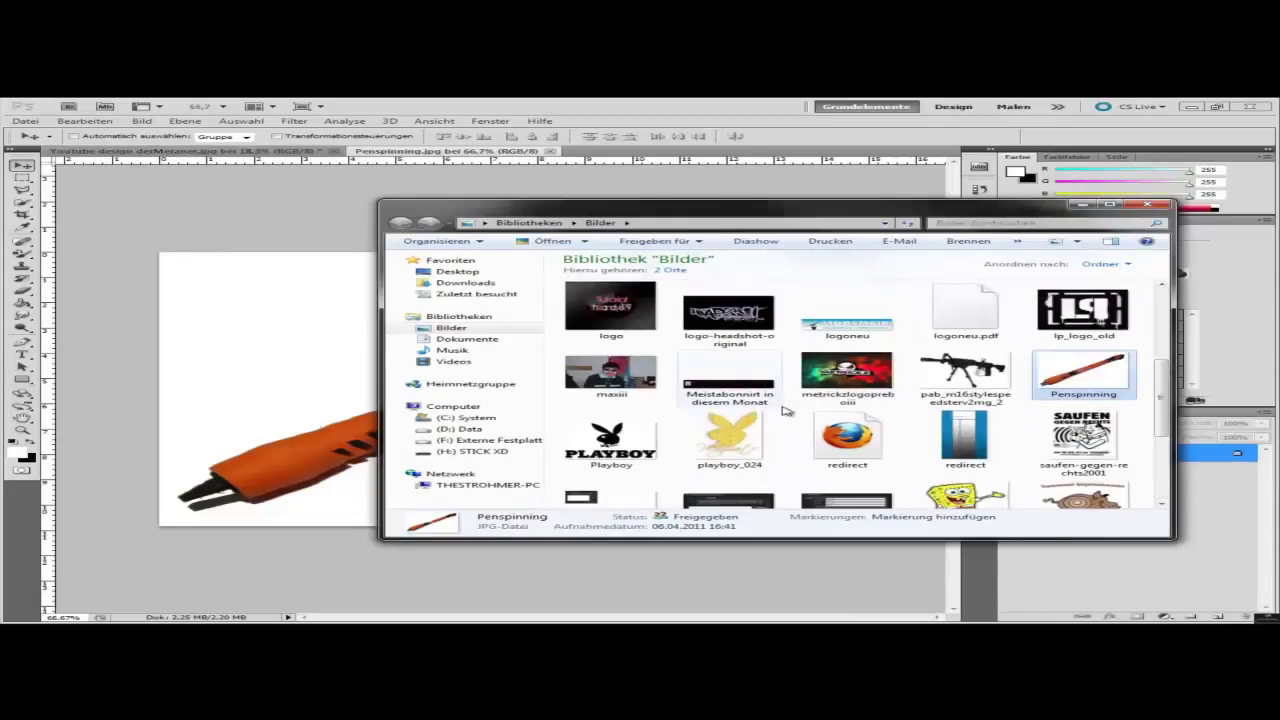
pyautogui.click(731, 313)
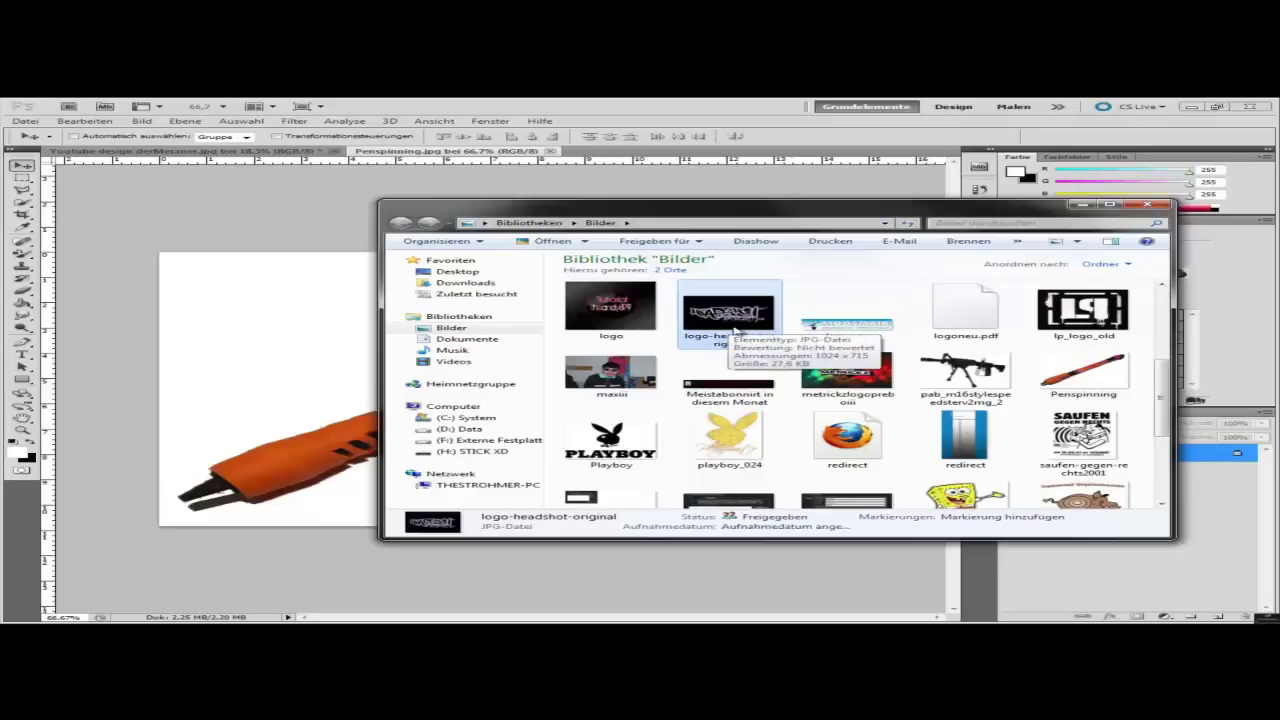
pyautogui.click(277, 385)
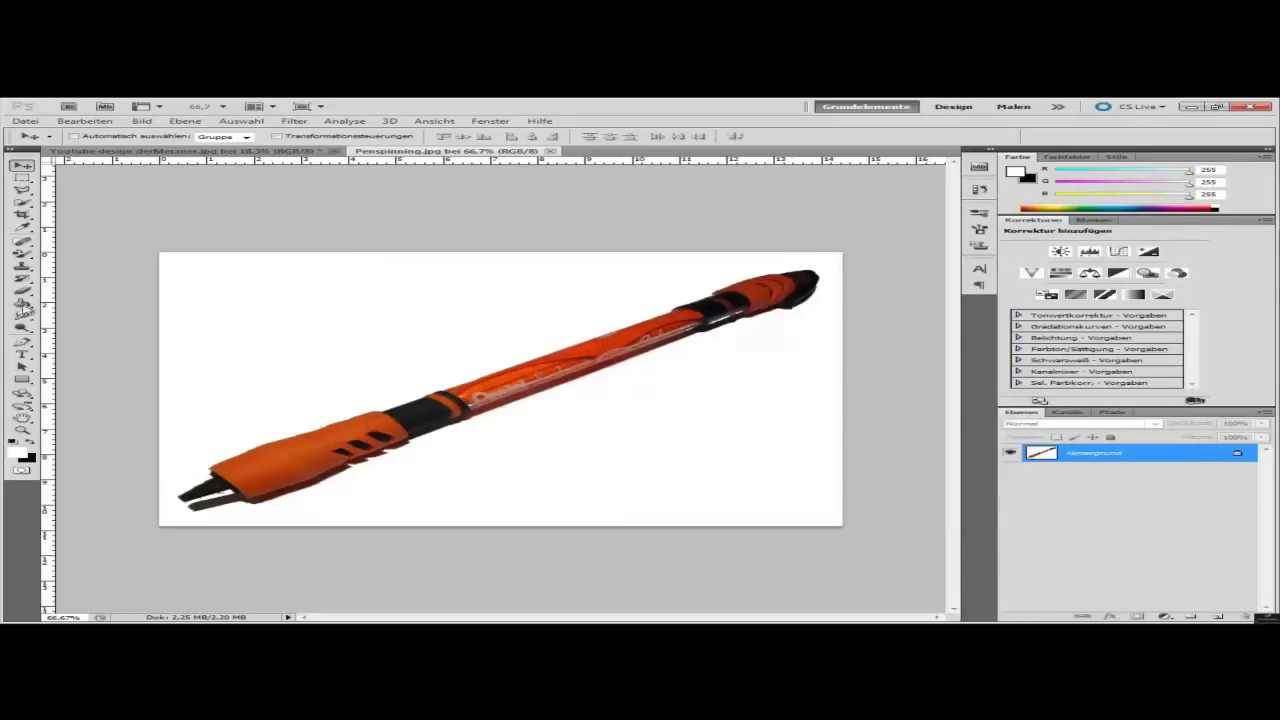
# Sample the white background of Penspinning with the eyedropper
pyautogui.click(25, 228)
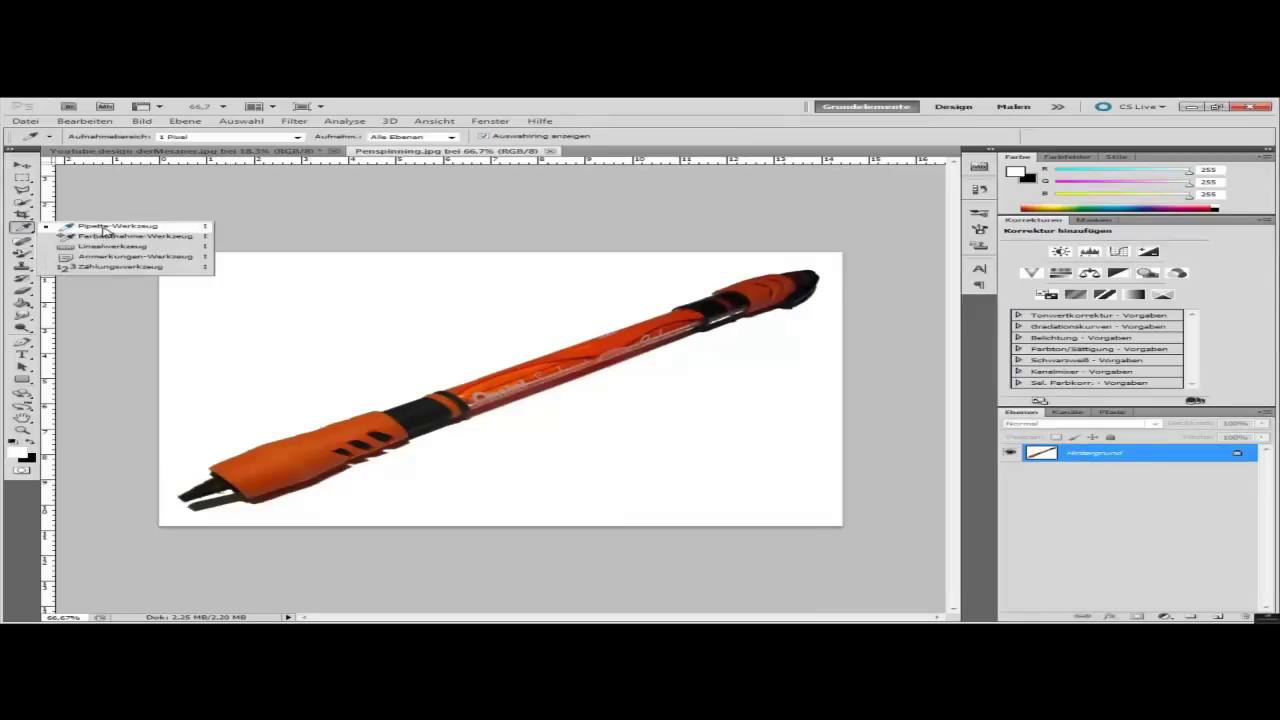
pyautogui.click(103, 230)
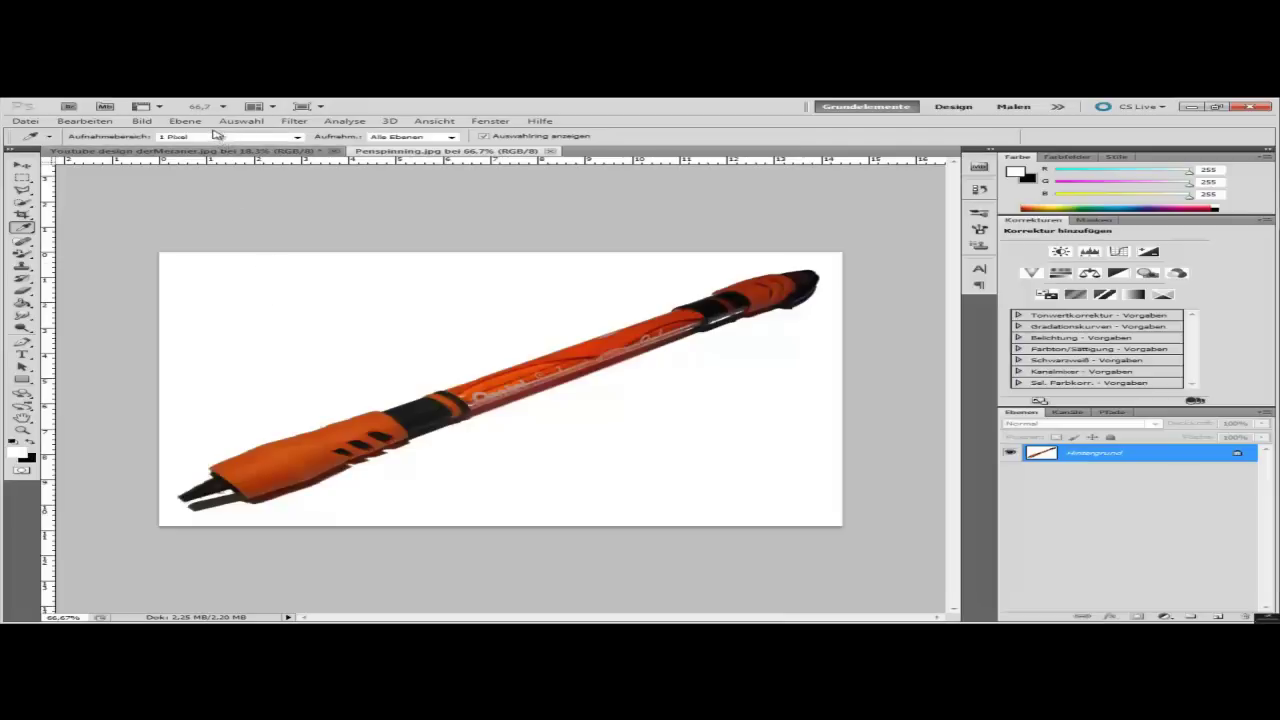
pyautogui.click(298, 300)
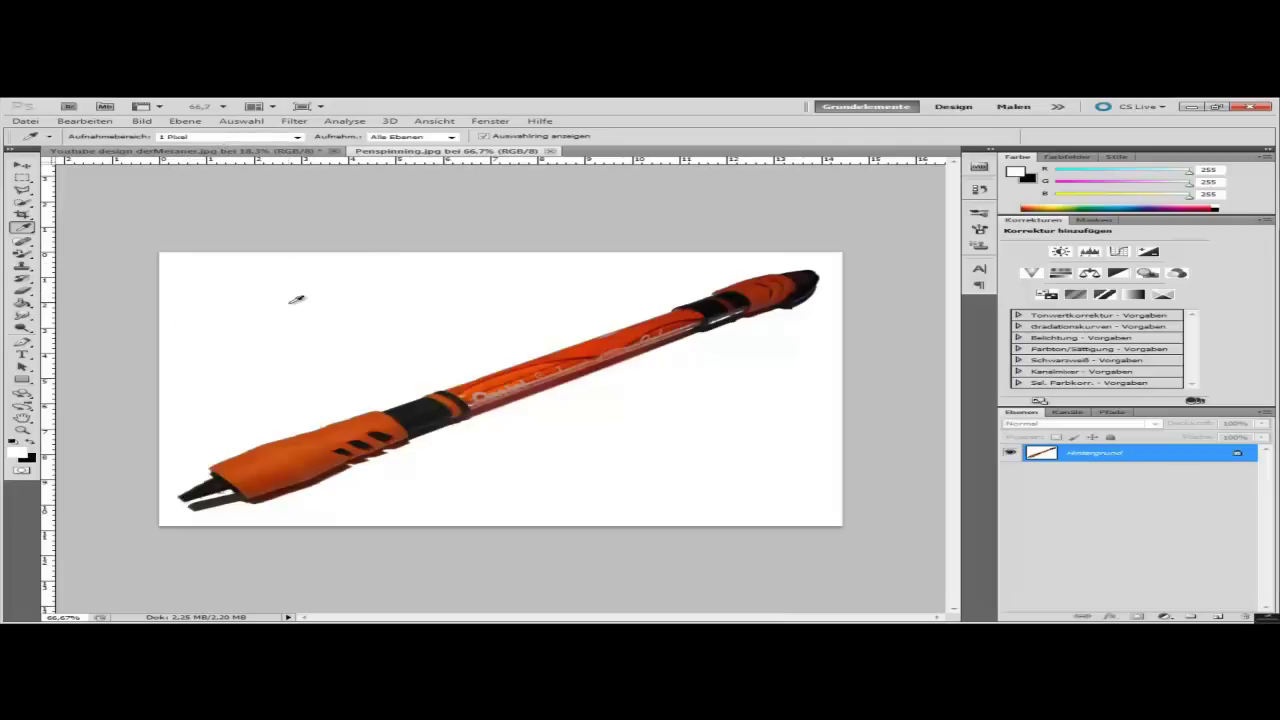
pyautogui.click(327, 307)
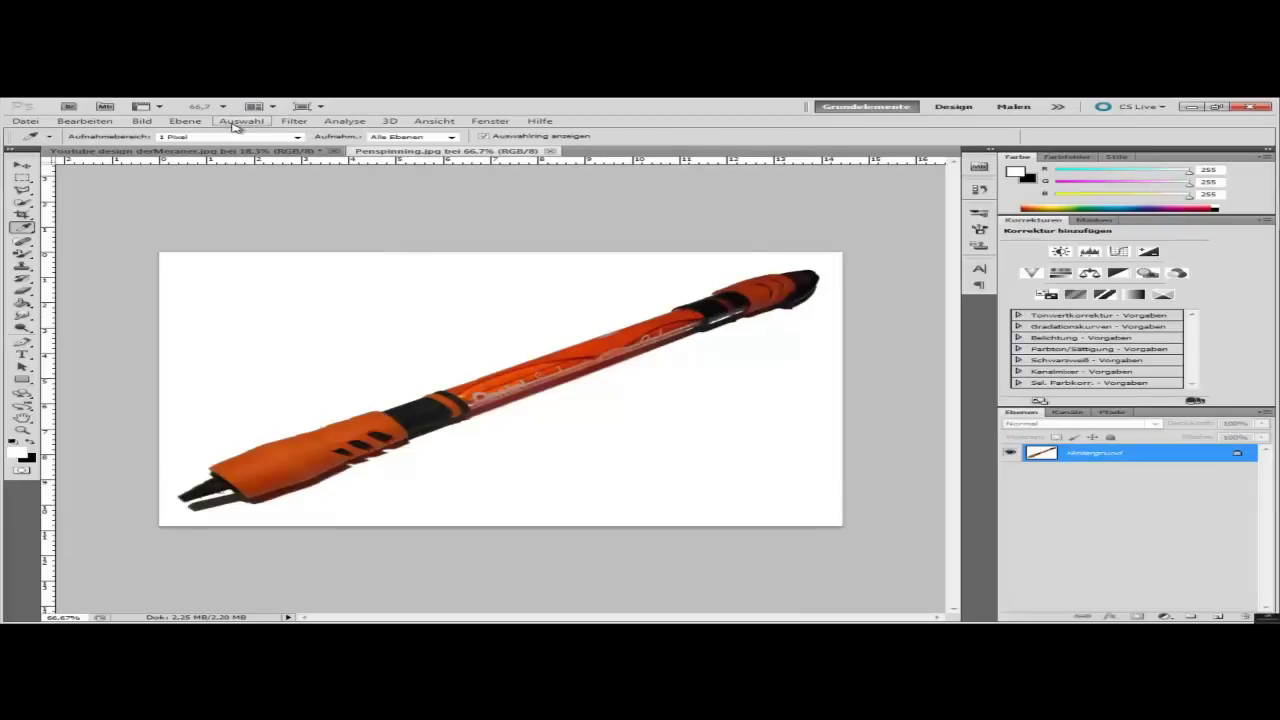
# Select the white background using Auswahl > Farbbereich
pyautogui.click(233, 125)
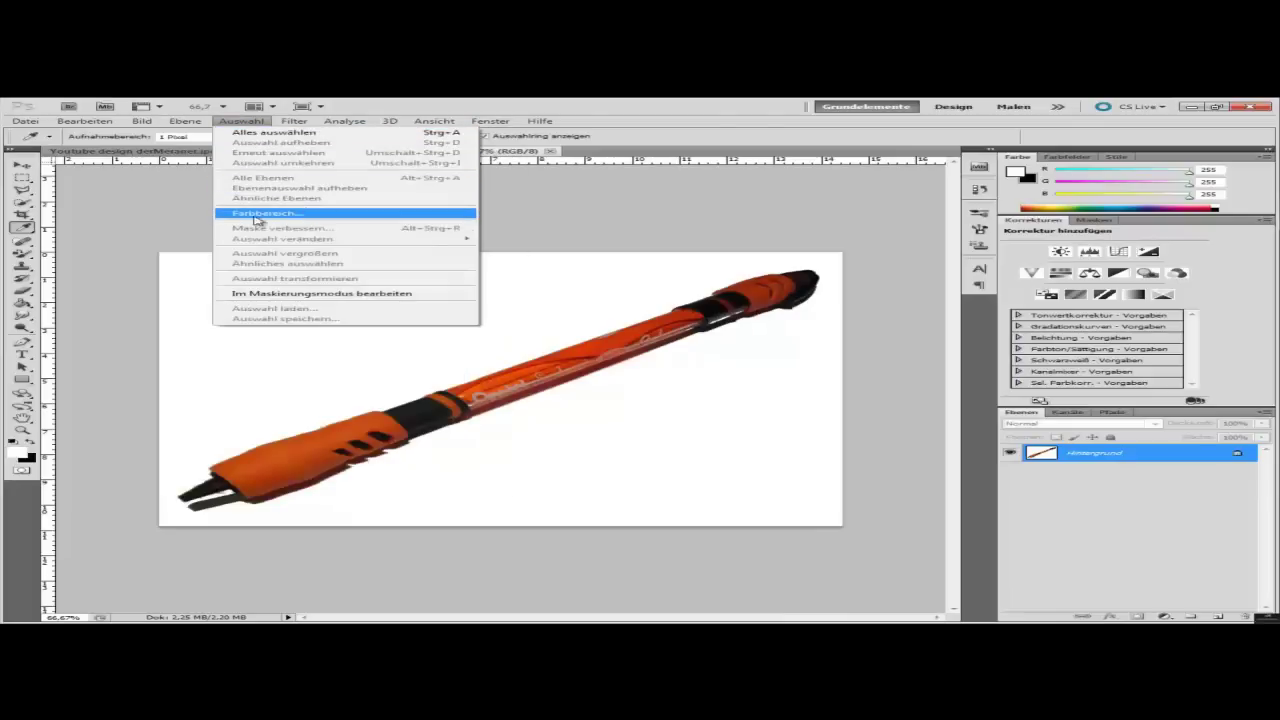
pyautogui.click(249, 215)
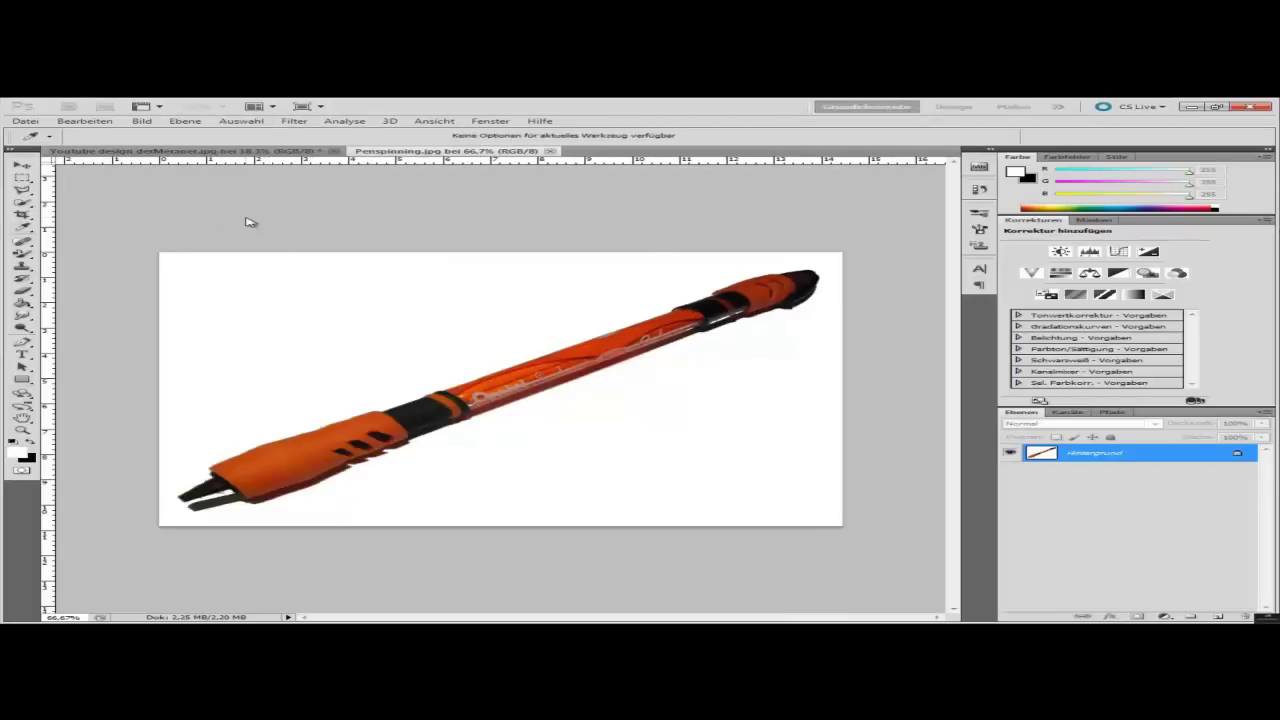
pyautogui.moveTo(520, 214); pyautogui.dragTo(371, 214)
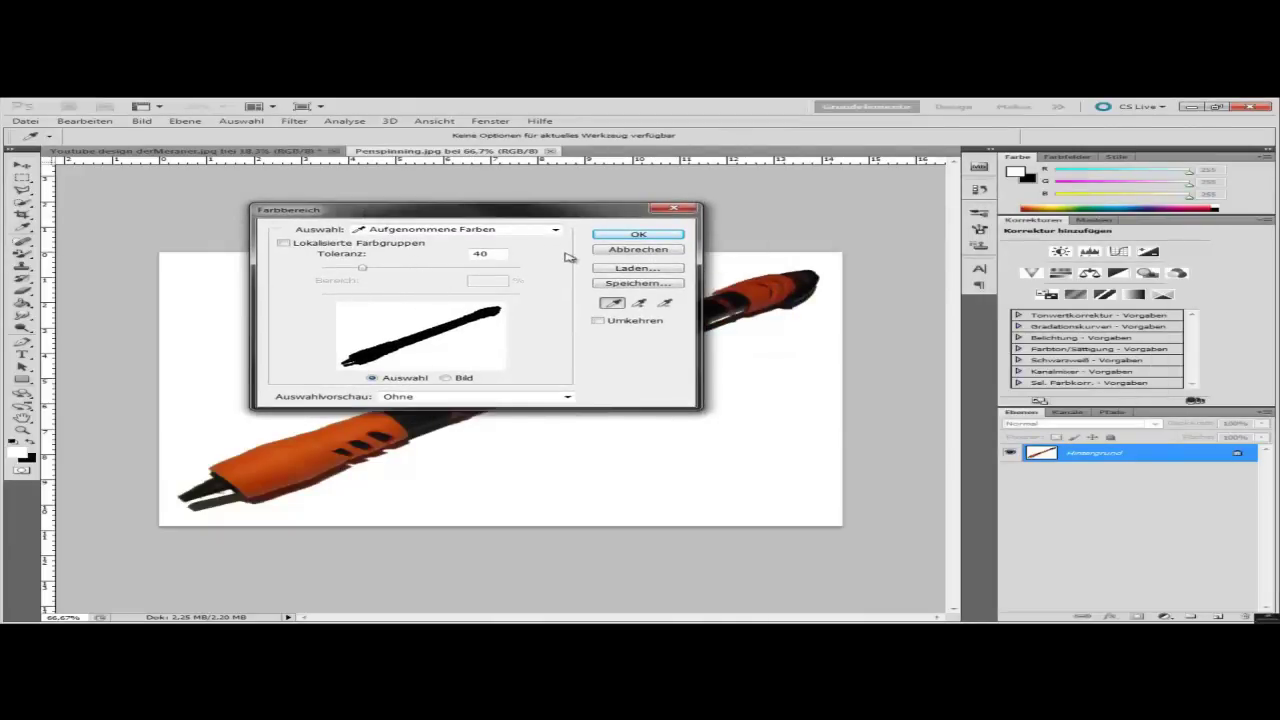
pyautogui.click(596, 237)
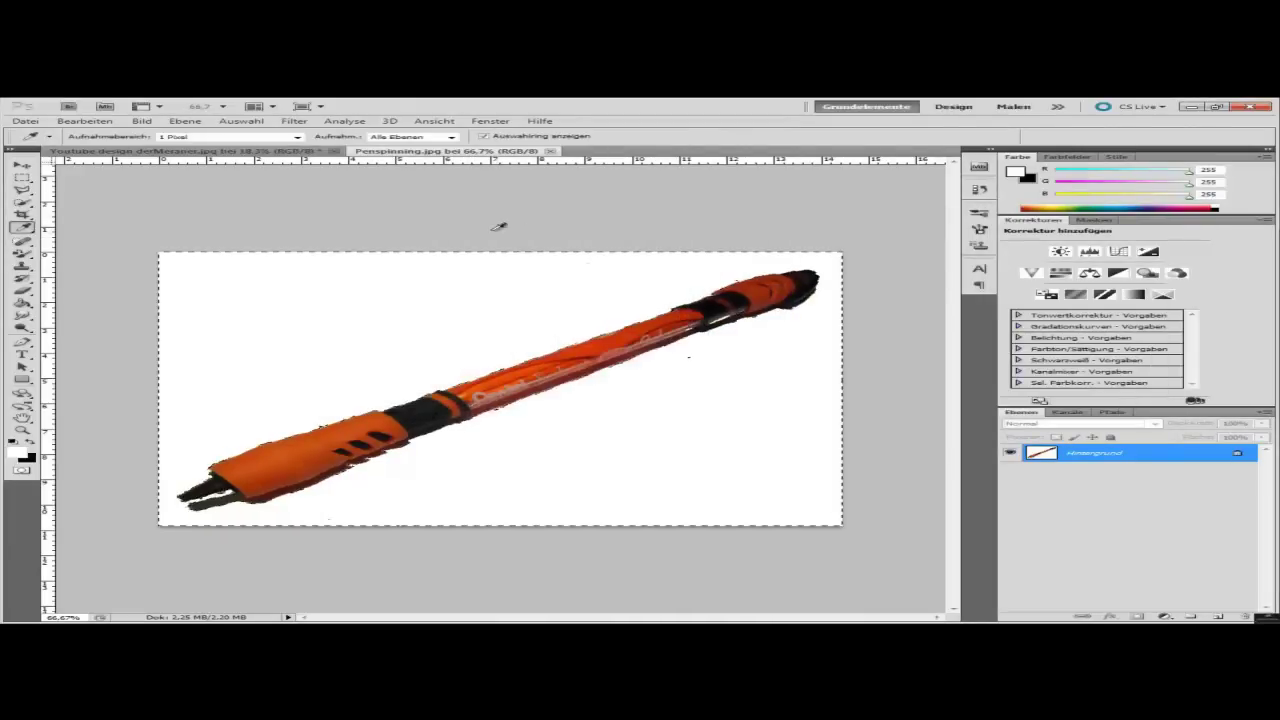
# Invert the selection so only the pen is selected, then show the Youtube design document
pyautogui.click(250, 122)
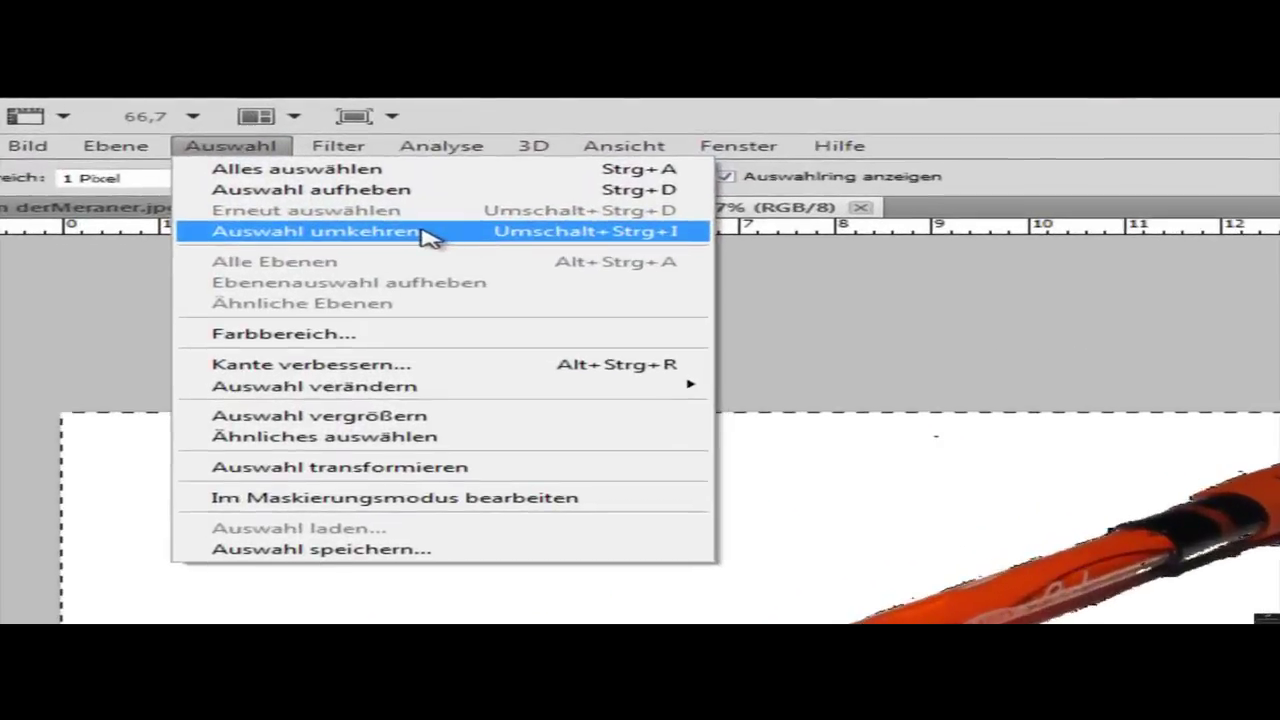
pyautogui.click(338, 163)
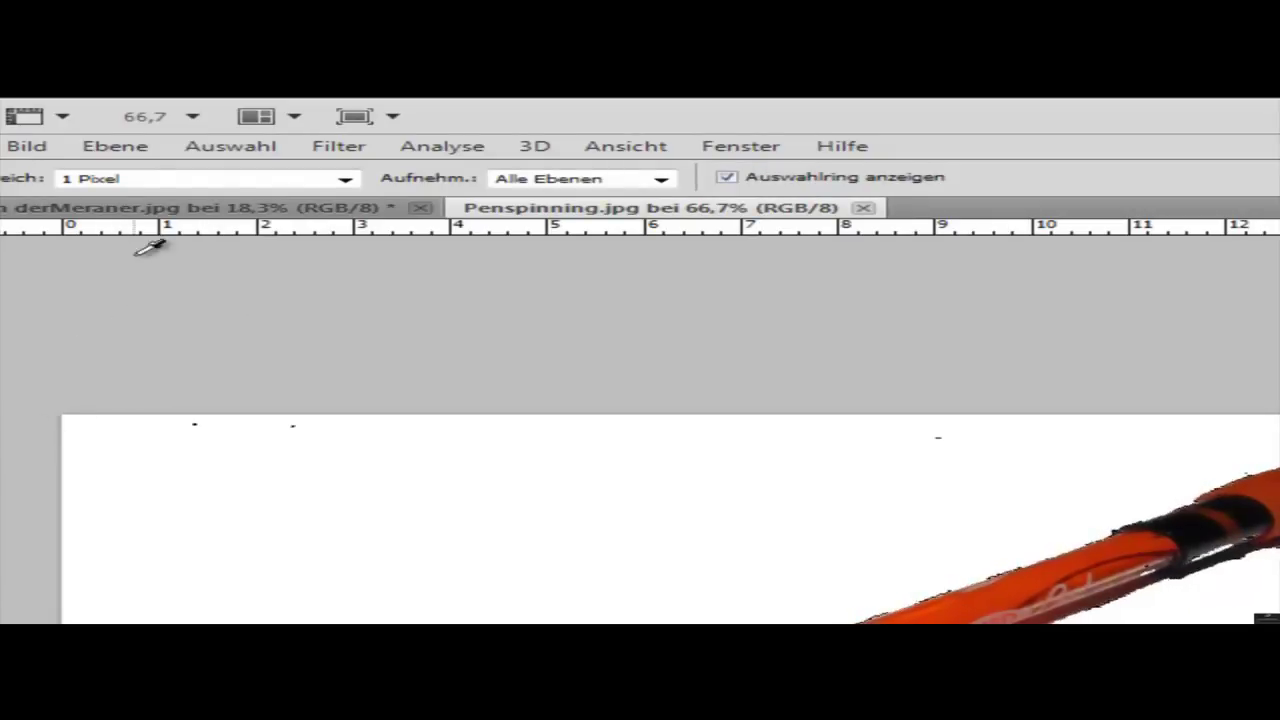
pyautogui.click(140, 218)
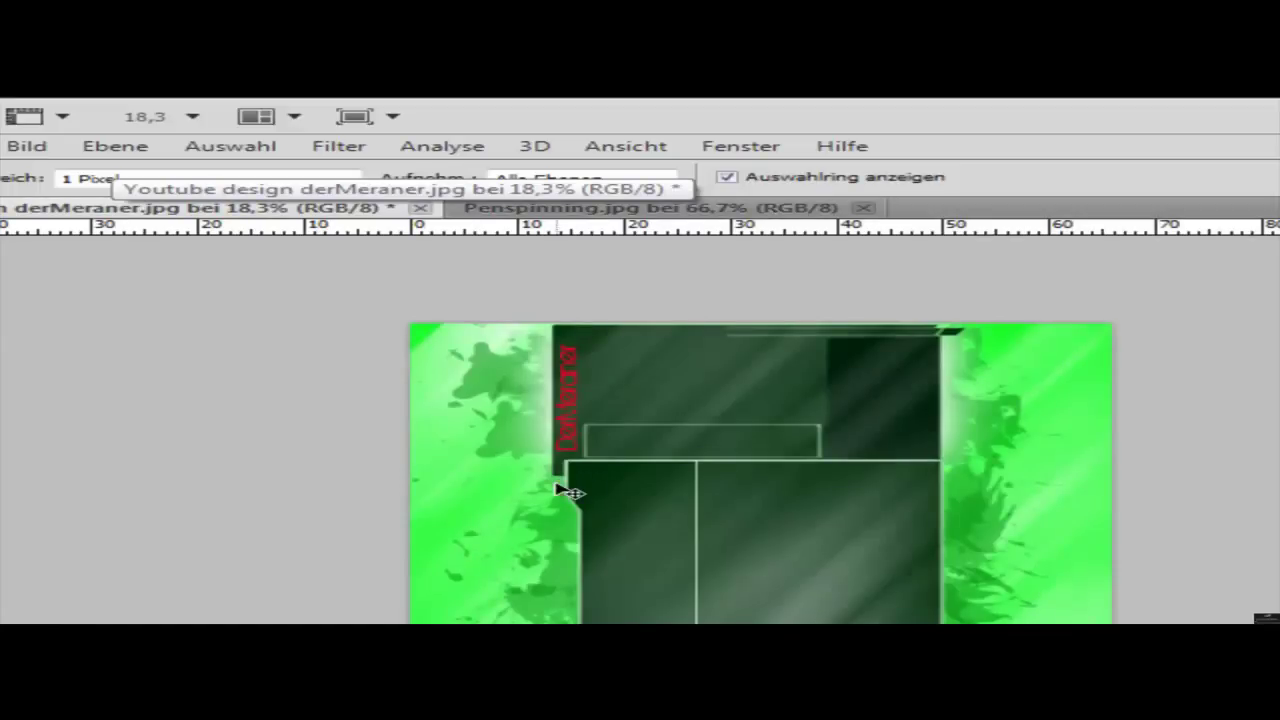
# Drop the selected pen into the design as Ebene 1, move it near the top, and zoom in
pyautogui.moveTo(570, 478); pyautogui.dragTo(563, 488)
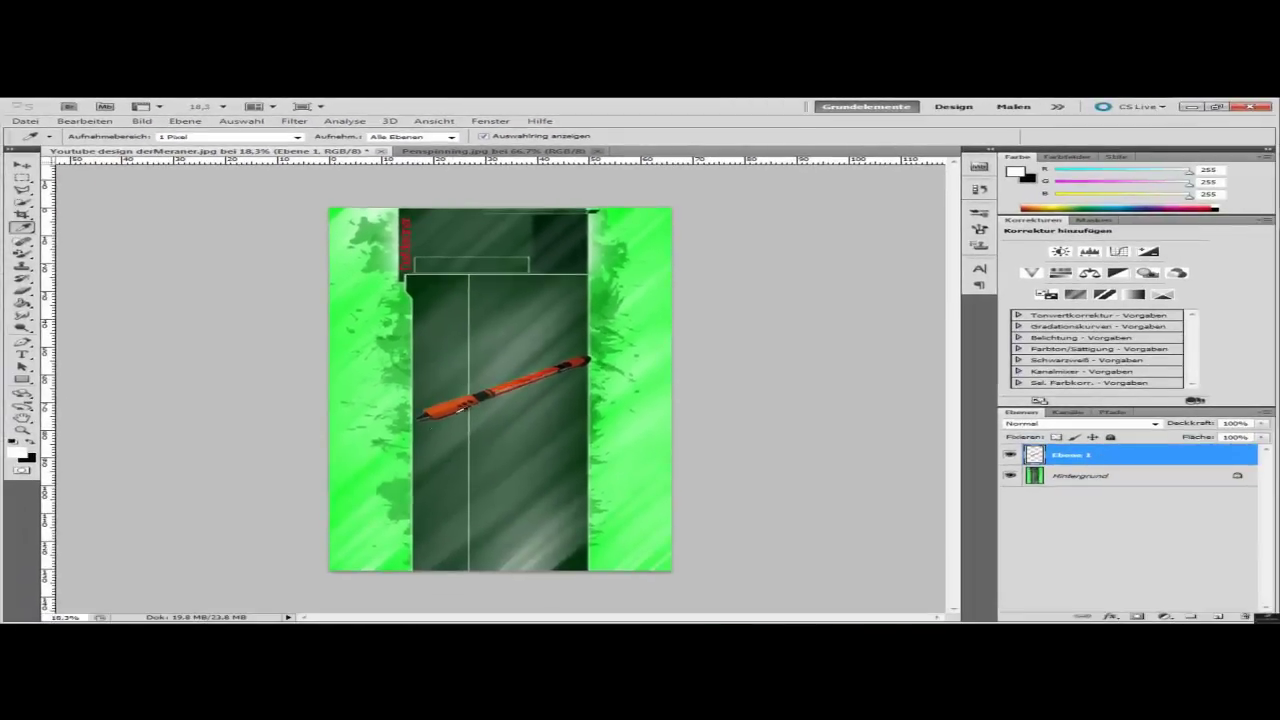
pyautogui.click(24, 166)
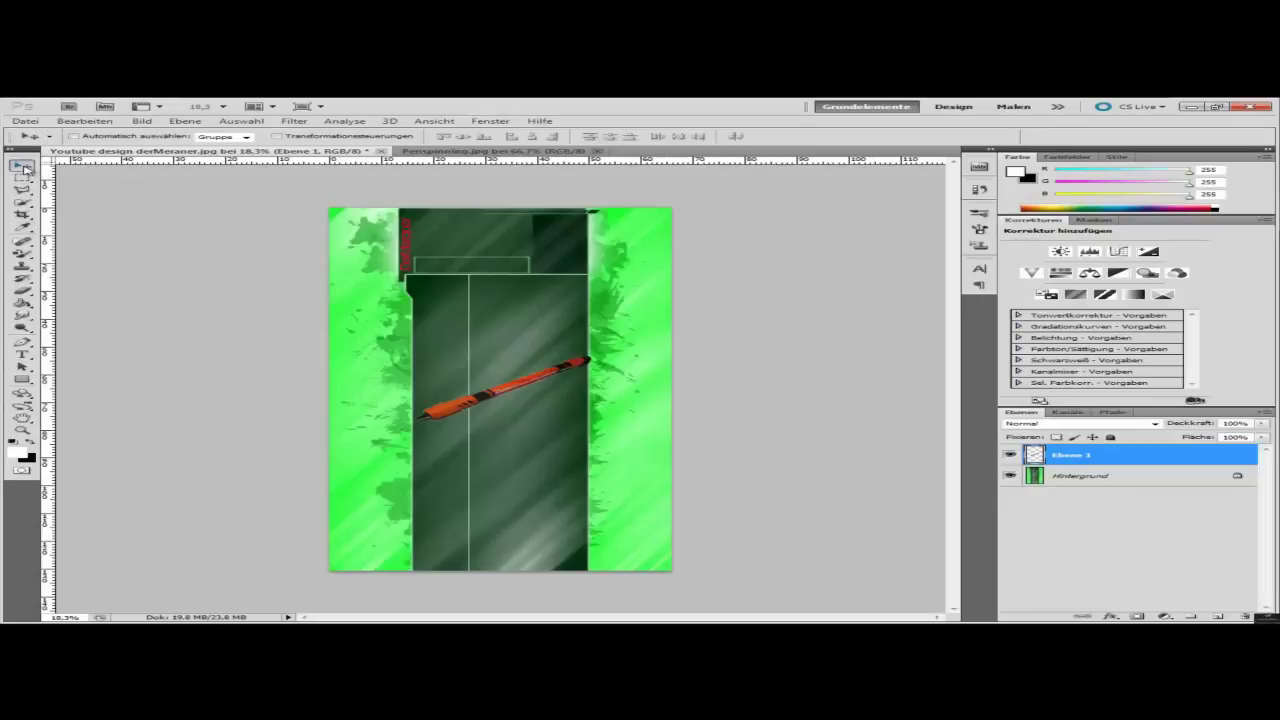
pyautogui.moveTo(527, 385)
pyautogui.mouseDown()
pyautogui.moveTo(540, 246)
pyautogui.moveTo(552, 238)
pyautogui.mouseUp()
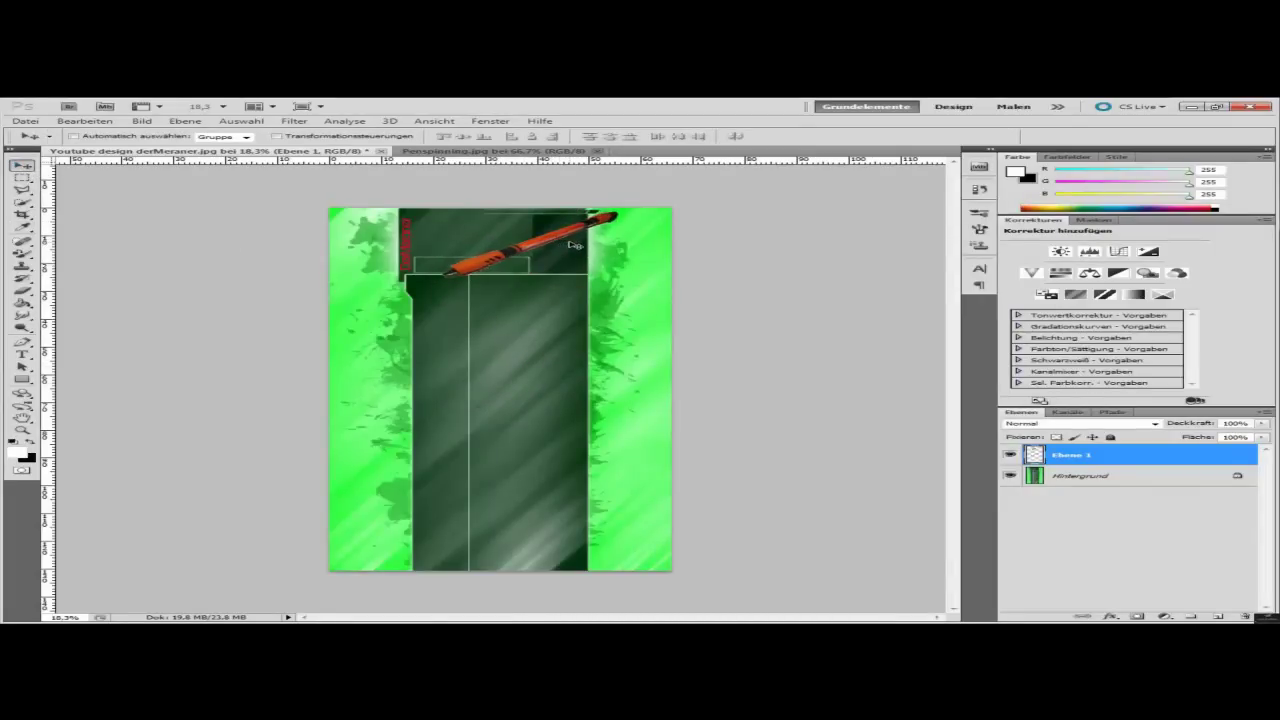
pyautogui.scroll(2, 577, 245)
pyautogui.scroll(2, 577, 245)
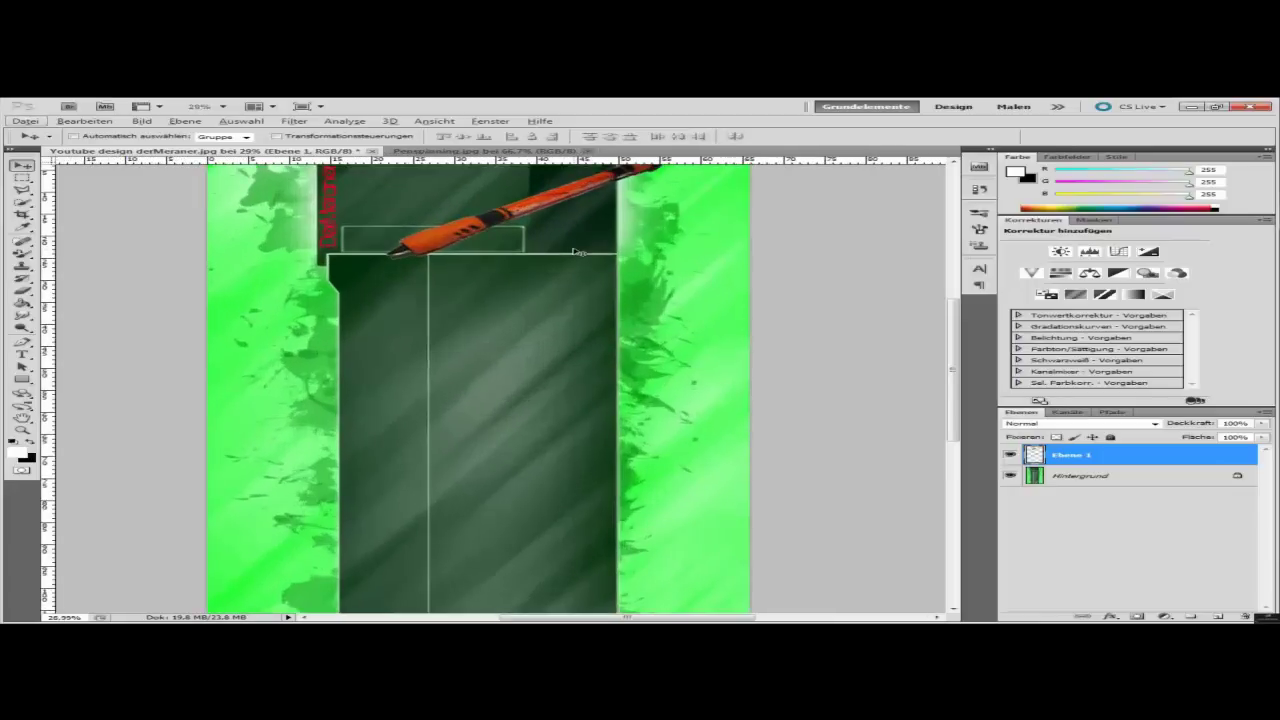
pyautogui.scroll(1, 541, 294)
pyautogui.scroll(1, 531, 340)
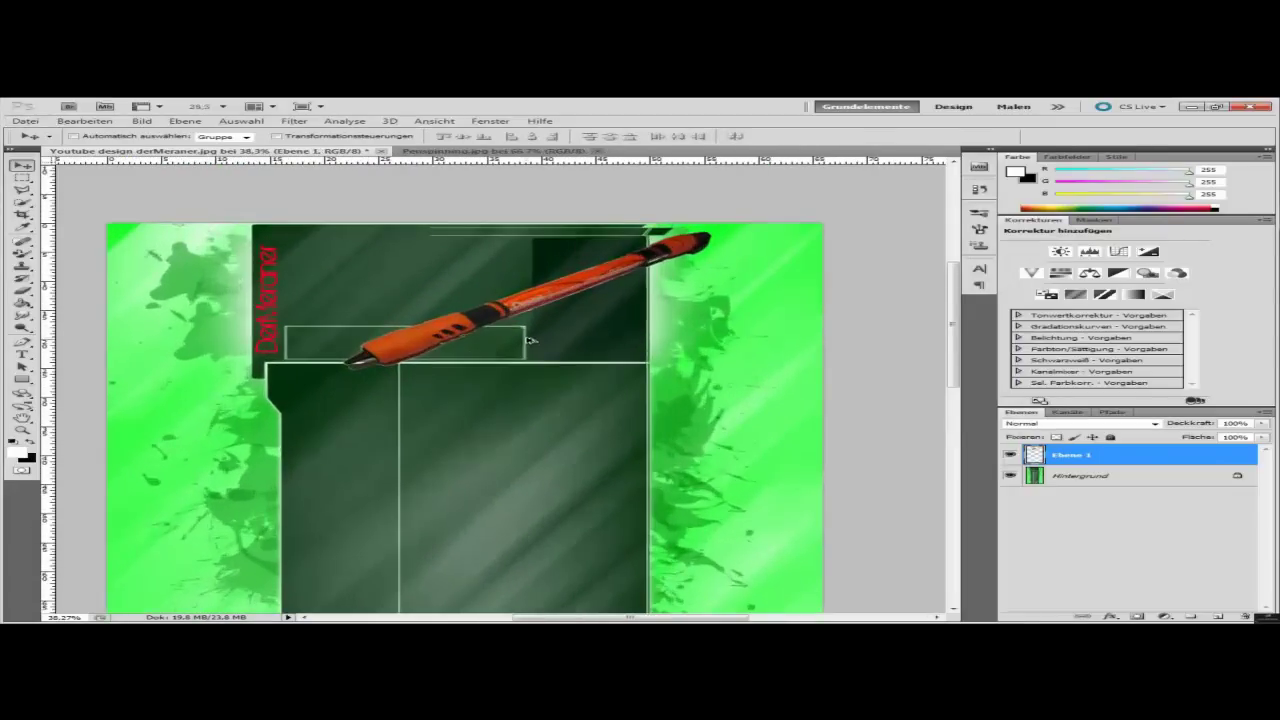
pyautogui.scroll(2, 530, 340)
pyautogui.scroll(1, 526, 330)
pyautogui.scroll(1, 526, 330)
pyautogui.scroll(1, 700, 370)
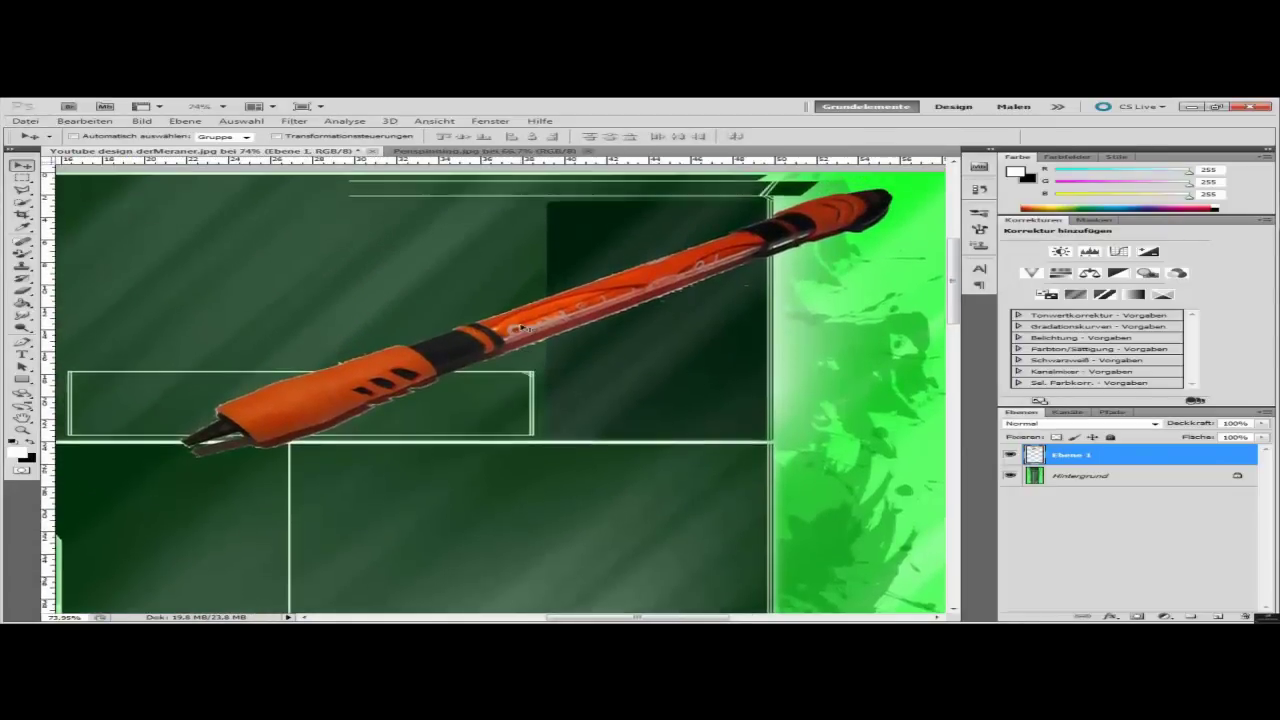
pyautogui.scroll(1, 900, 410)
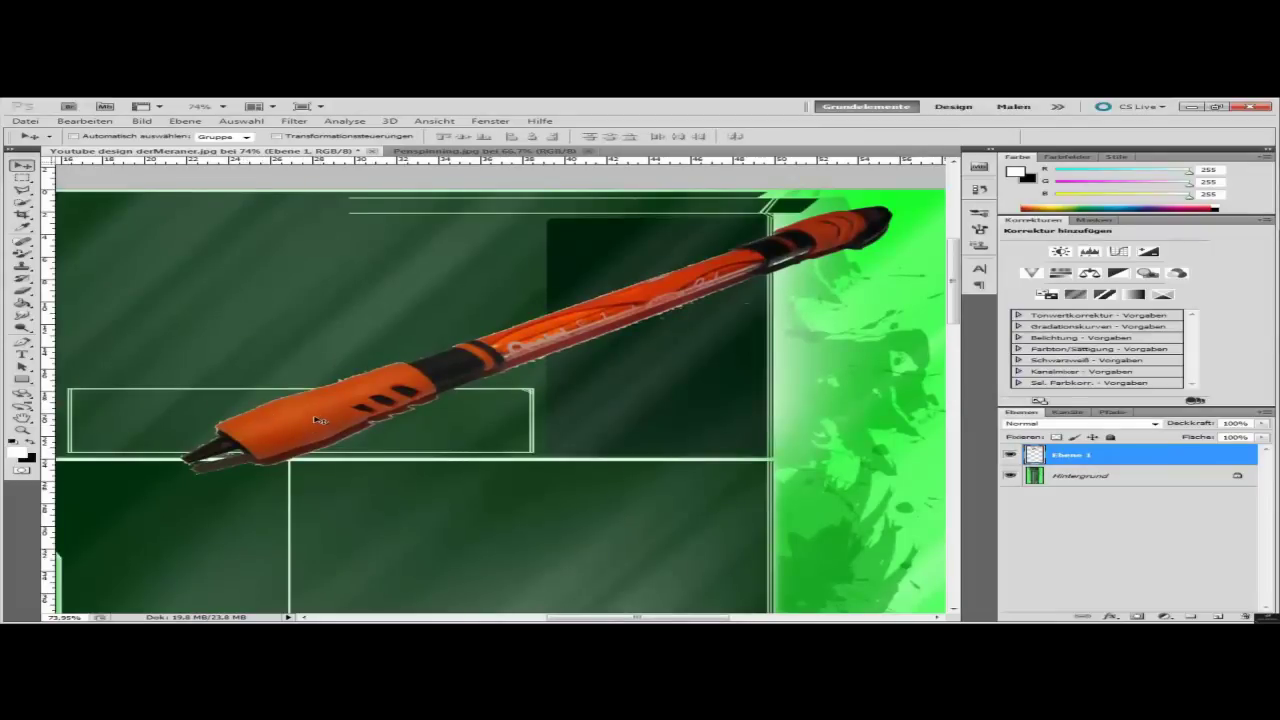
# Scale the pen down to about 24.66% and move it into the dark panel
pyautogui.hotkey('ctrl', 't')
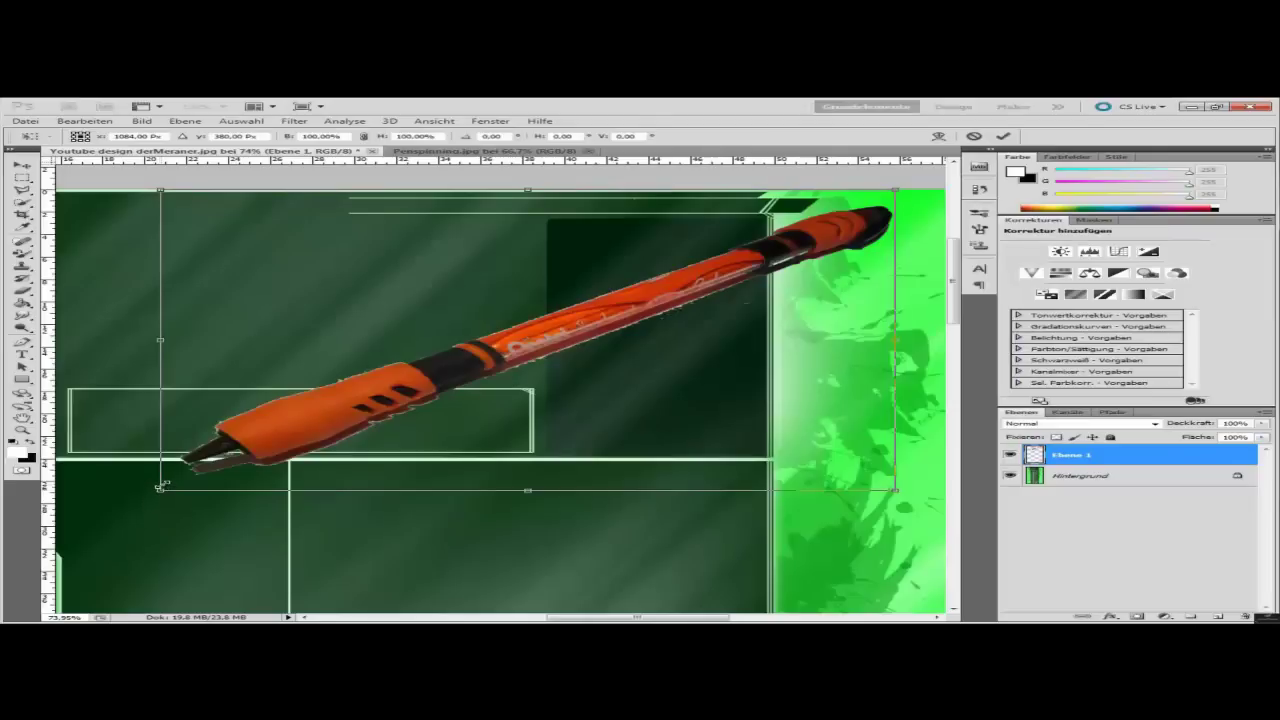
pyautogui.moveTo(162, 486); pyautogui.dragTo(712, 318)
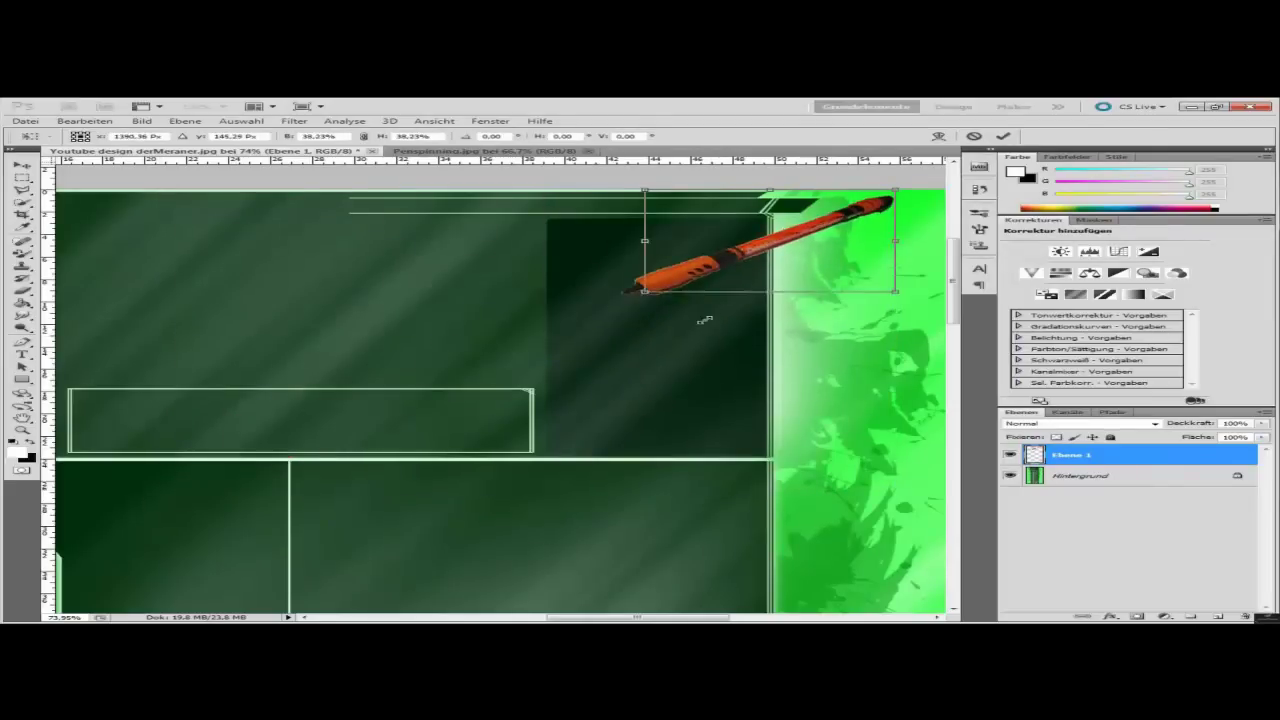
pyautogui.moveTo(759, 256); pyautogui.dragTo(640, 345)
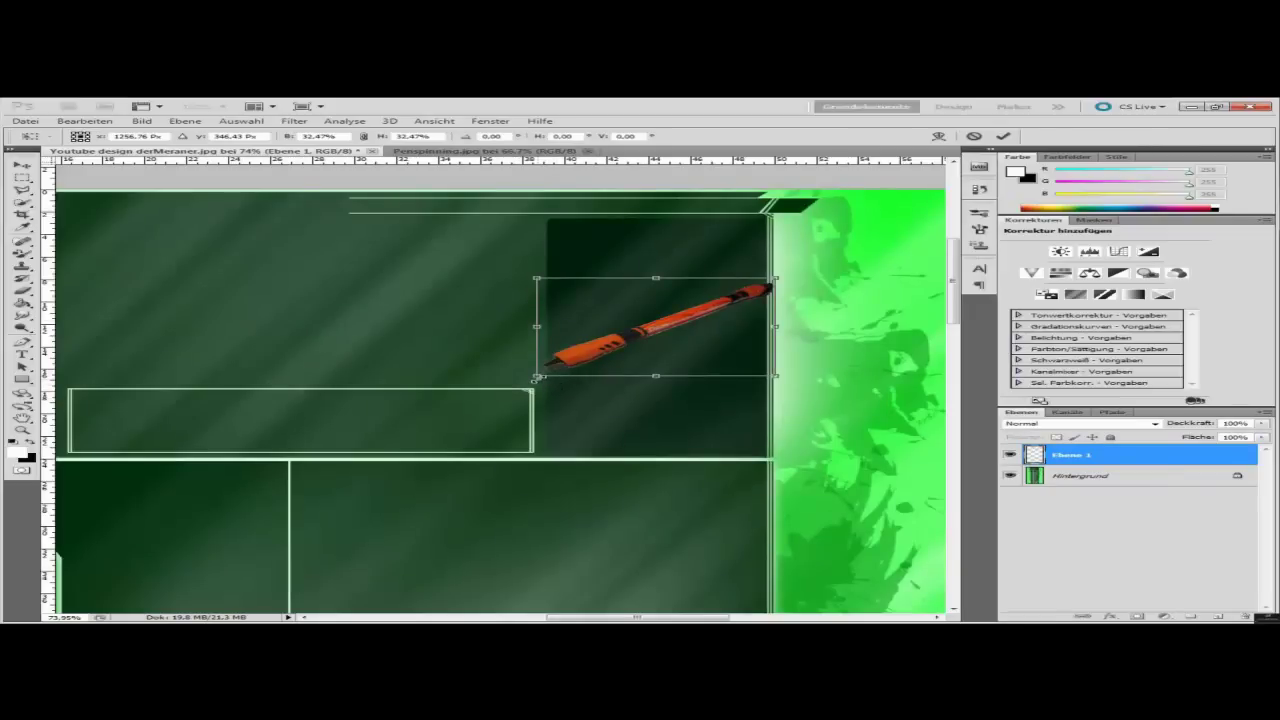
pyautogui.moveTo(536, 376); pyautogui.dragTo(631, 363)
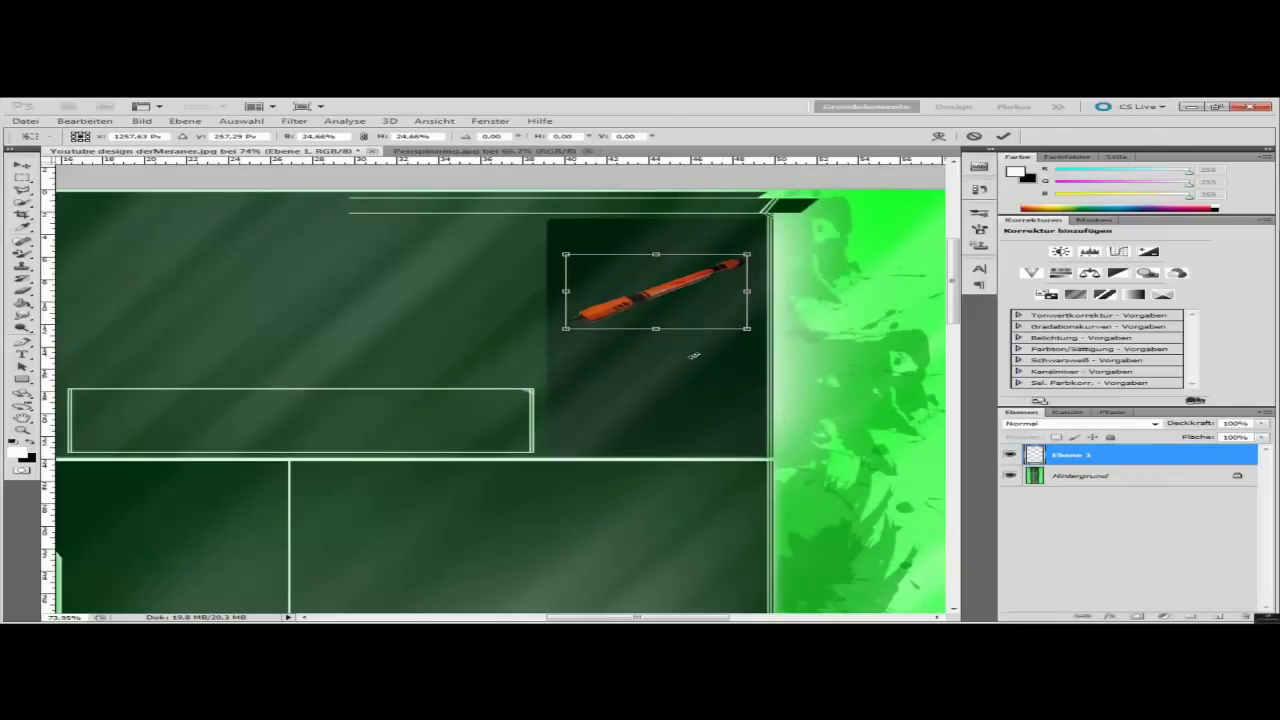
# Flip the pen horizontally, rotate it about 23°, and commit the transform
pyautogui.rightClick(696, 312)
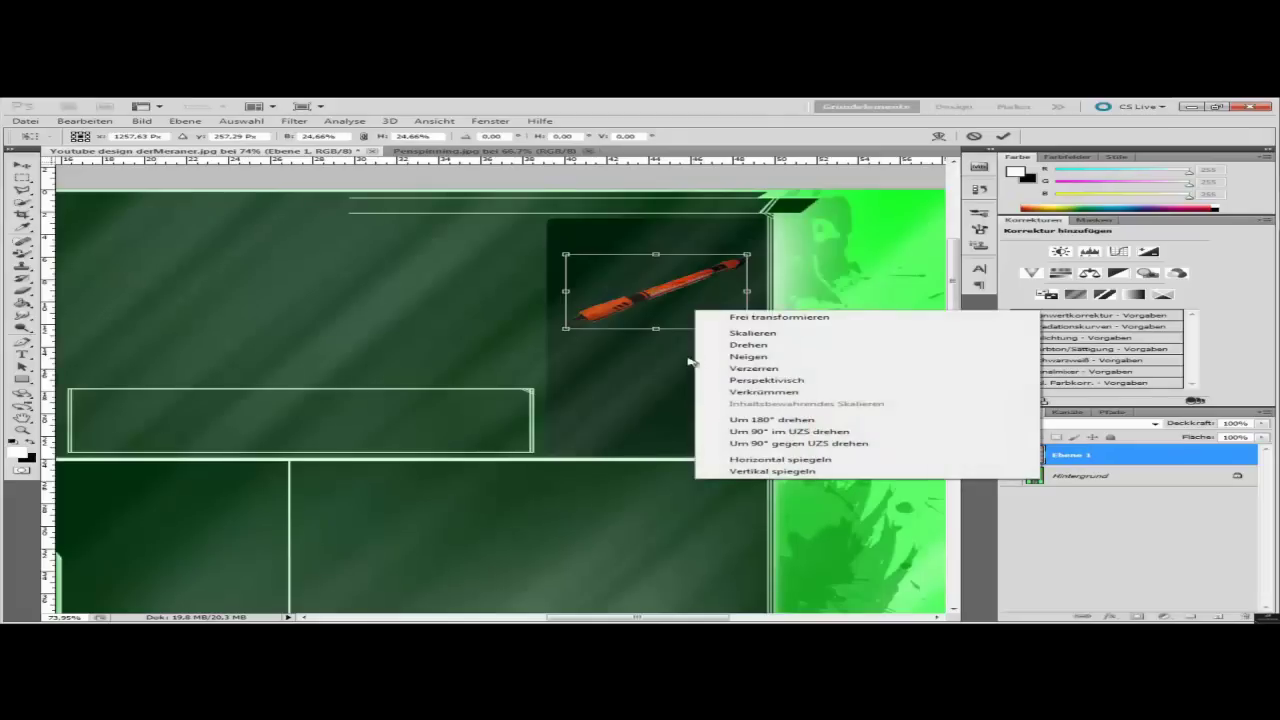
pyautogui.click(769, 460)
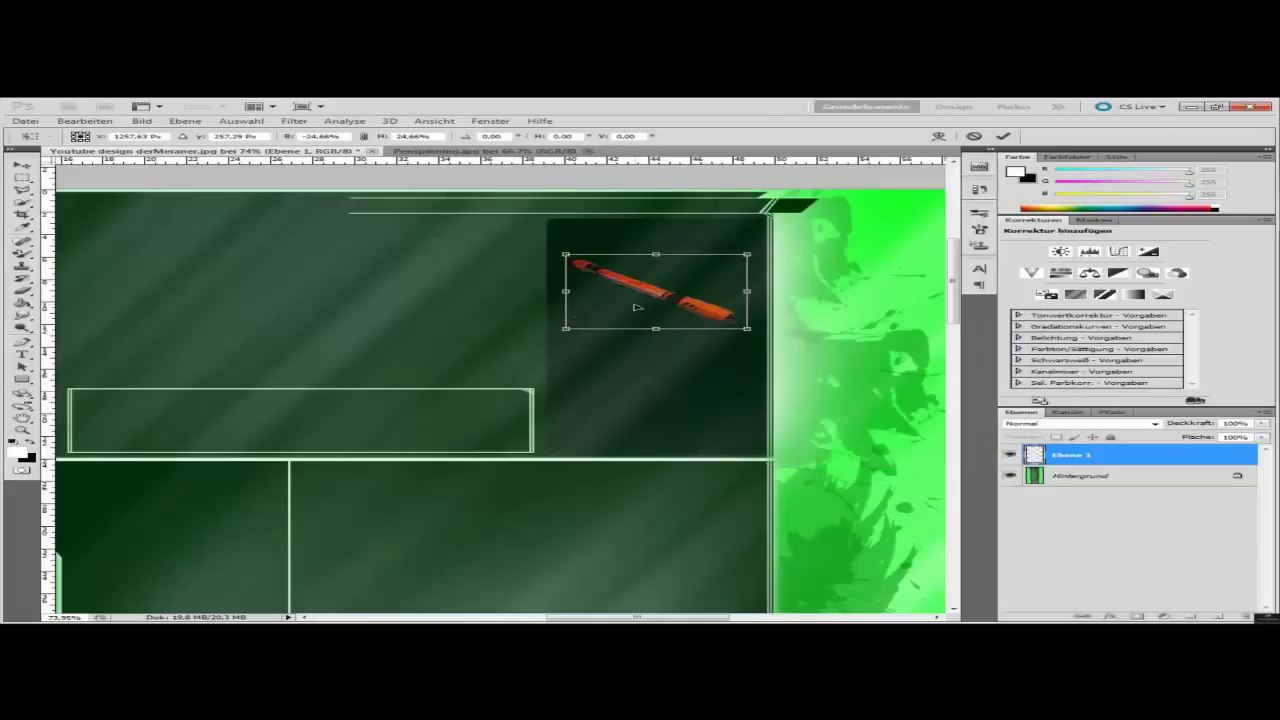
pyautogui.rightClick(637, 307)
pyautogui.click(491, 416)
pyautogui.moveTo(764, 348); pyautogui.dragTo(730, 367)
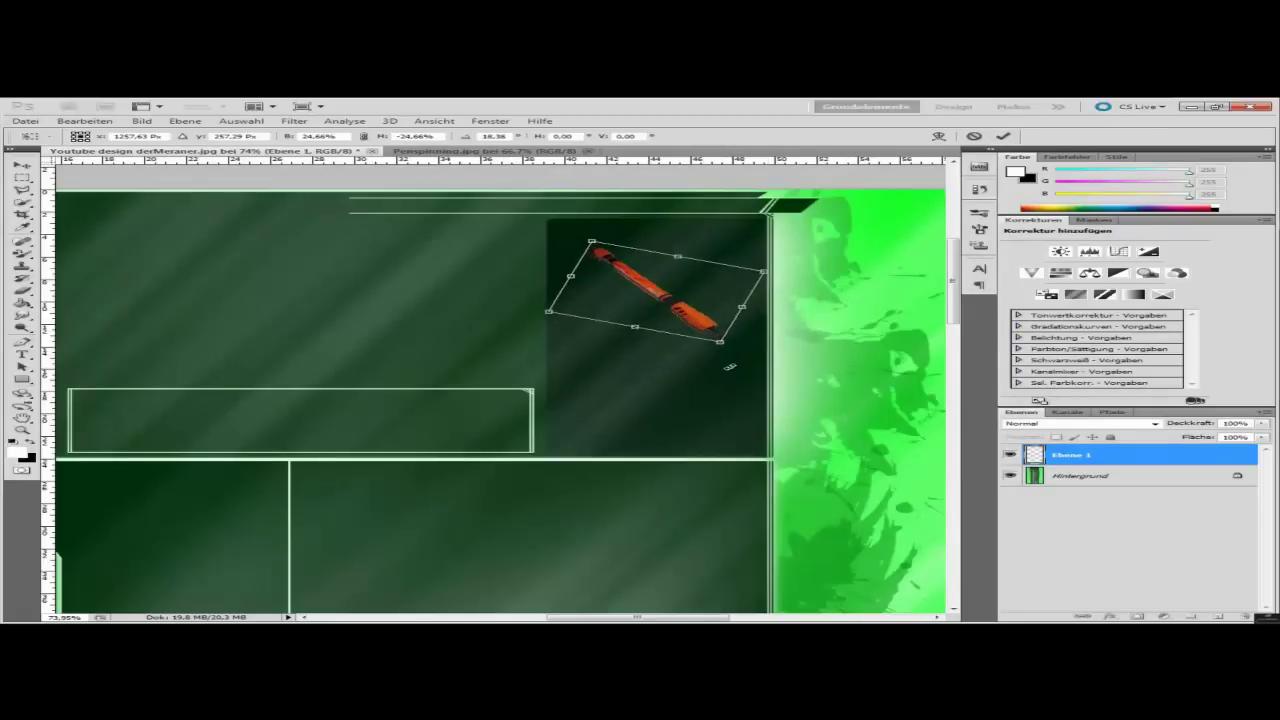
pyautogui.moveTo(730, 367); pyautogui.dragTo(730, 384)
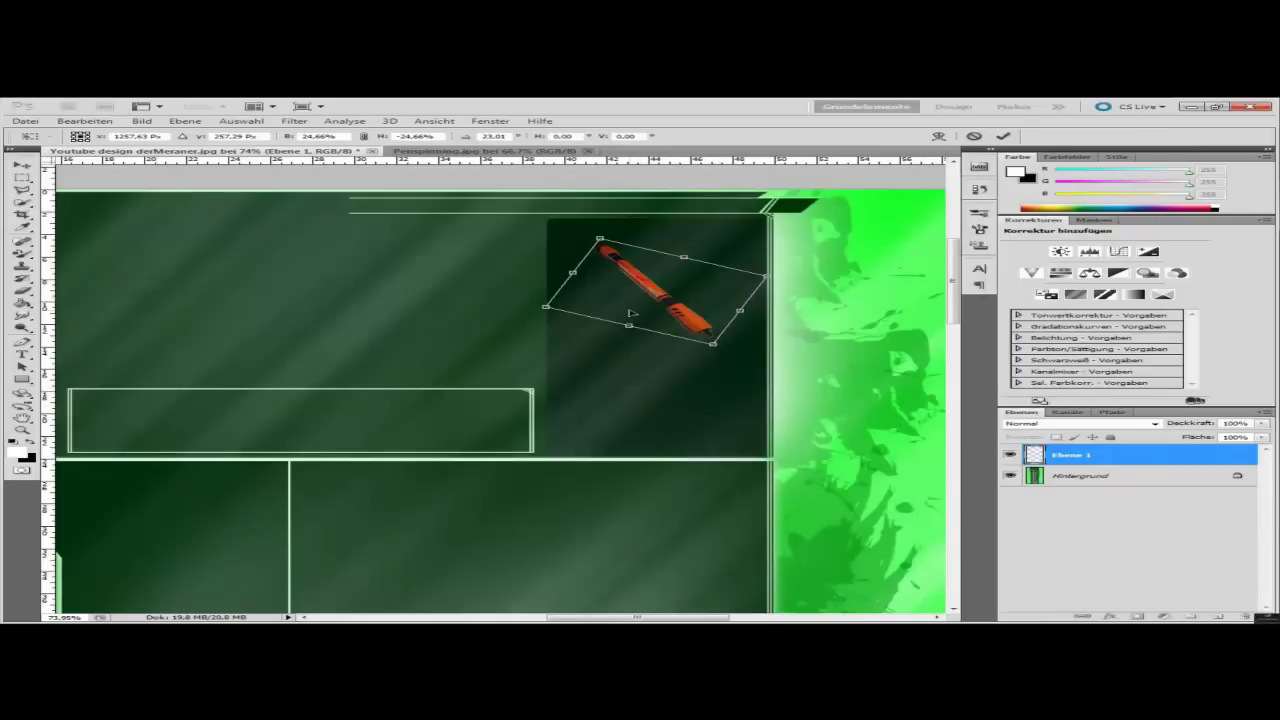
pyautogui.press('Return')
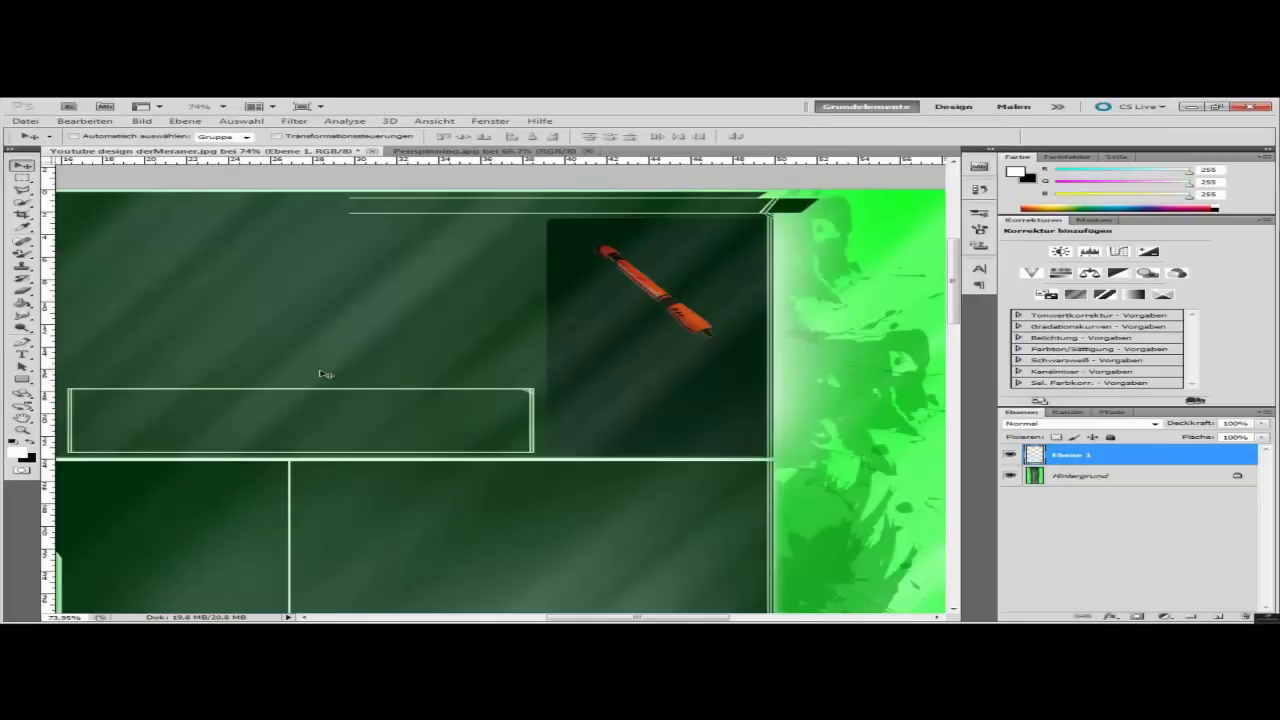
# Close the Penspinning.jpg pen image document
pyautogui.scroll(-2, 320, 378)
pyautogui.scroll(-2, 314, 385)
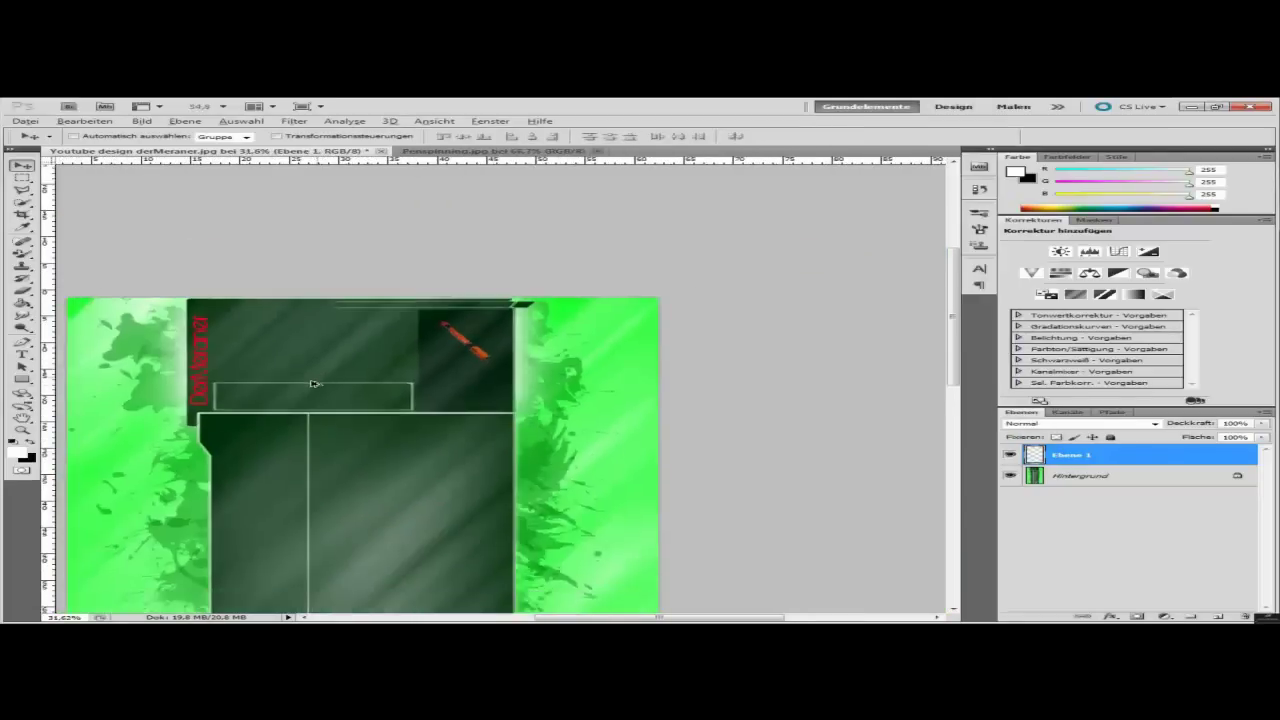
pyautogui.scroll(-2, 307, 393)
pyautogui.scroll(-2, 307, 393)
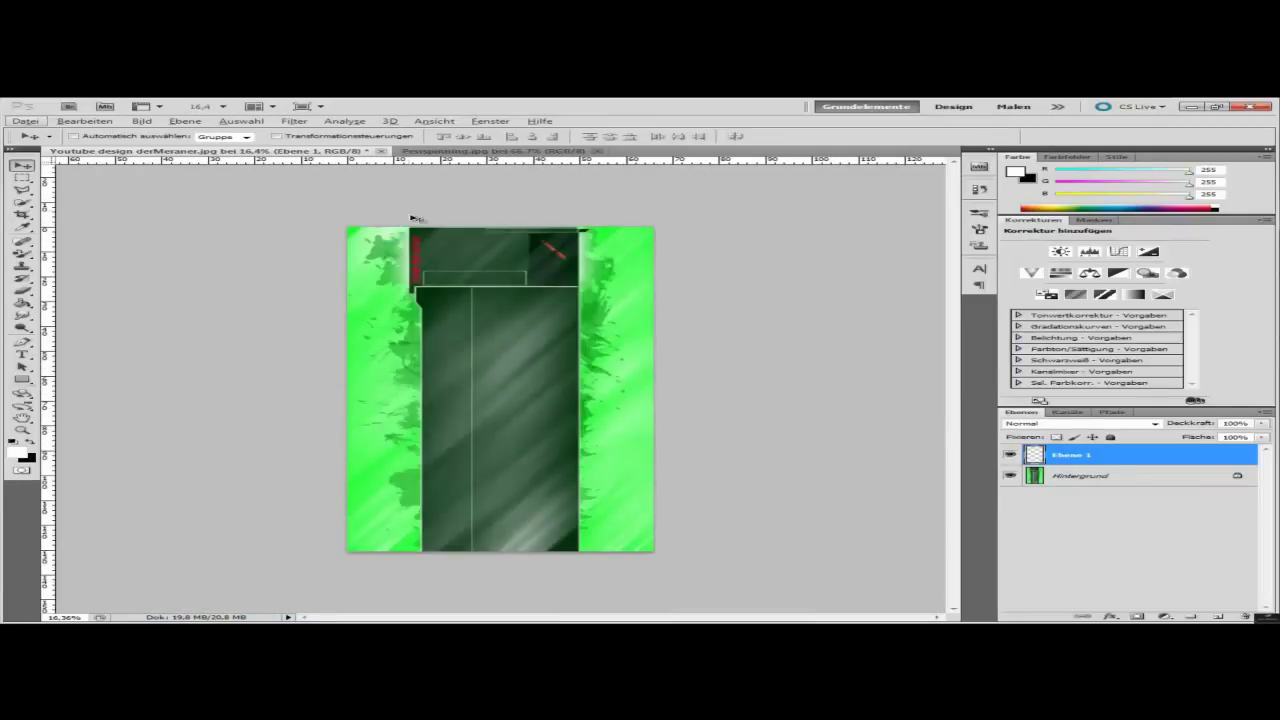
pyautogui.click(607, 150)
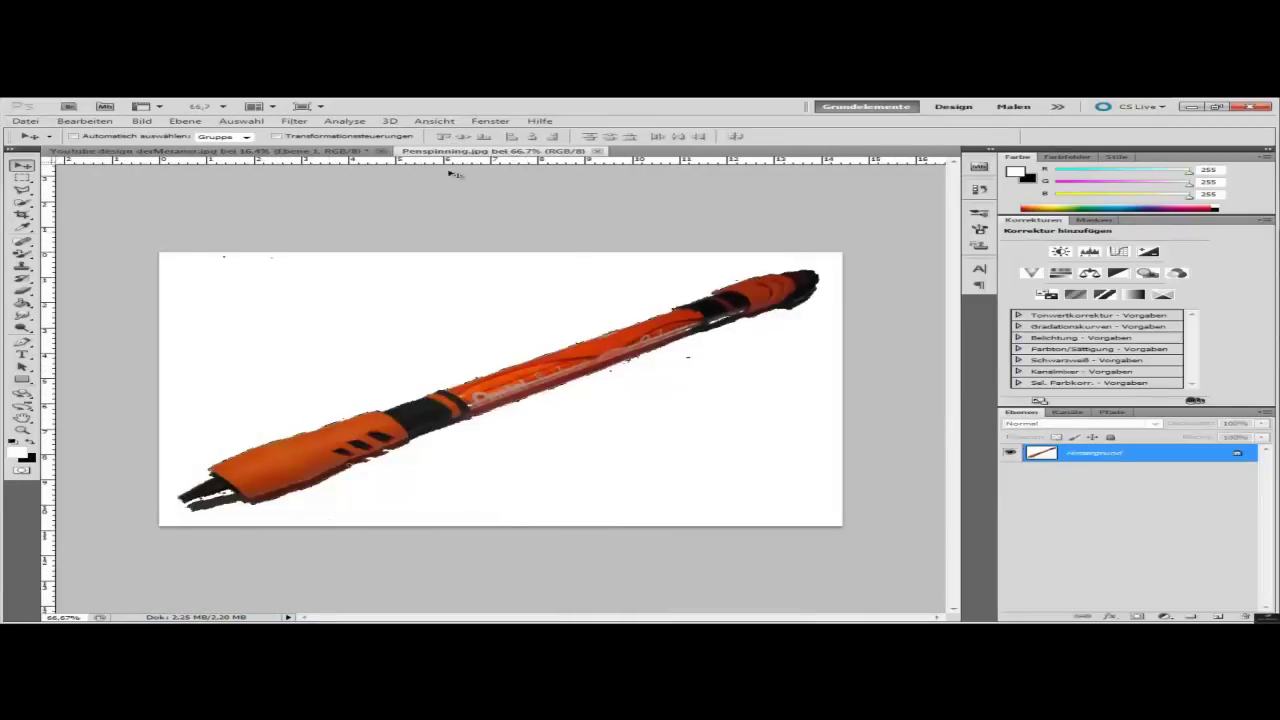
pyautogui.click(597, 150)
# Open logo-headshot-original from the Bilder library with Ctrl+O
pyautogui.hotkey('ctrl', 'o')
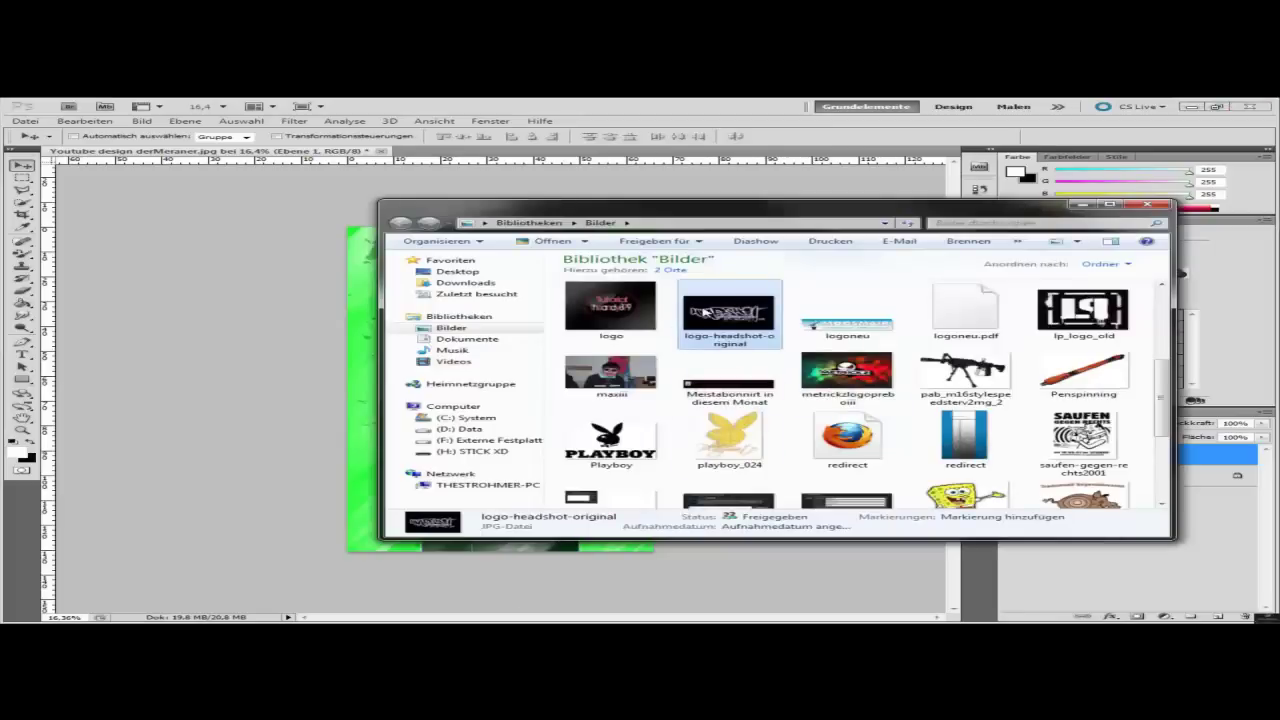
pyautogui.rightClick(706, 313)
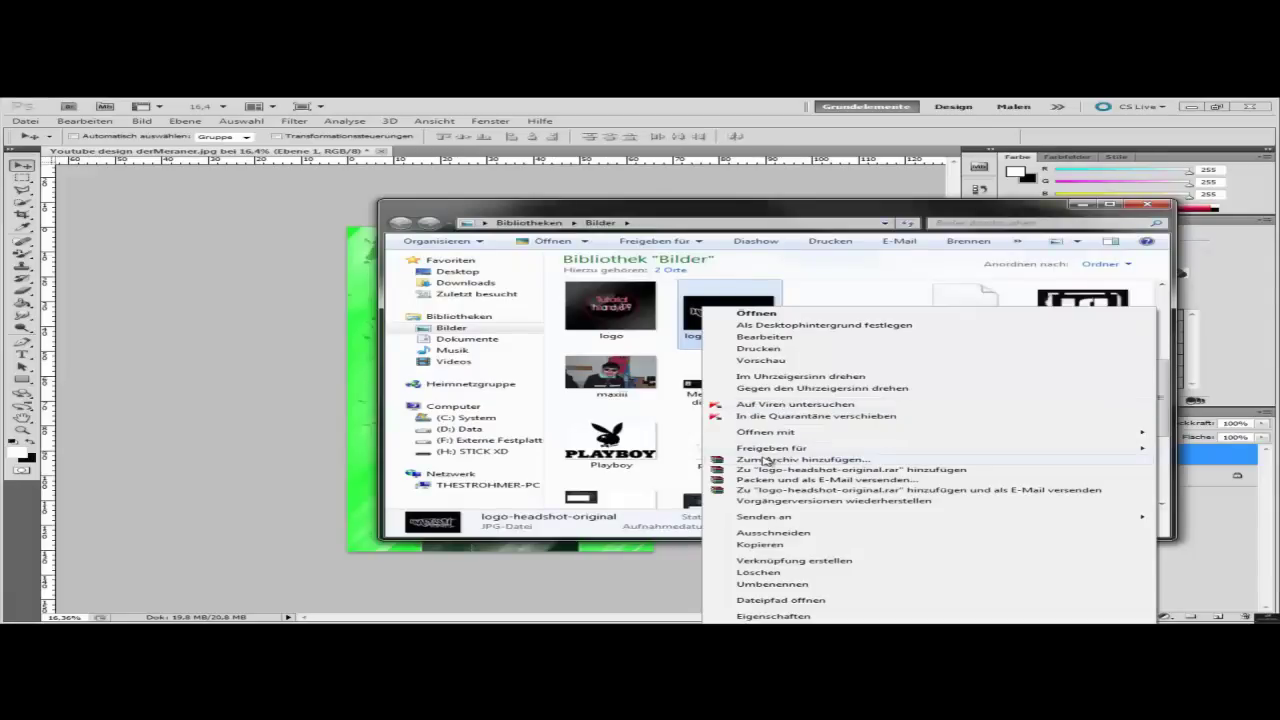
pyautogui.click(595, 441)
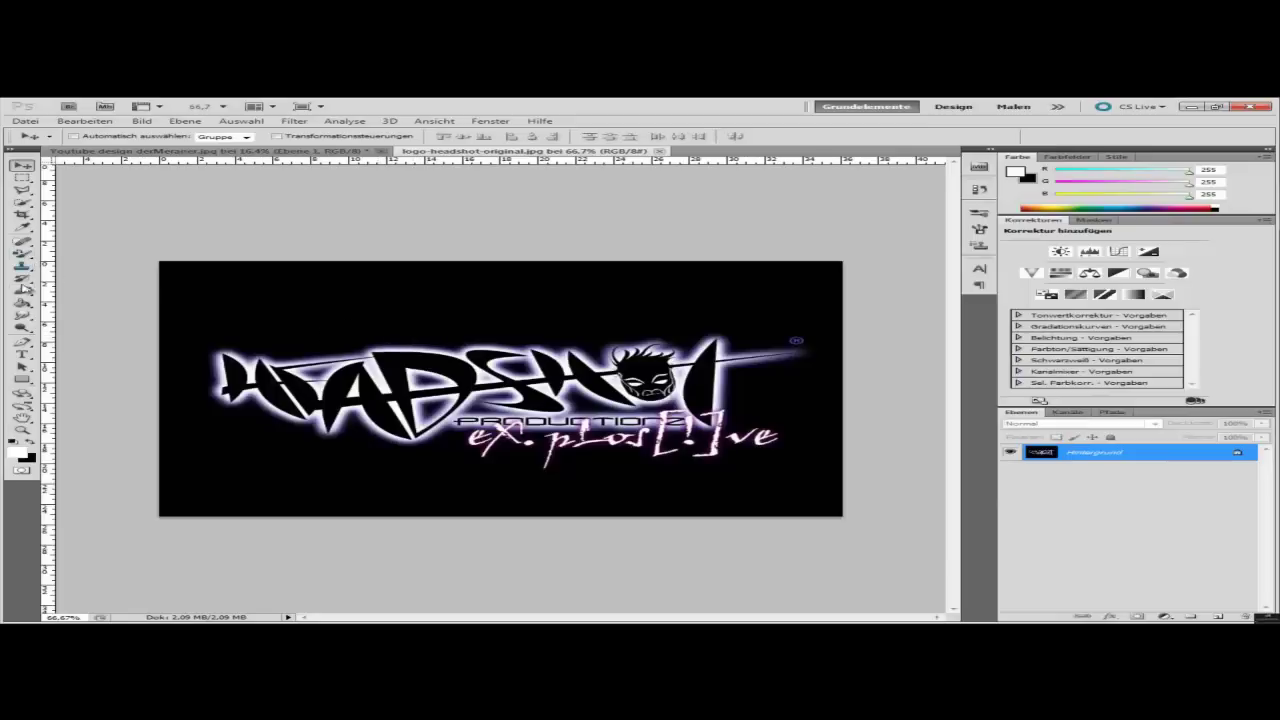
# Colour-range select the logo's black background, then invert so only the Headshot logo is selected
pyautogui.click(21, 229)
pyautogui.click(229, 310)
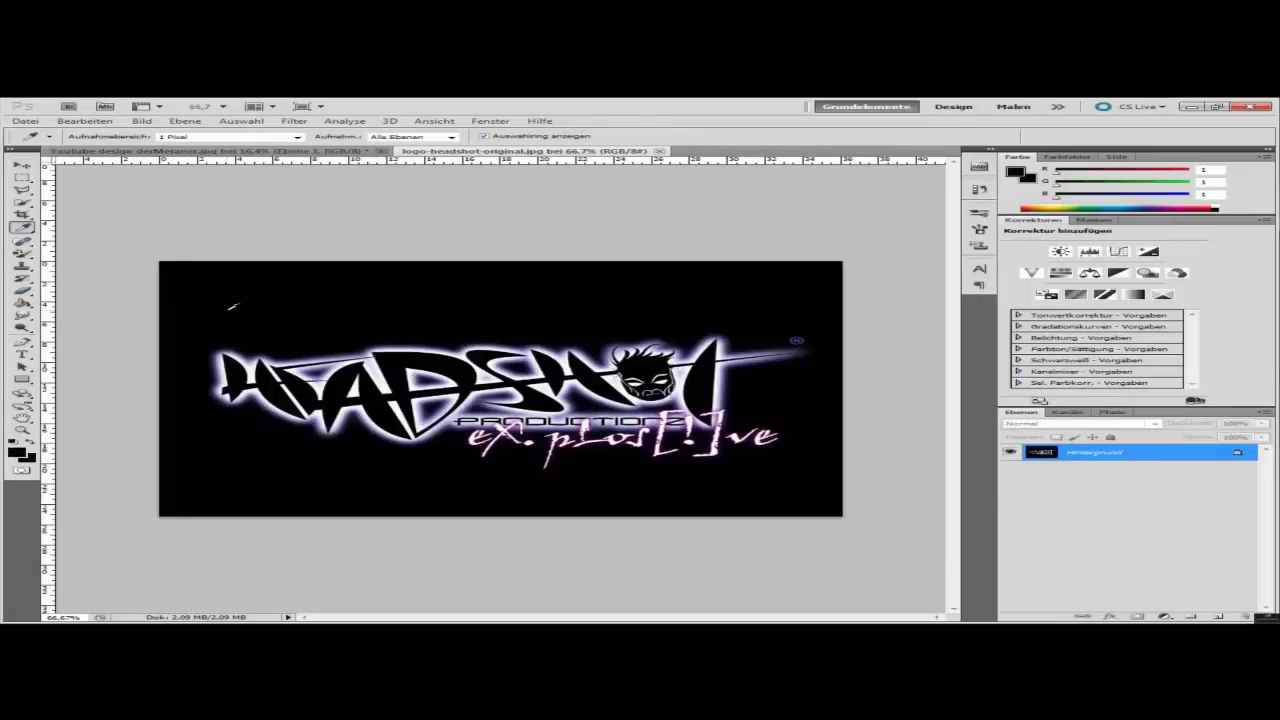
pyautogui.click(242, 121)
pyautogui.click(270, 209)
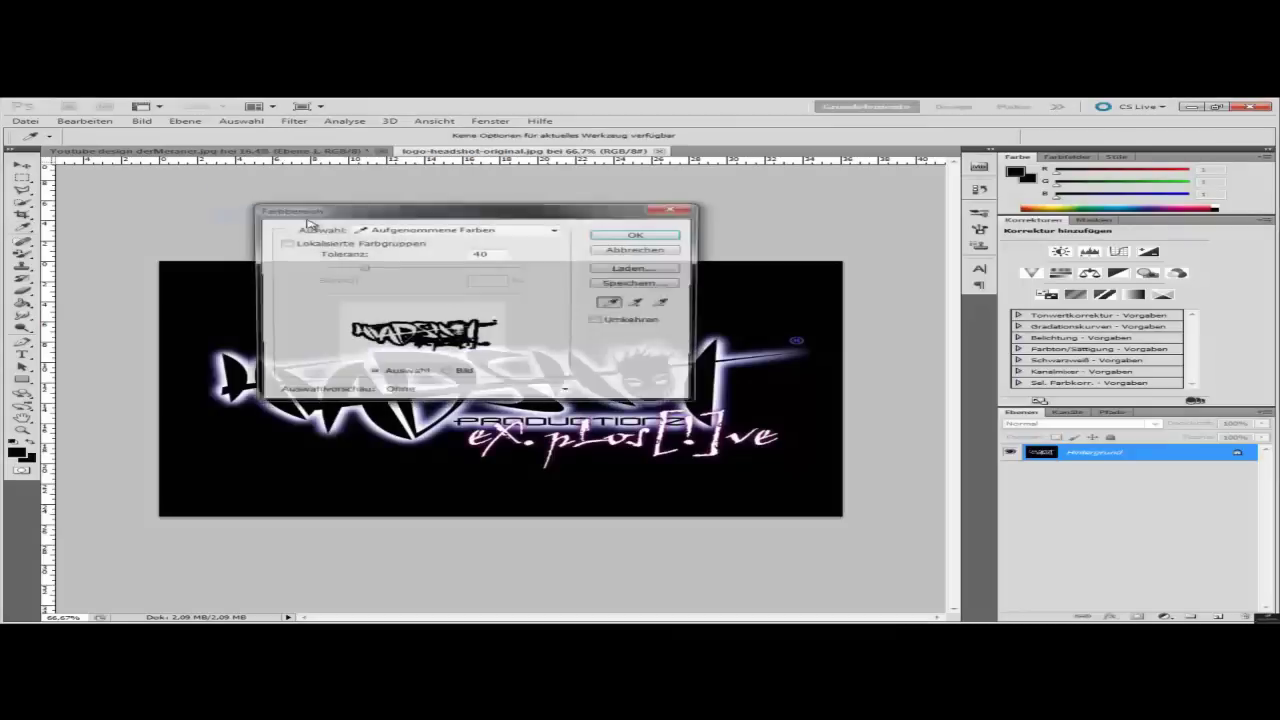
pyautogui.click(662, 238)
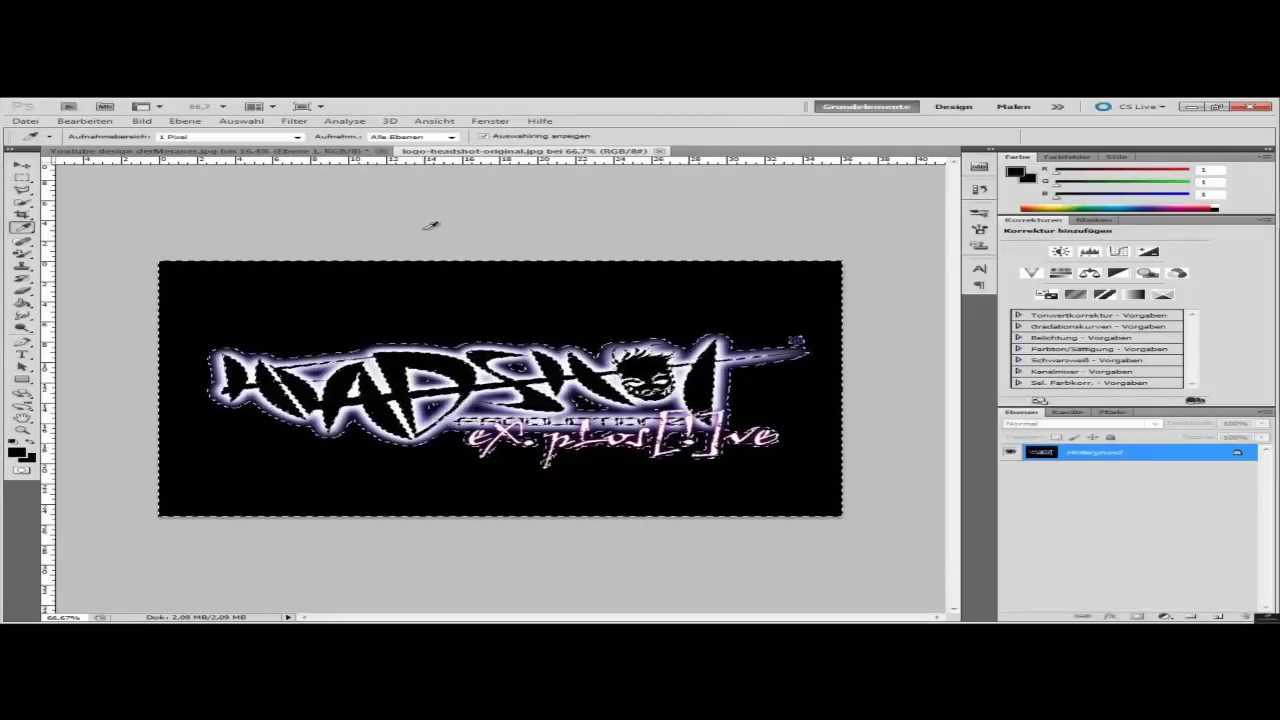
pyautogui.click(242, 121)
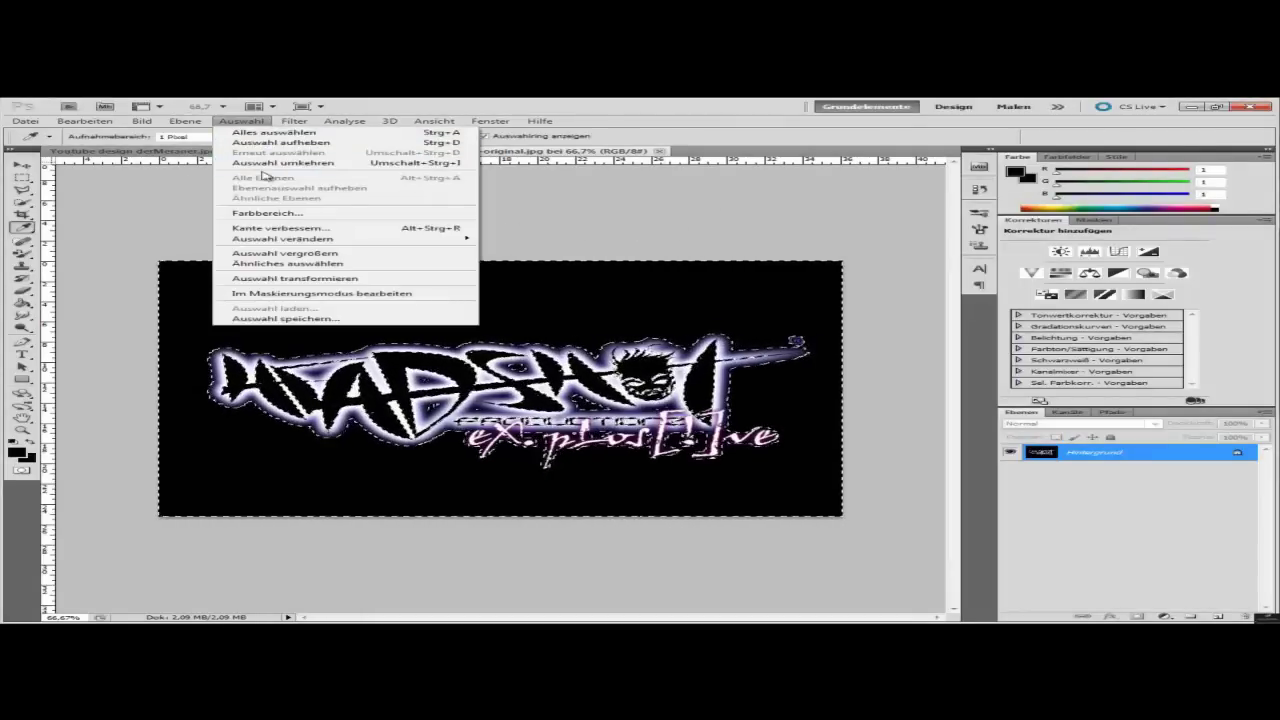
pyautogui.click(272, 162)
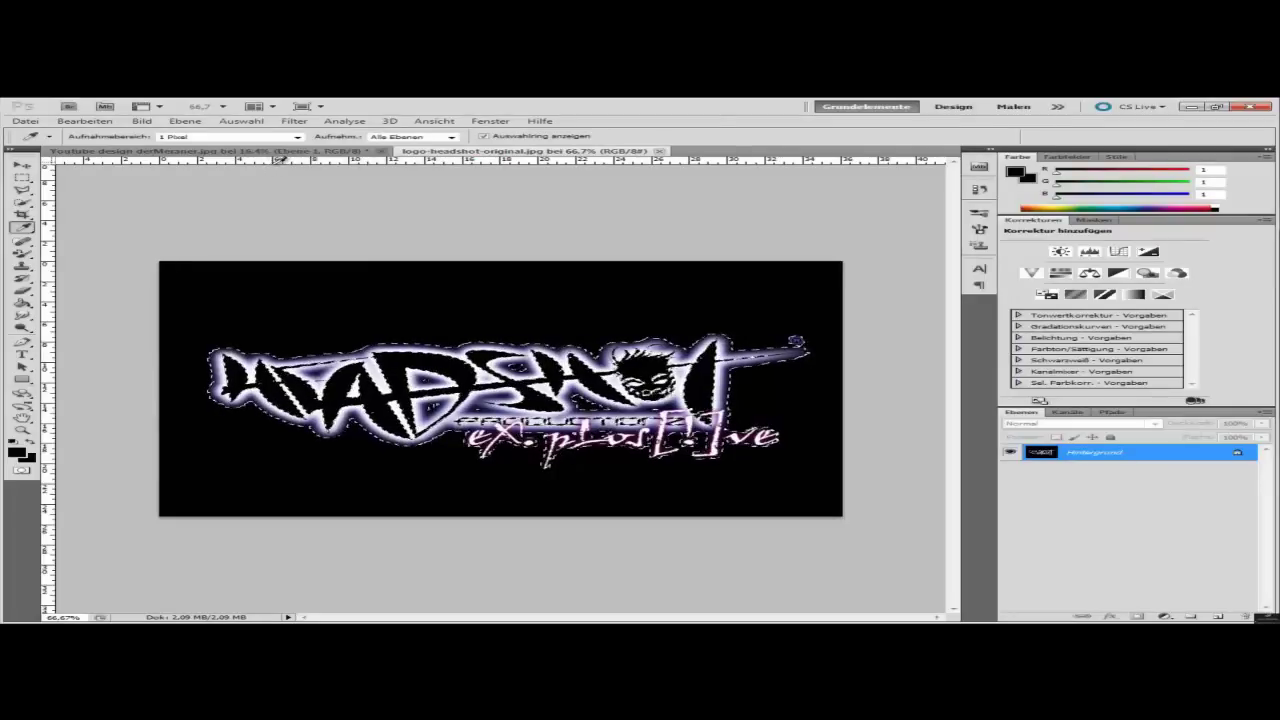
# Paste the Headshot logo into the green banner as Ebene 2 and move it upward
pyautogui.click(265, 151)
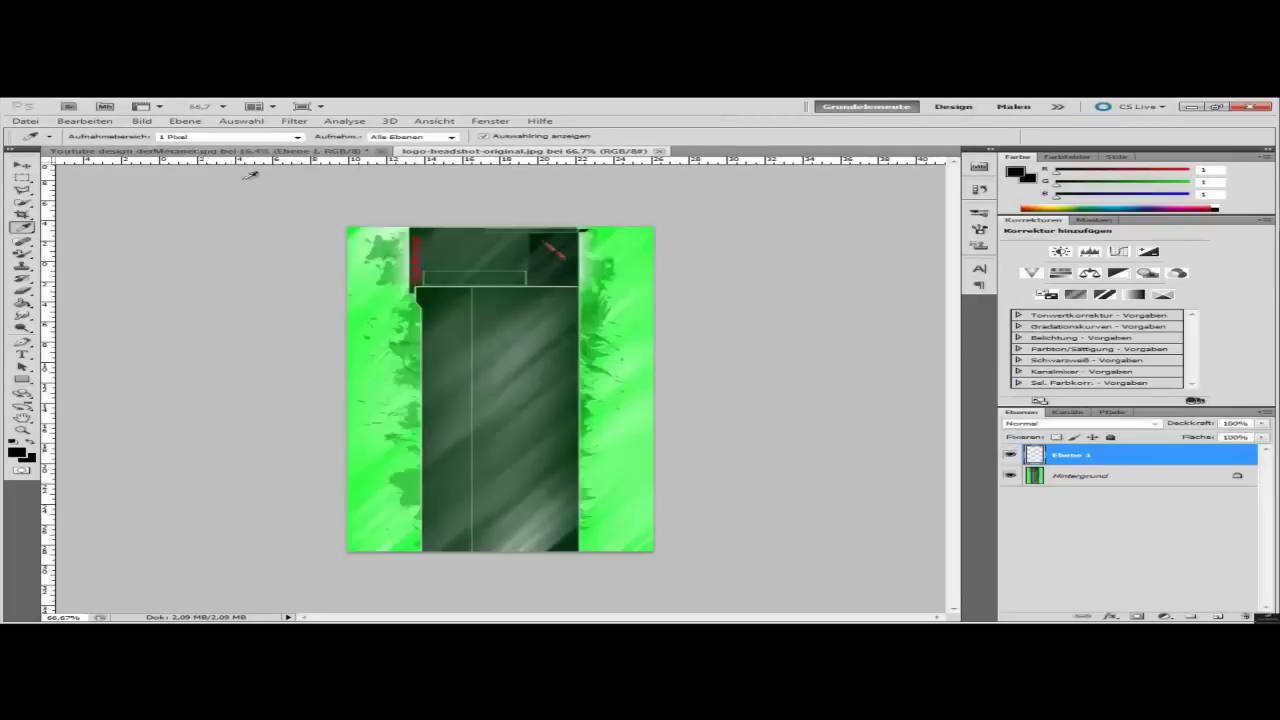
pyautogui.hotkey('ctrl', 'v')
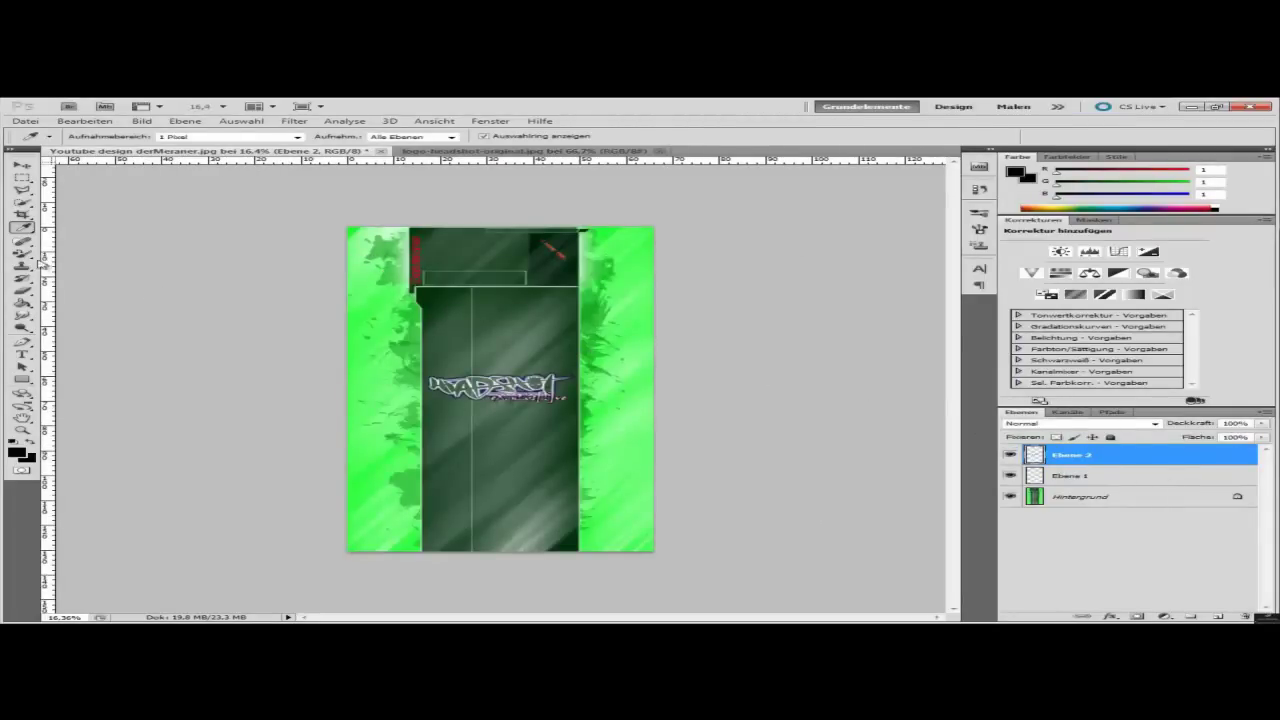
pyautogui.click(22, 166)
pyautogui.moveTo(452, 385); pyautogui.dragTo(450, 364)
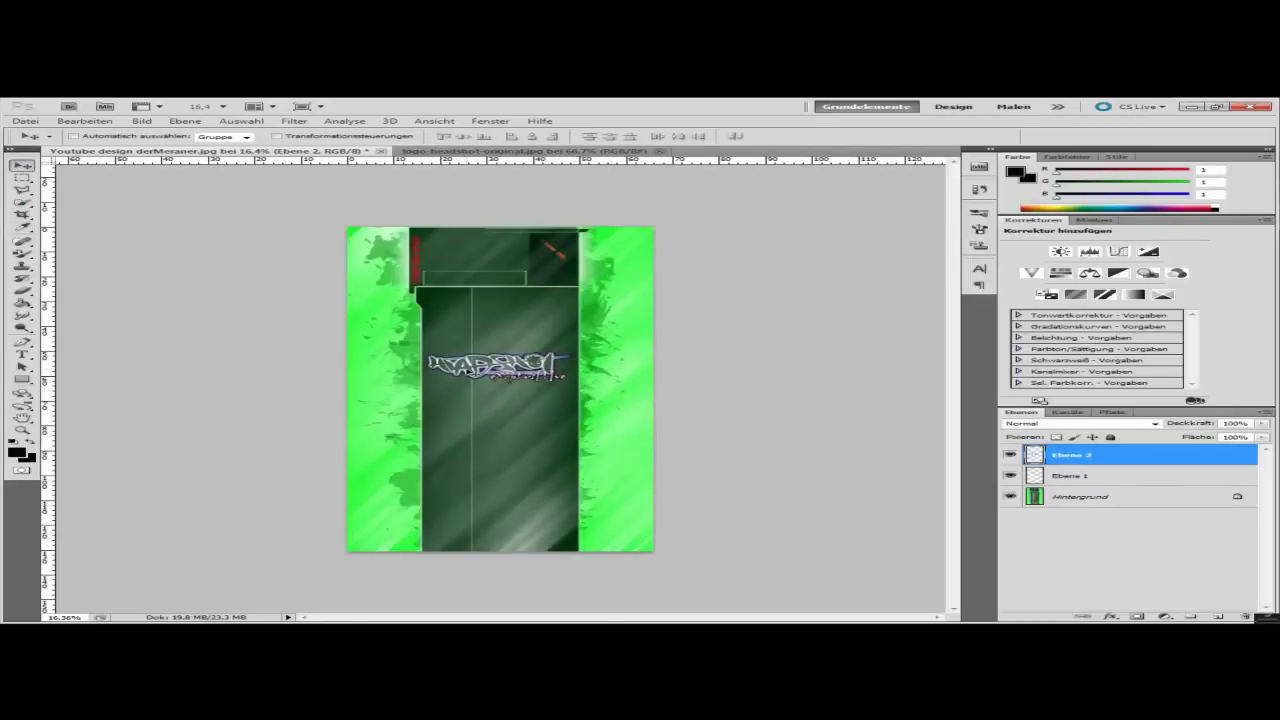
pyautogui.scroll(5, 462, 360)
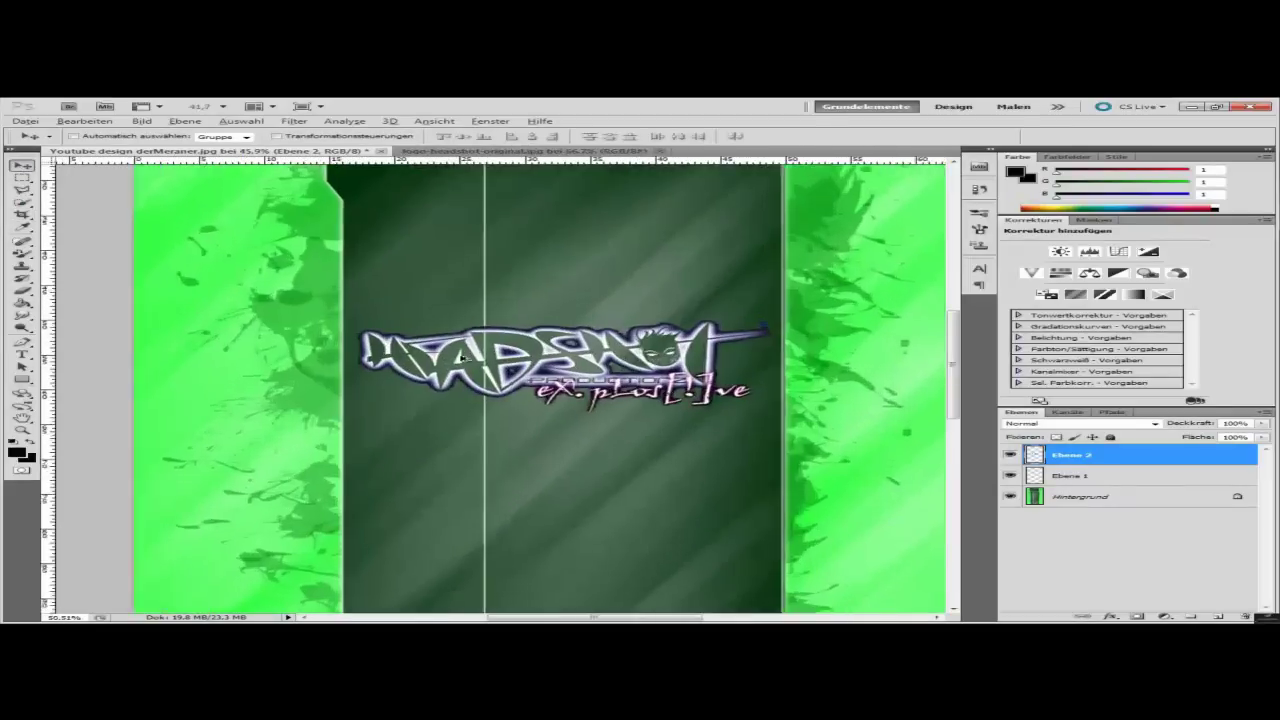
pyautogui.scroll(1, 462, 358)
pyautogui.moveTo(538, 363); pyautogui.dragTo(540, 255)
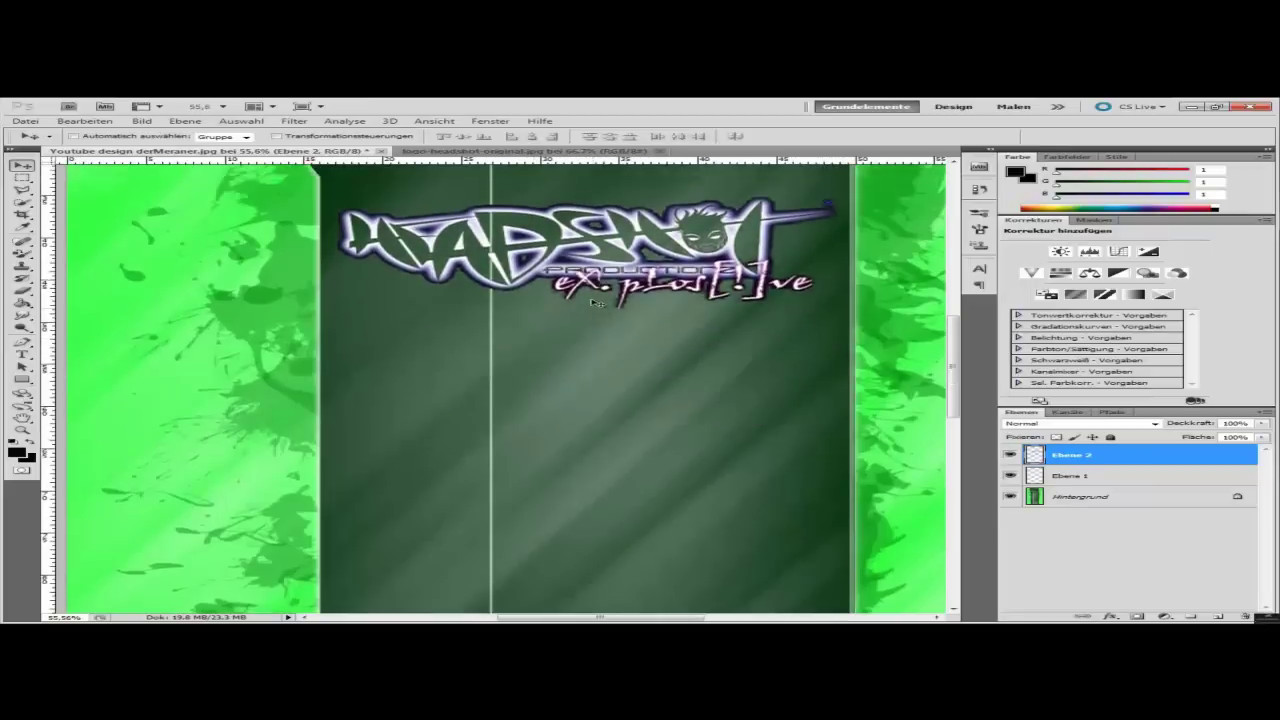
# Position the logo over the top panel box of the banner
pyautogui.scroll(5, 654, 367)
pyautogui.scroll(2, 655, 368)
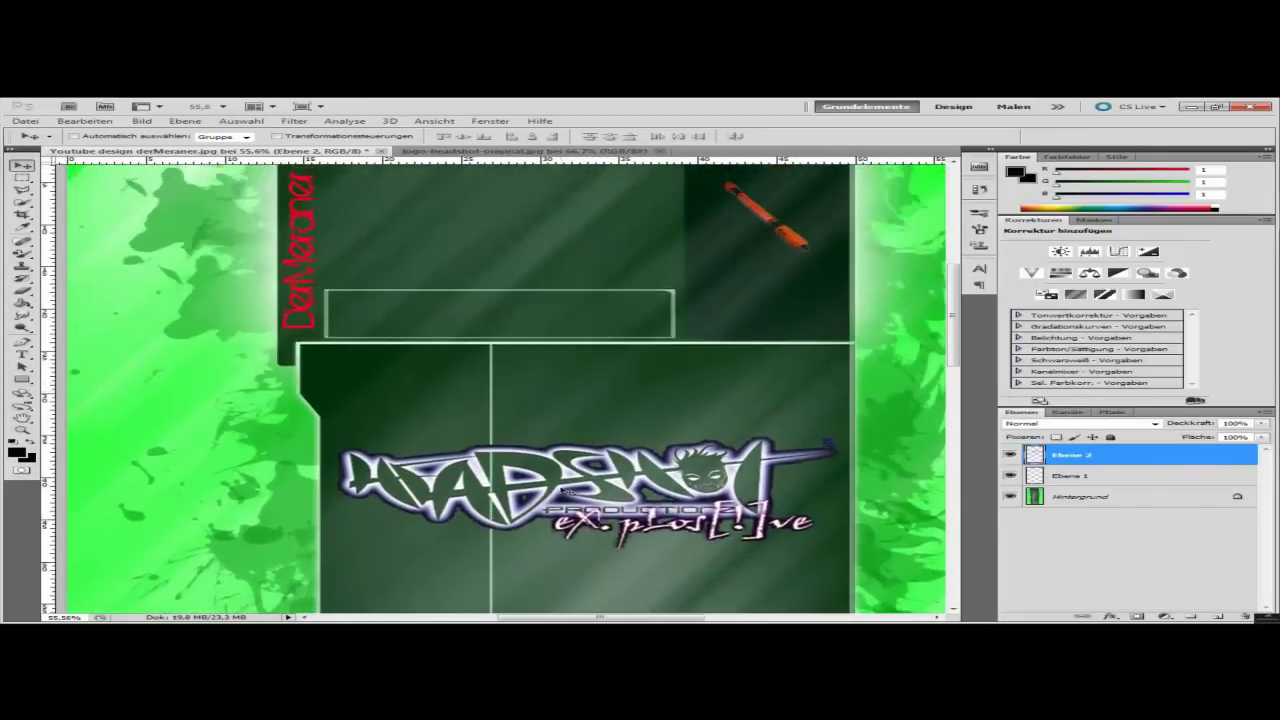
pyautogui.moveTo(568, 492); pyautogui.dragTo(583, 326)
pyautogui.scroll(1, 583, 326)
pyautogui.scroll(1, 583, 326)
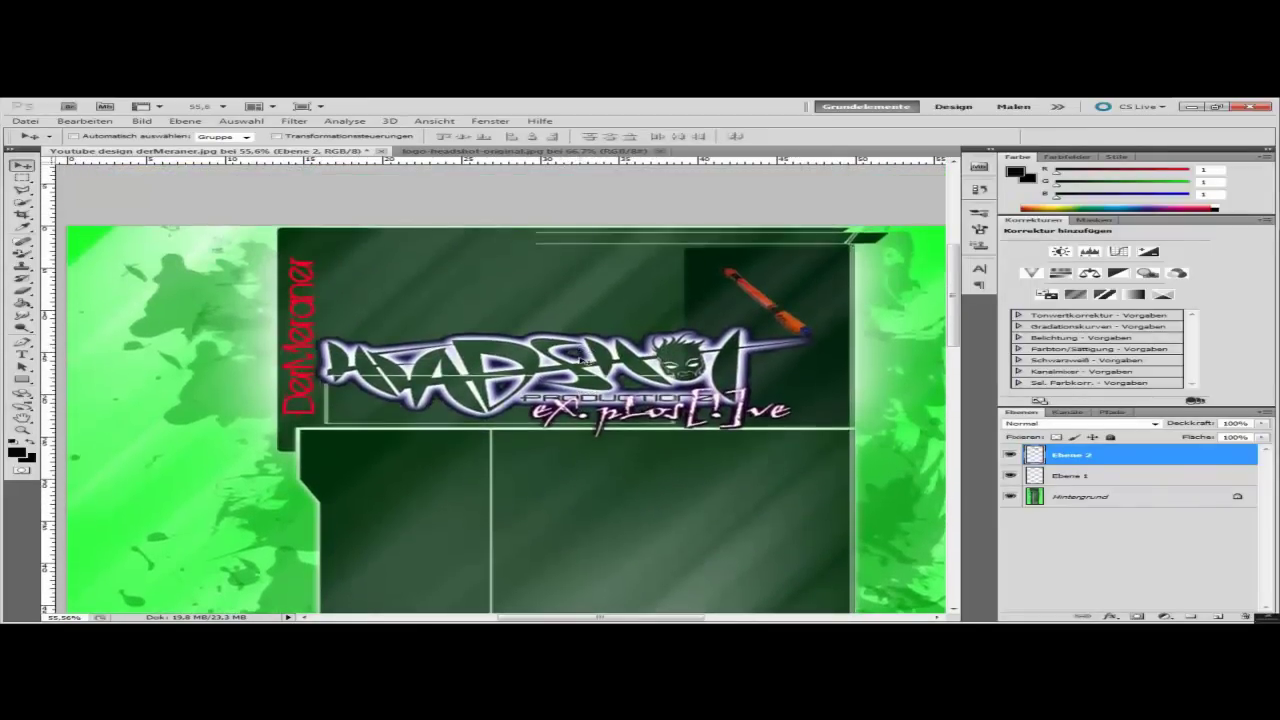
pyautogui.moveTo(577, 384)
pyautogui.mouseDown()
pyautogui.moveTo(543, 325)
pyautogui.moveTo(568, 346)
pyautogui.moveTo(600, 436)
pyautogui.moveTo(607, 414)
pyautogui.moveTo(745, 527)
pyautogui.moveTo(725, 527)
pyautogui.mouseUp()
pyautogui.scroll(-1, 600, 436)
pyautogui.scroll(-1, 700, 522)
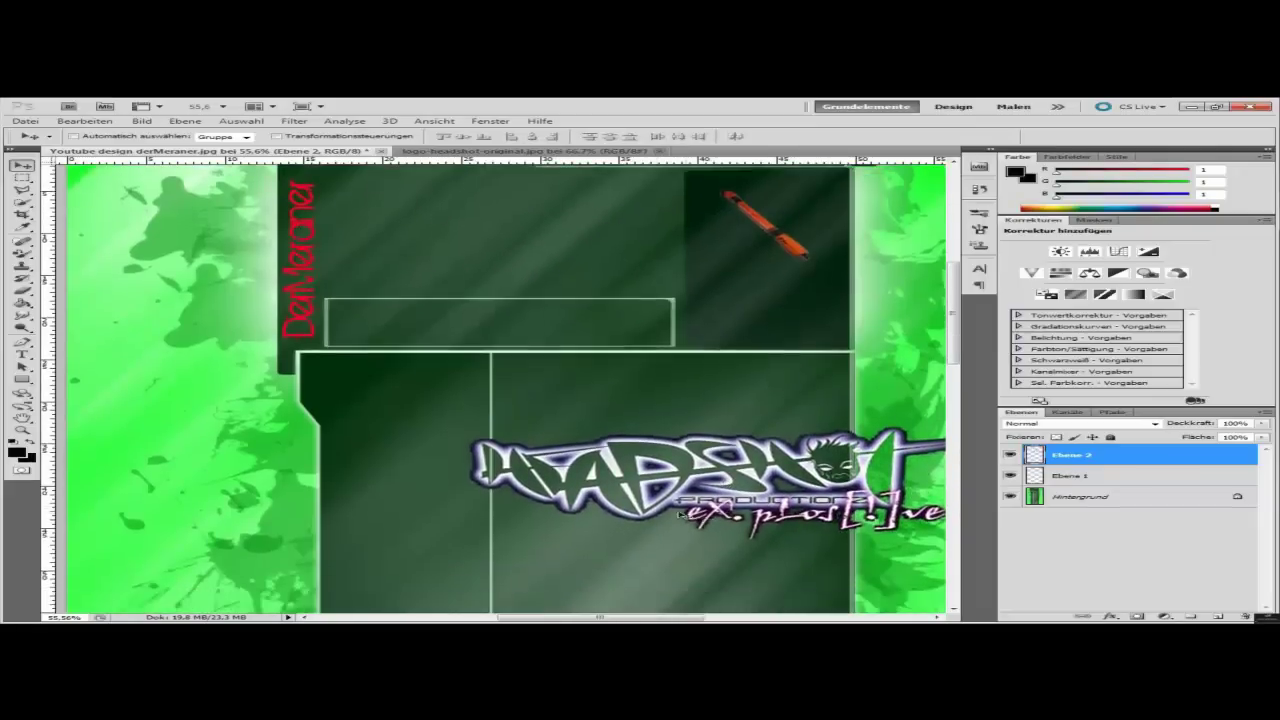
pyautogui.scroll(-2, 670, 521)
pyautogui.scroll(-3, 638, 520)
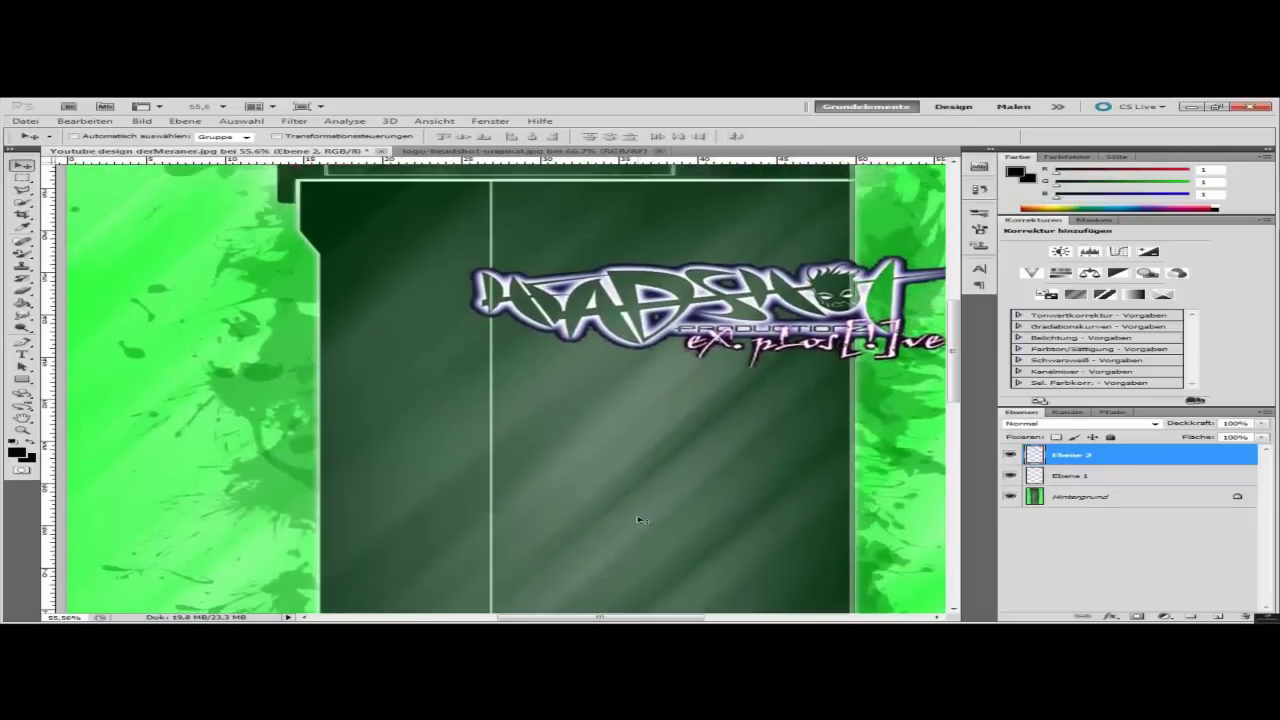
pyautogui.scroll(2, 640, 520)
pyautogui.moveTo(684, 441); pyautogui.dragTo(516, 258)
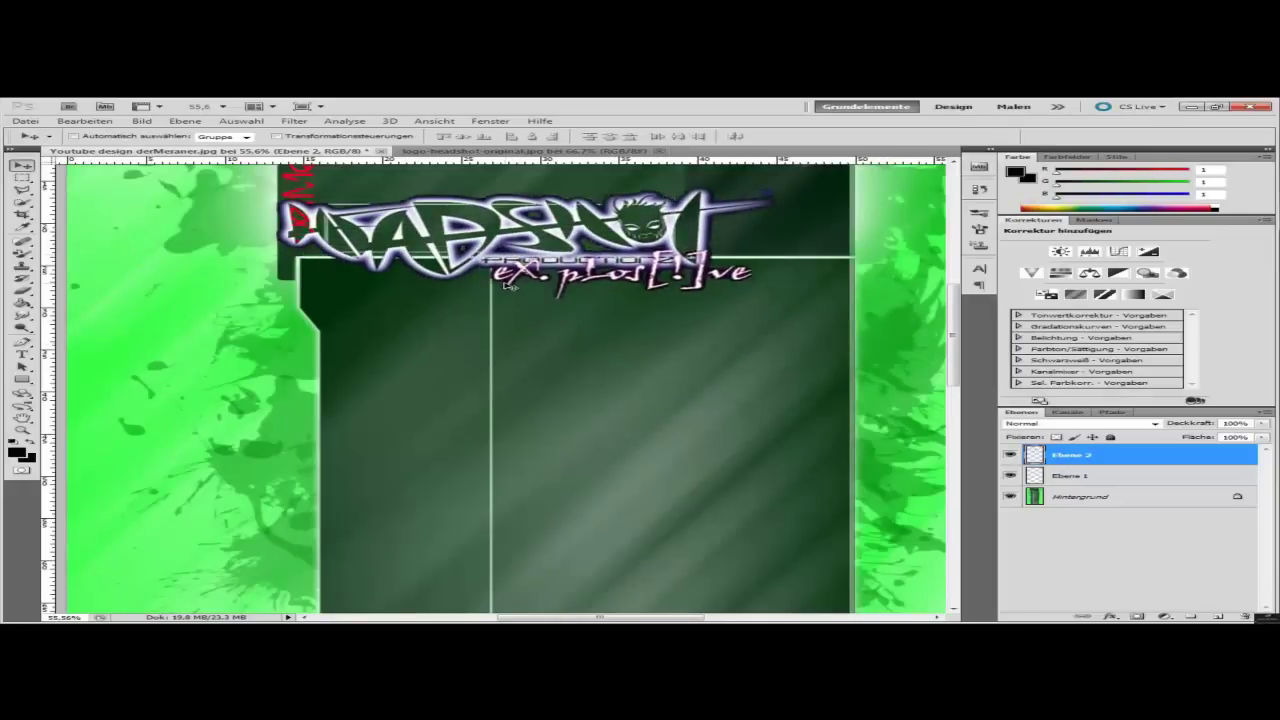
pyautogui.hotkey('ctrl', 't')
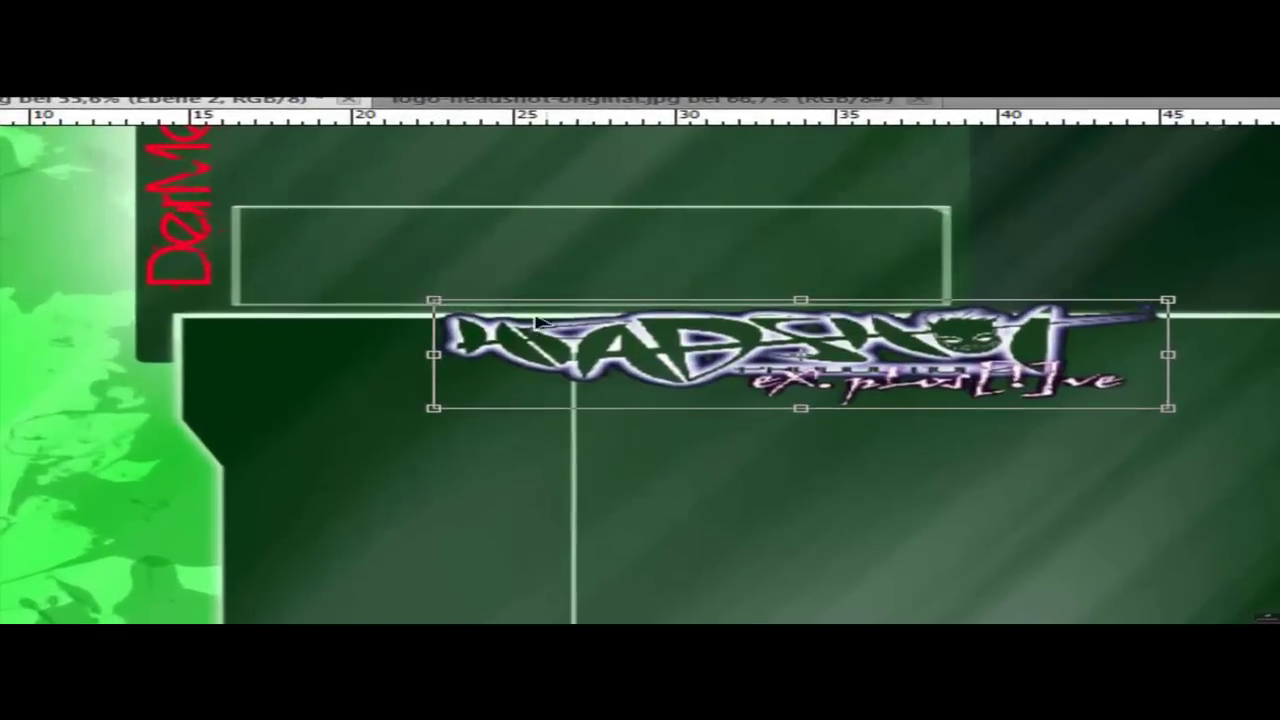
# Scale the logo to 57.76% by 37.91% to fit the box and blend it into the green background
pyautogui.moveTo(276, 186)
pyautogui.mouseDown()
pyautogui.moveTo(520, 262)
pyautogui.moveTo(450, 248)
pyautogui.mouseUp()
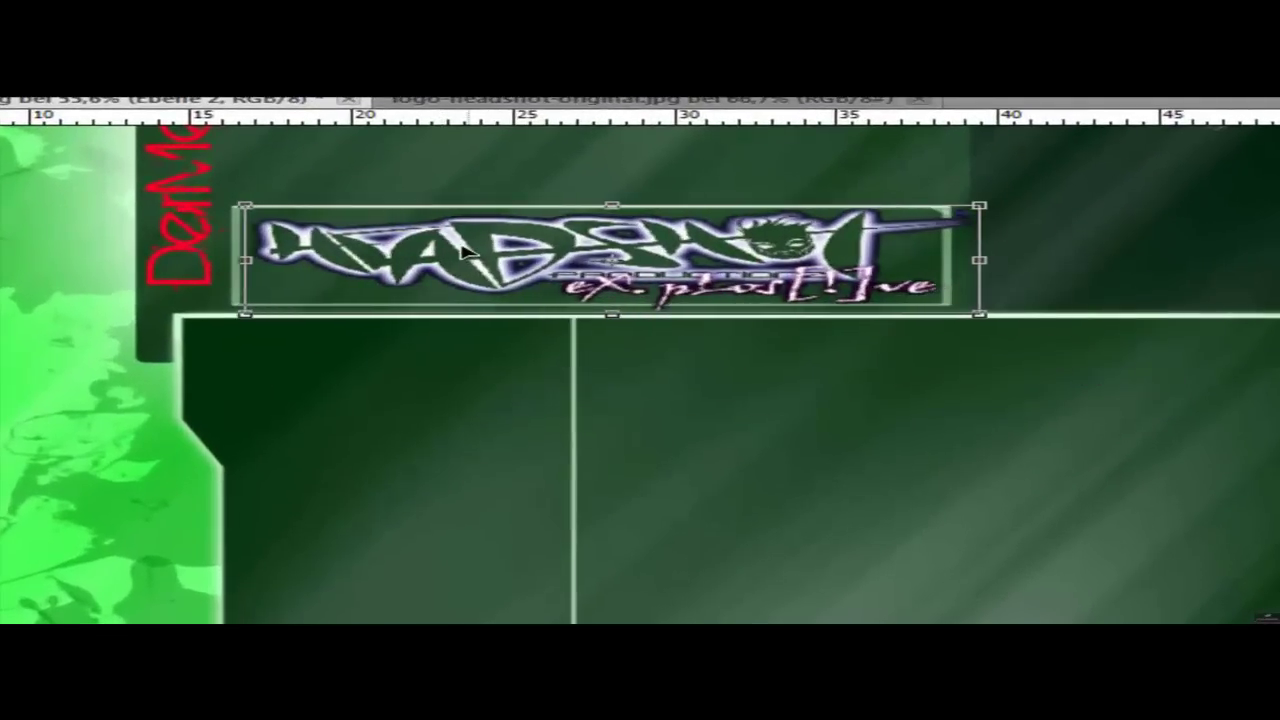
pyautogui.moveTo(242, 203); pyautogui.dragTo(372, 219)
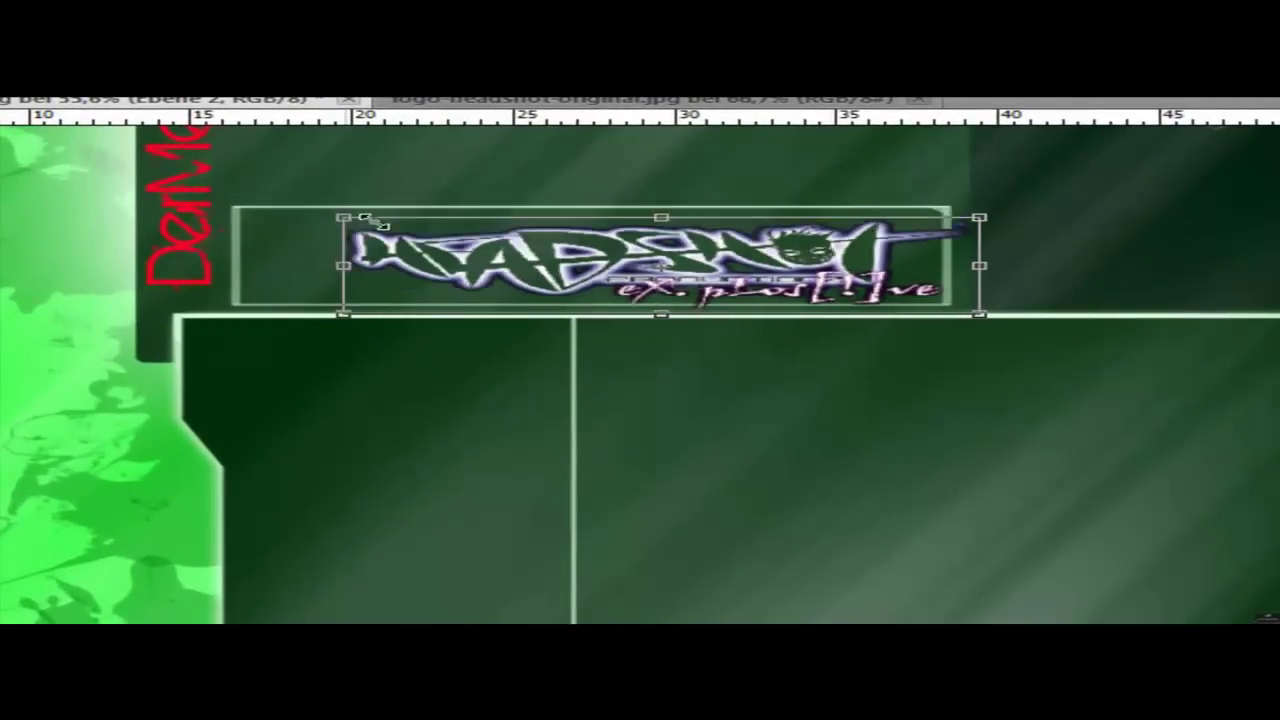
pyautogui.moveTo(490, 258); pyautogui.dragTo(428, 247)
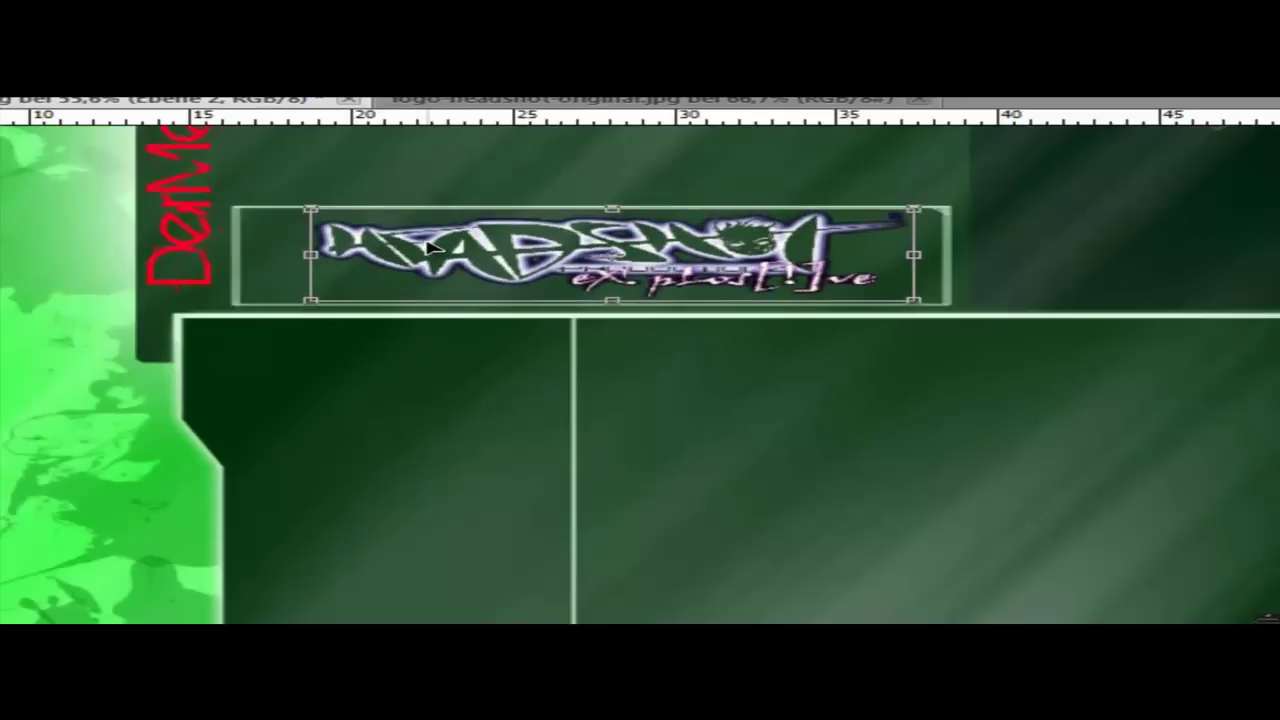
pyautogui.hotkey('shift', 'alt', 'o')
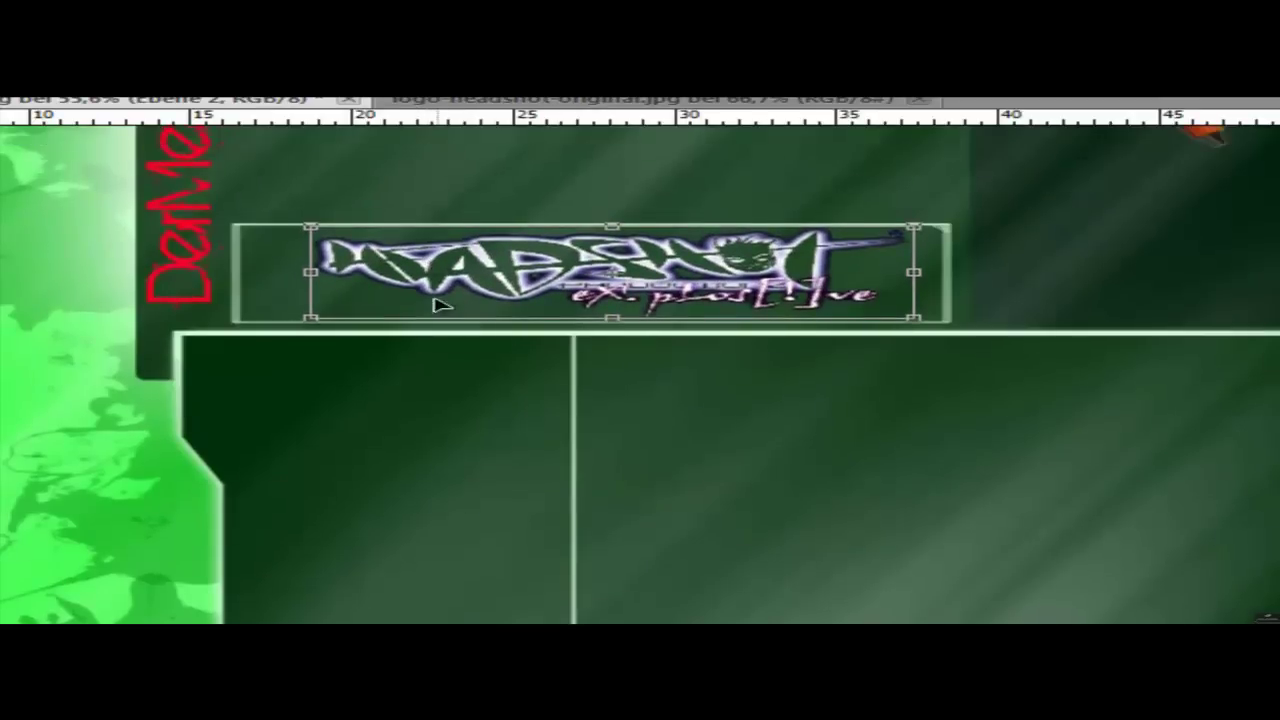
# Nudge the logo left so it sits neatly inside the top frame
pyautogui.scroll(3, 455, 303)
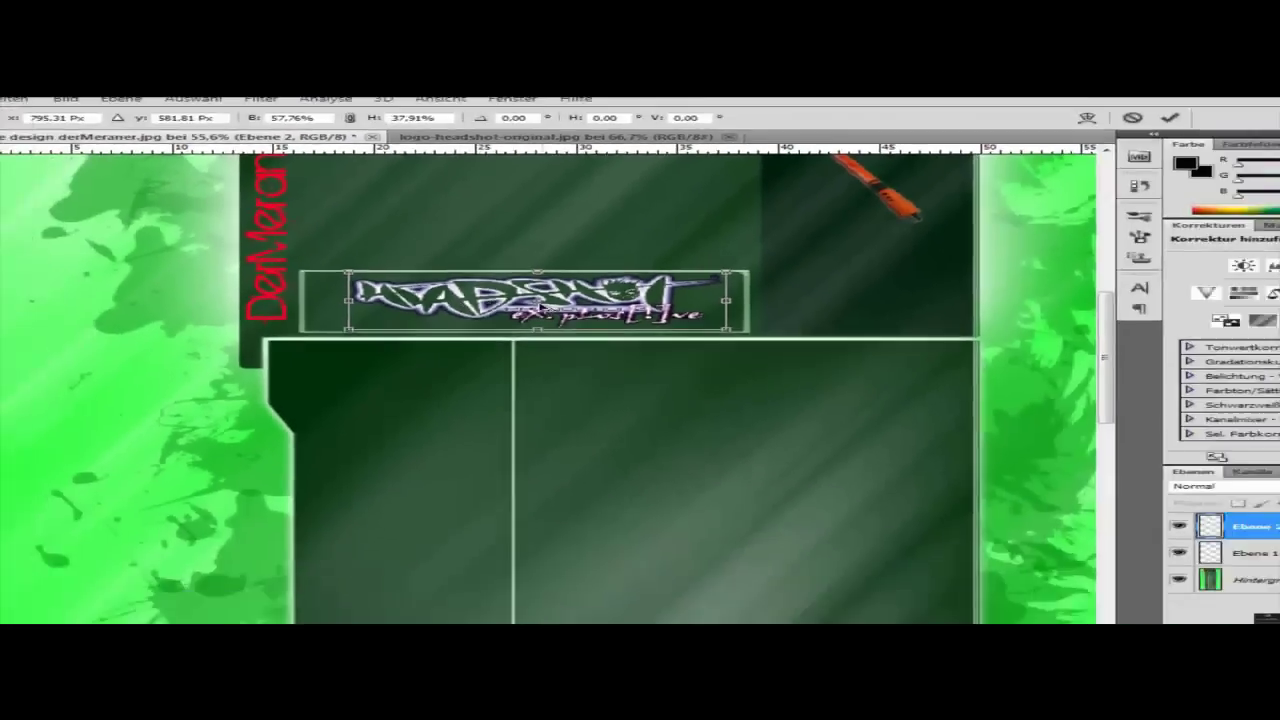
pyautogui.scroll(10, 500, 286)
pyautogui.scroll(-1, 498, 296)
pyautogui.scroll(-1, 505, 296)
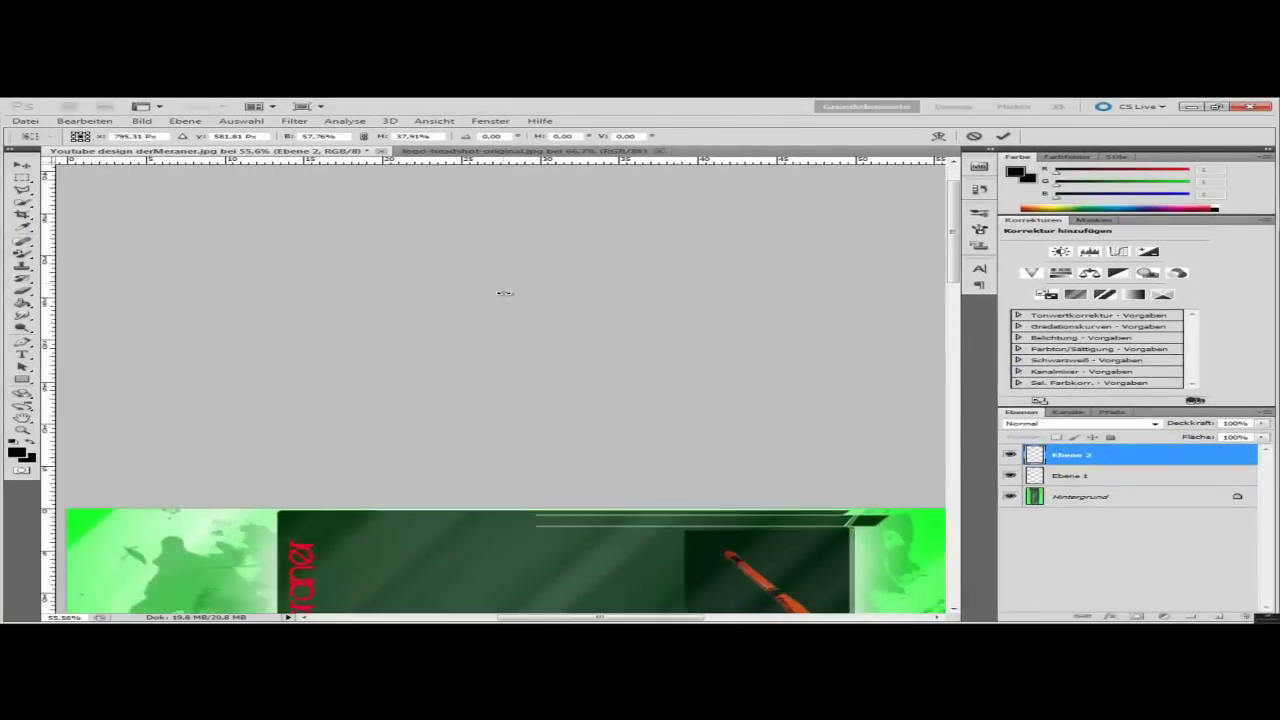
pyautogui.scroll(-3, 512, 296)
pyautogui.scroll(-2, 525, 296)
pyautogui.scroll(-2, 525, 296)
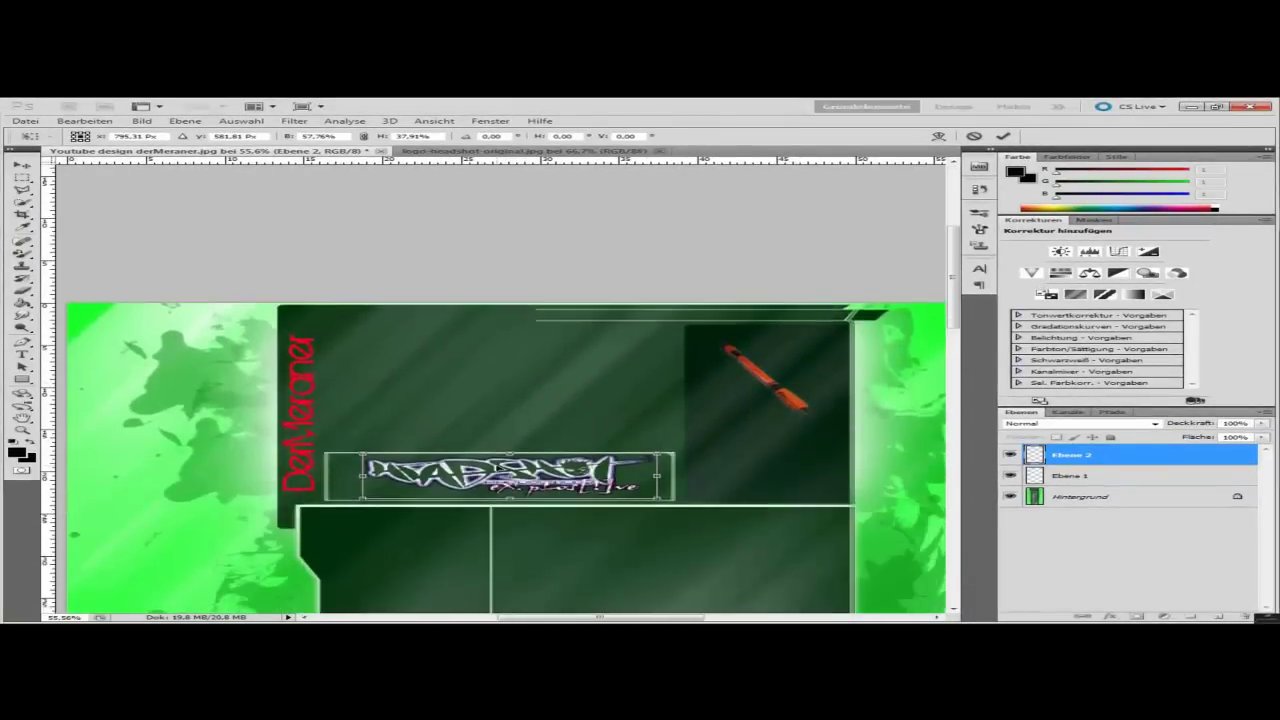
pyautogui.scroll(2, 495, 490)
pyautogui.scroll(2, 492, 494)
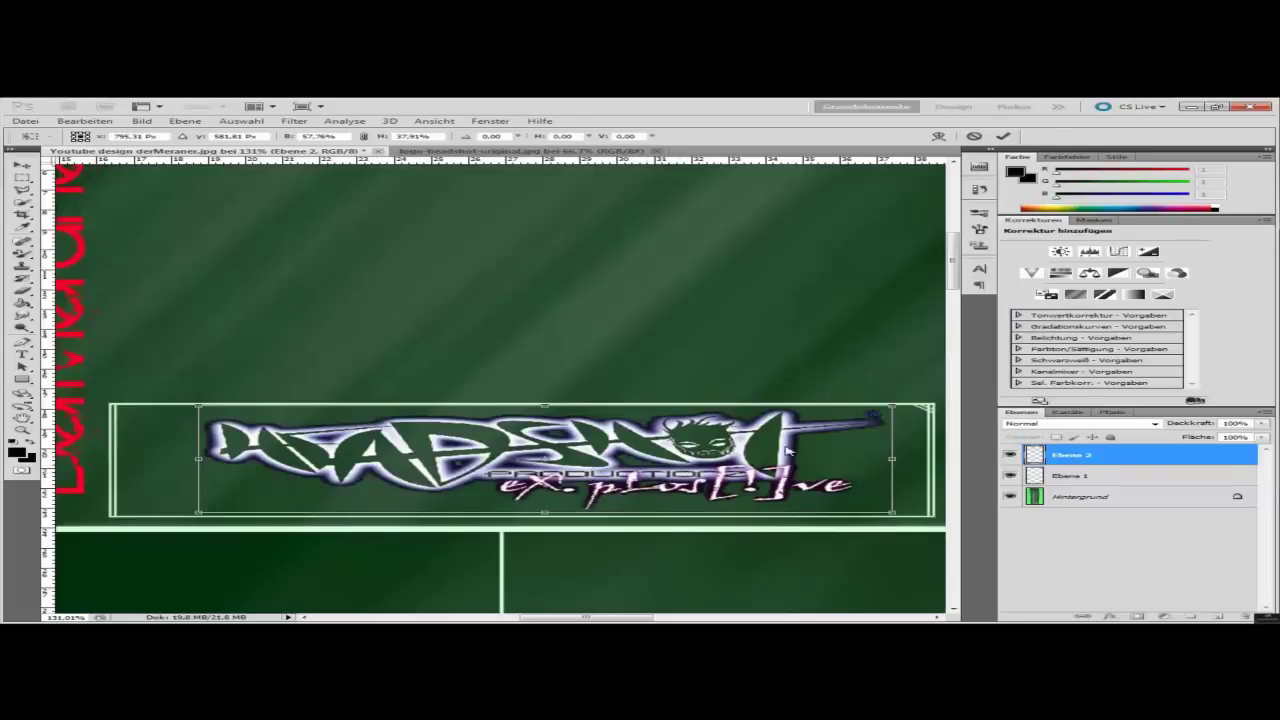
pyautogui.moveTo(760, 447); pyautogui.dragTo(722, 450)
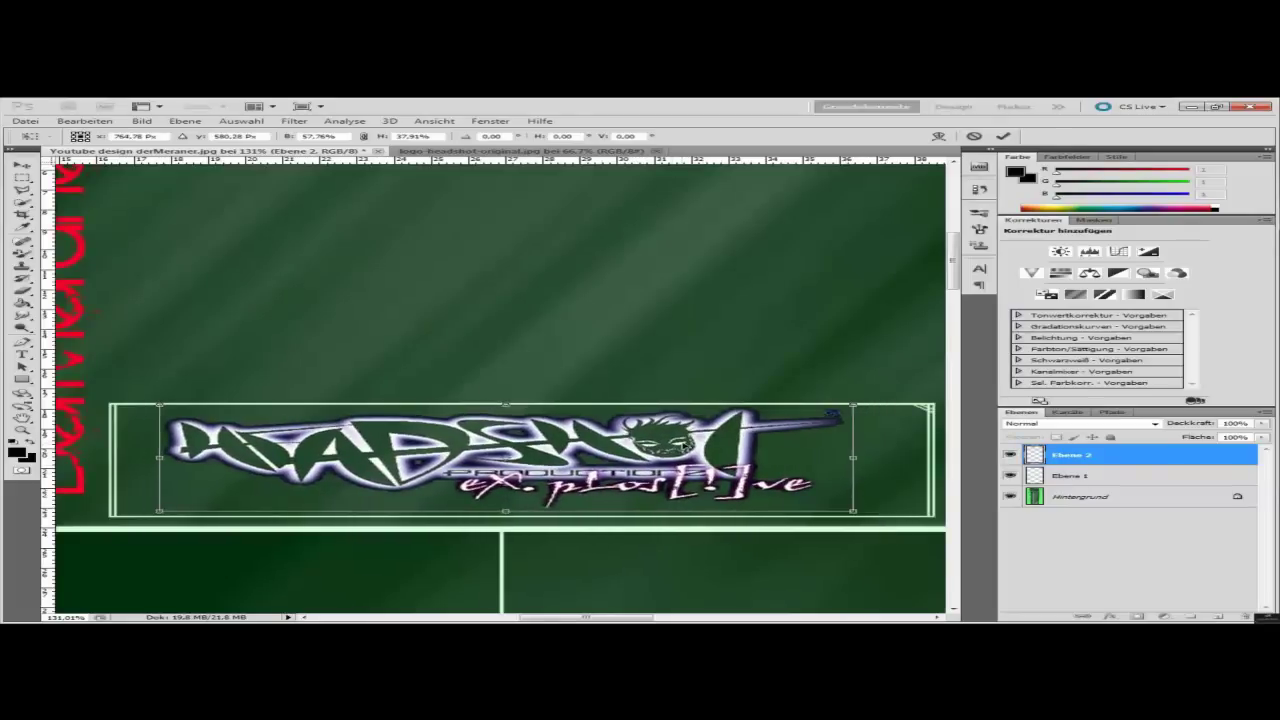
pyautogui.moveTo(832, 414); pyautogui.dragTo(838, 413)
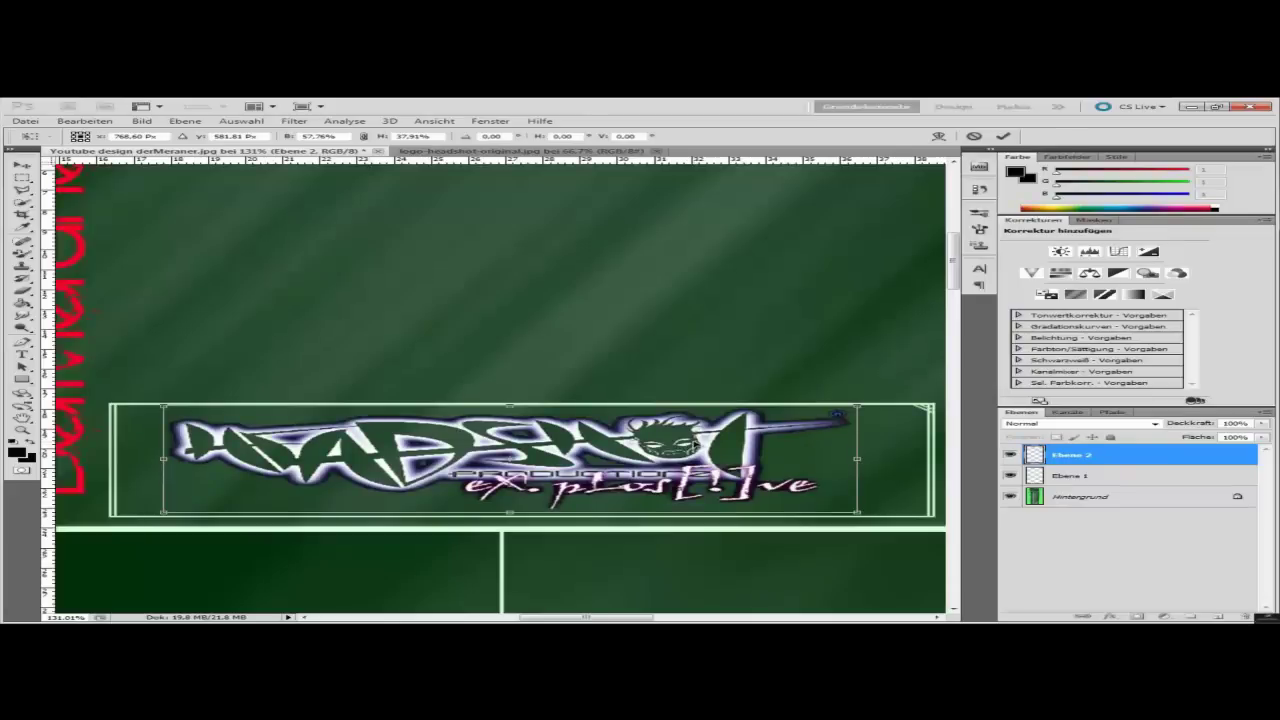
# Zoom out and return to the Bilder library to find the orange pen photo IMG-5745
pyautogui.scroll(-1, 700, 446)
pyautogui.scroll(-2, 700, 446)
pyautogui.scroll(-2, 700, 446)
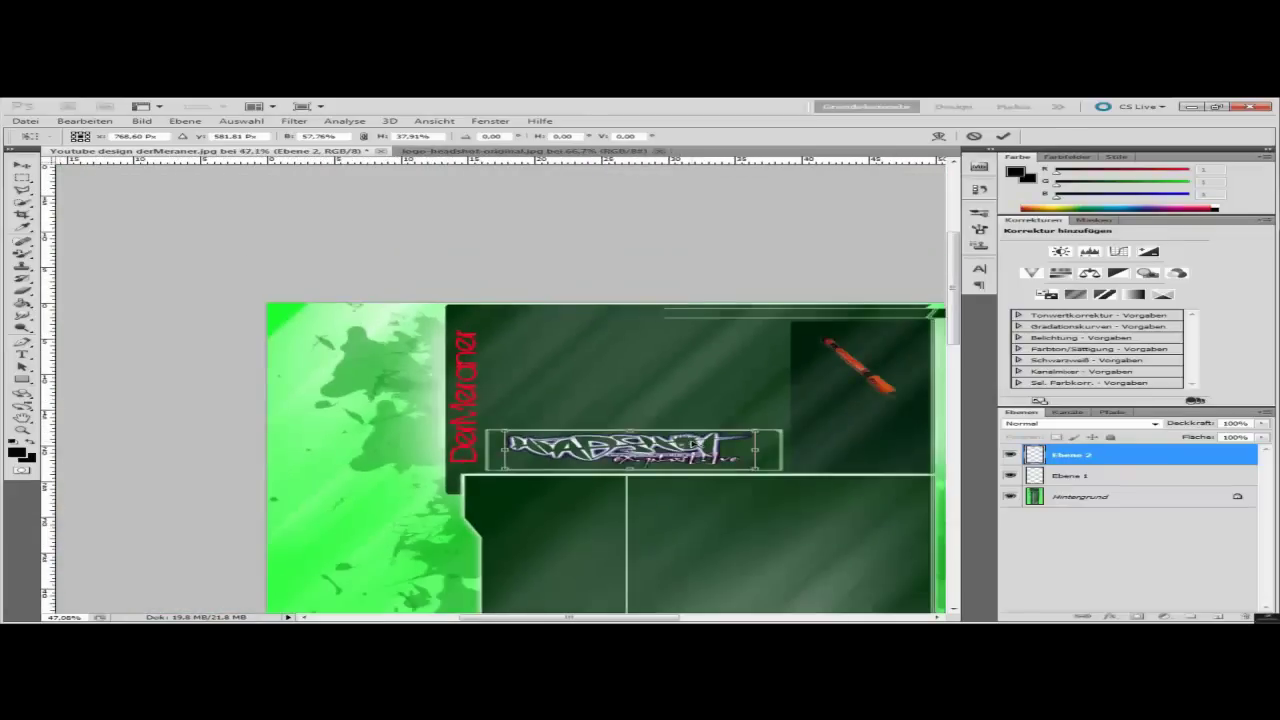
pyautogui.scroll(-1, 700, 446)
pyautogui.scroll(-1, 700, 446)
pyautogui.scroll(-2, 665, 436)
pyautogui.scroll(-1, 667, 438)
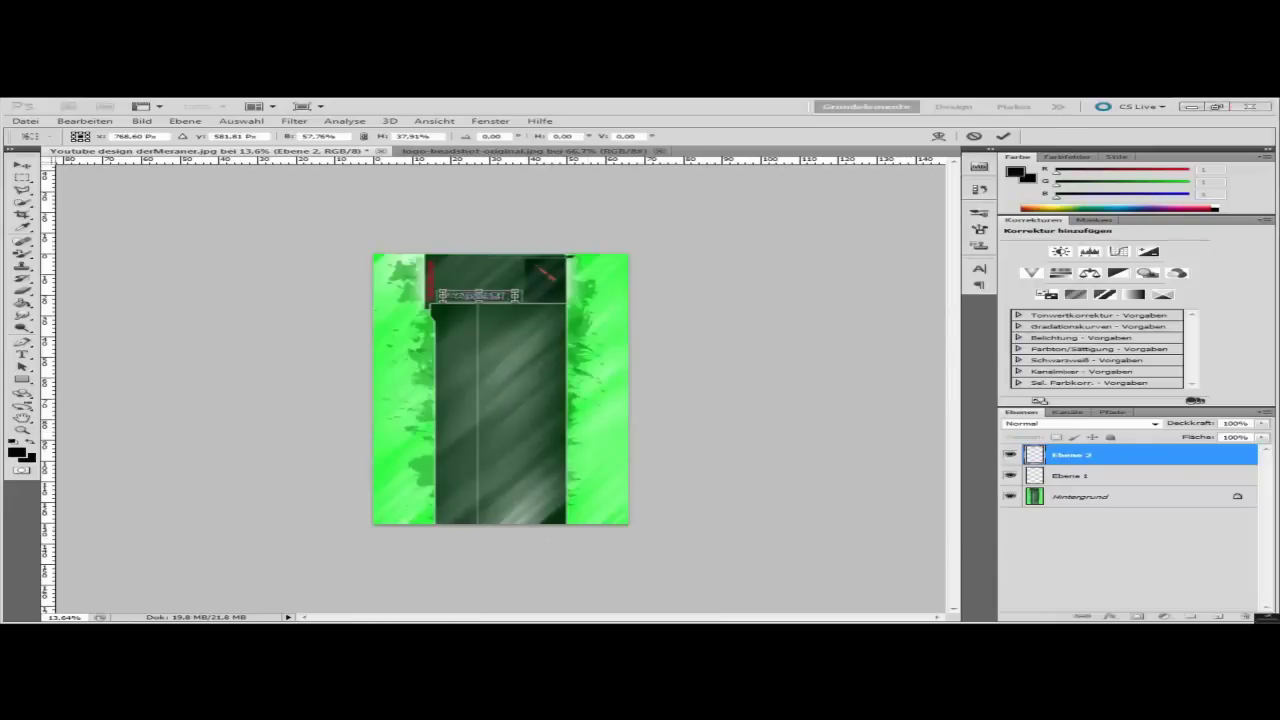
pyautogui.hotkey('alt', 'Tab')
pyautogui.scroll(5, 810, 355)
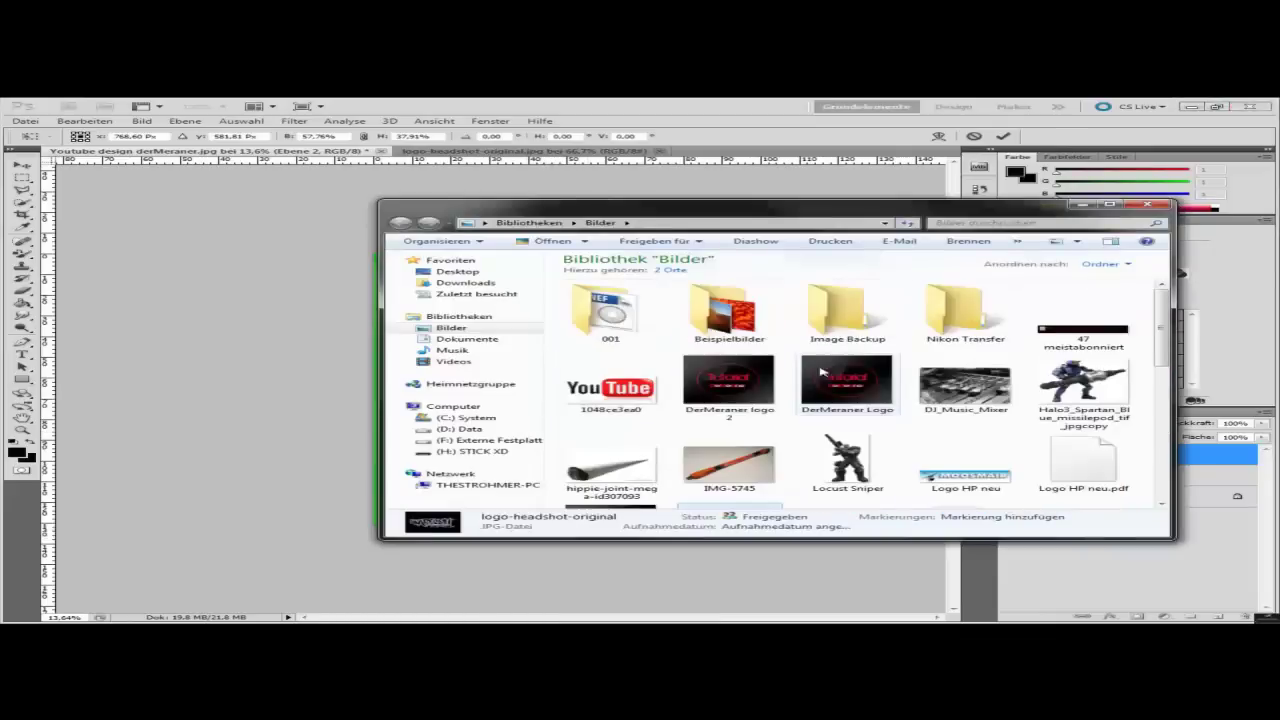
pyautogui.moveTo(747, 463); pyautogui.dragTo(729, 479)
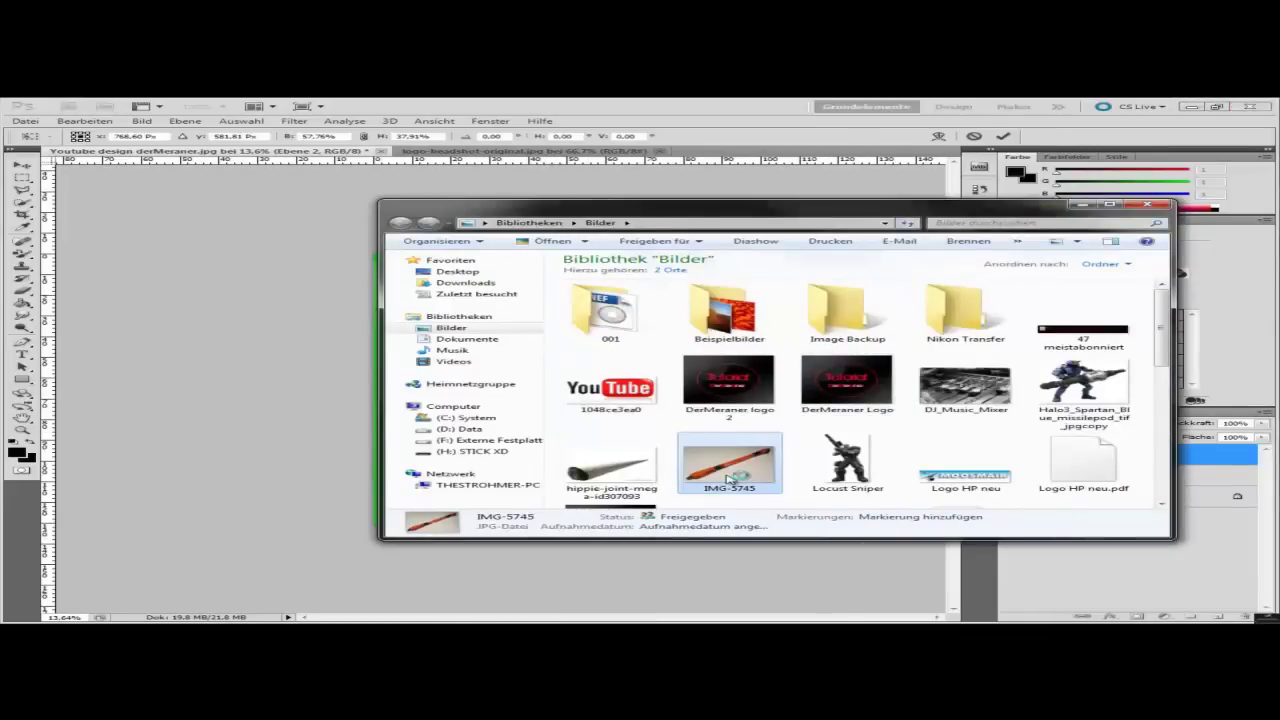
# Preview IMG-5745, close the preview, then open it with Adobe Photoshop CS5
pyautogui.doubleClick(697, 478)
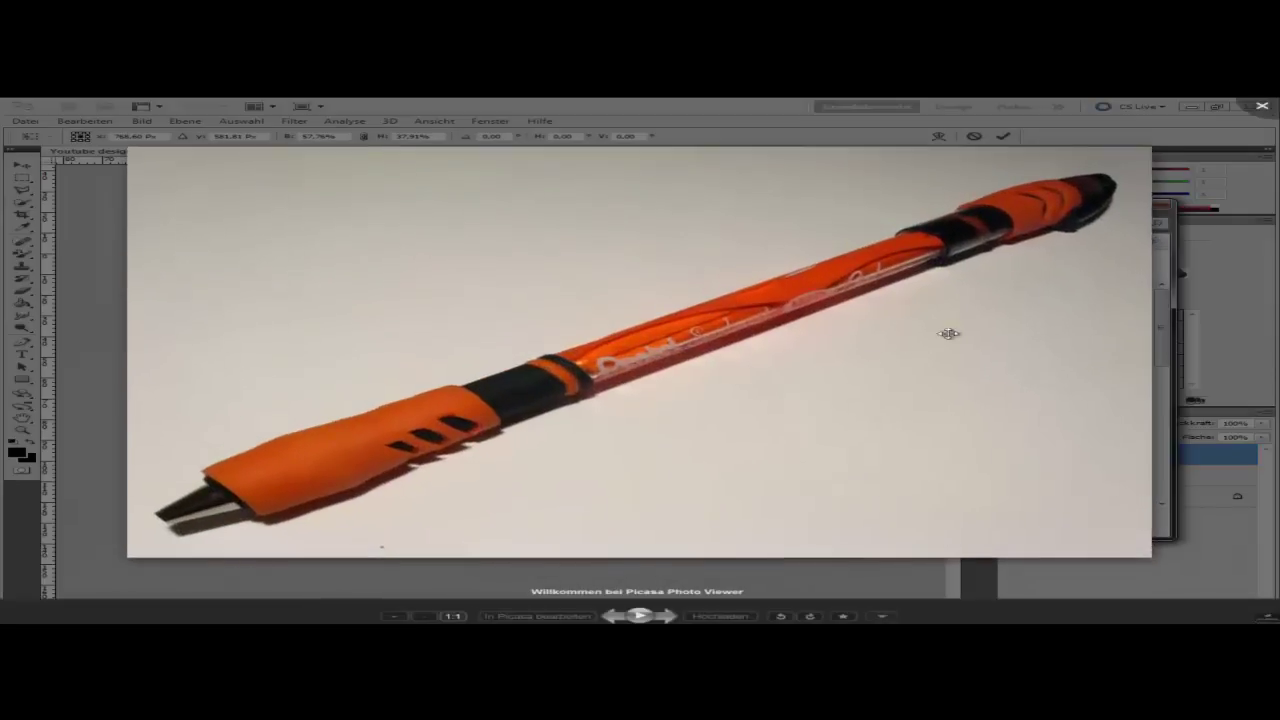
pyautogui.click(1264, 106)
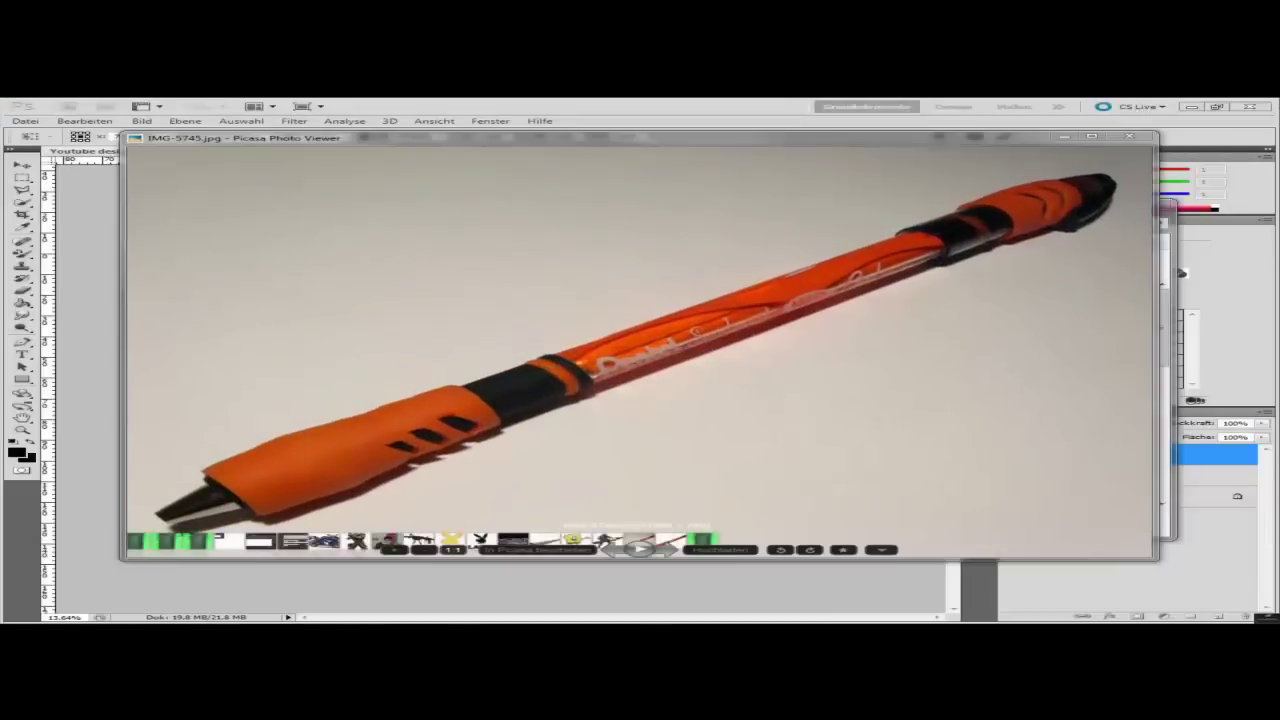
pyautogui.click(1141, 138)
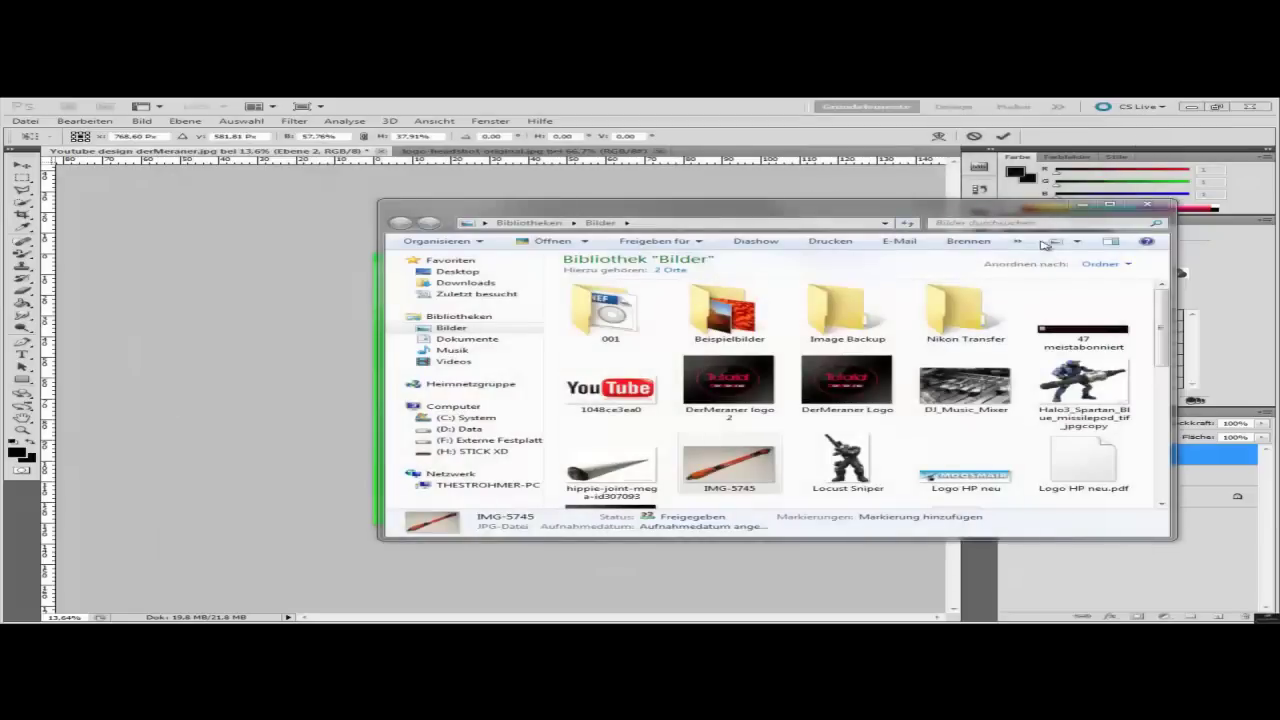
pyautogui.rightClick(735, 477)
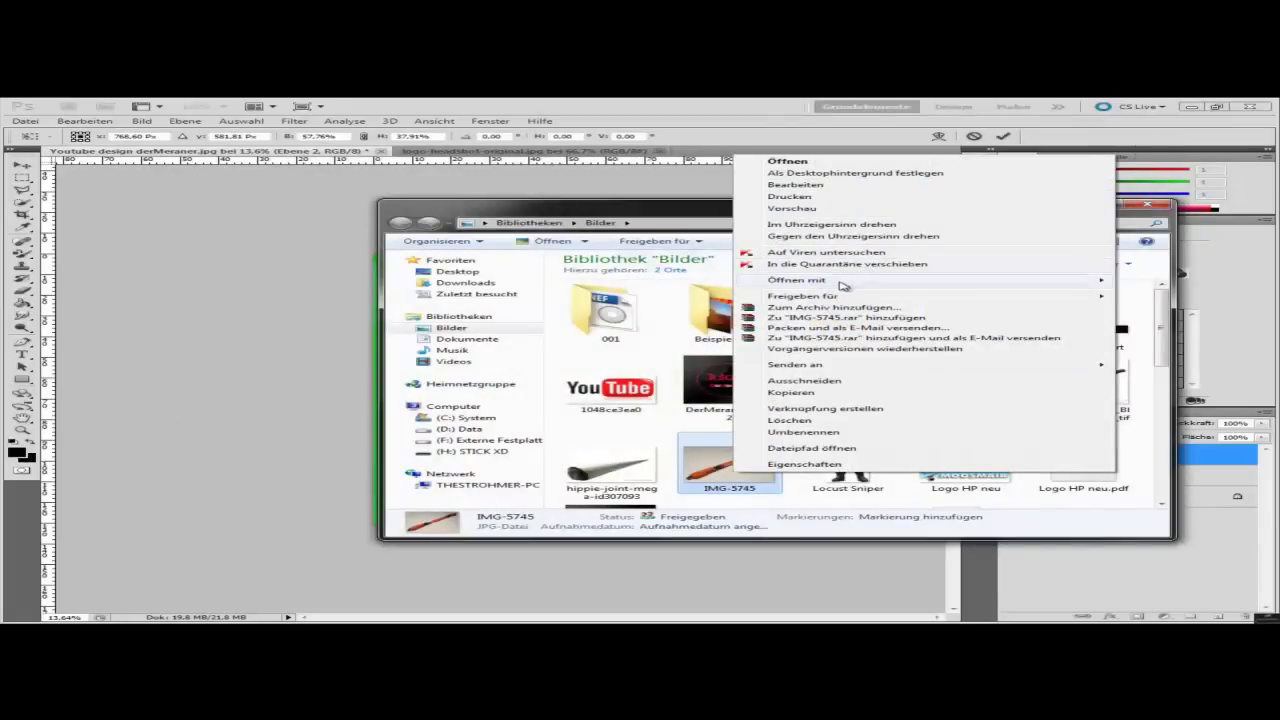
pyautogui.moveTo(797, 280)
pyautogui.click(549, 282)
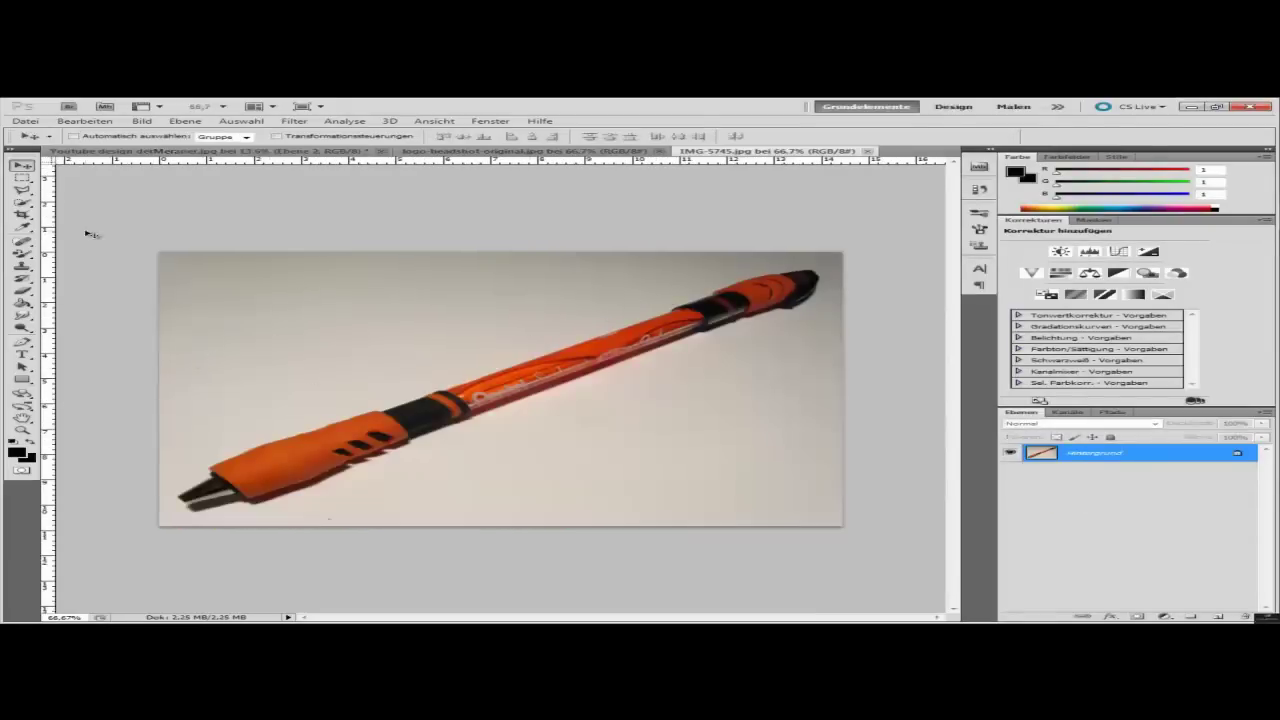
# Colour-range select the grey background of IMG-5745 and invert the selection to the pen
pyautogui.click(26, 228)
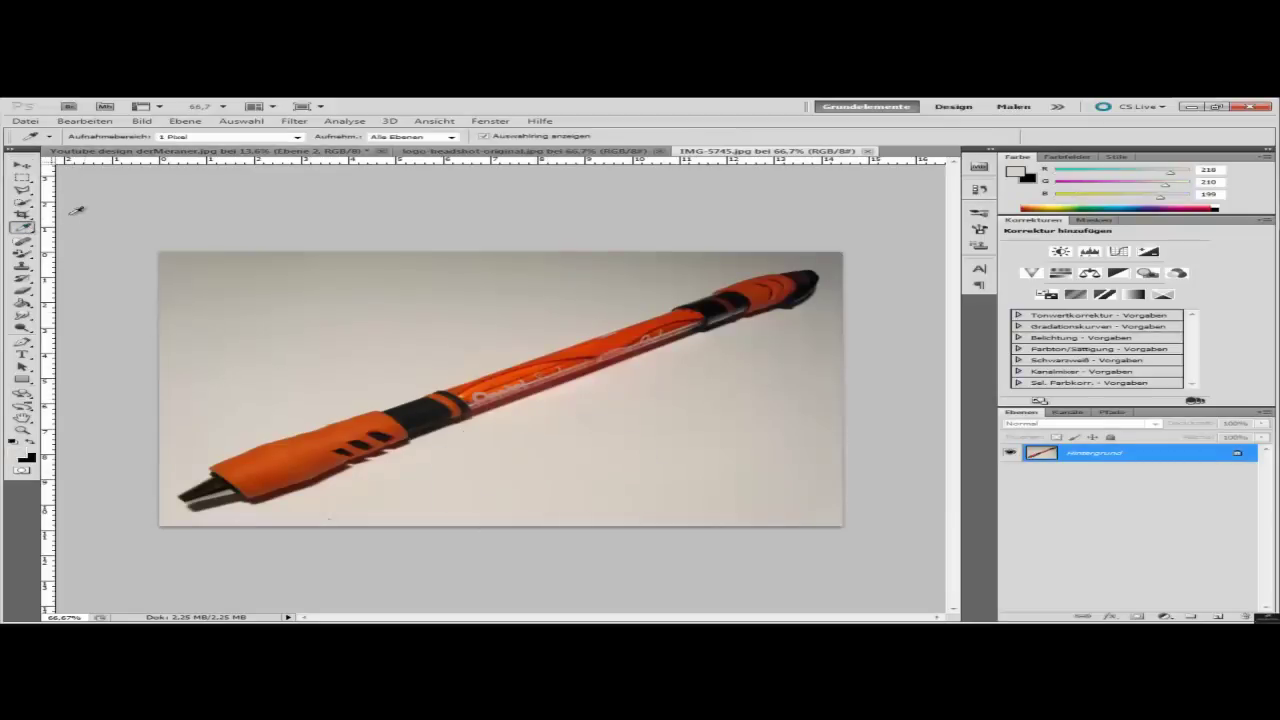
pyautogui.click(240, 121)
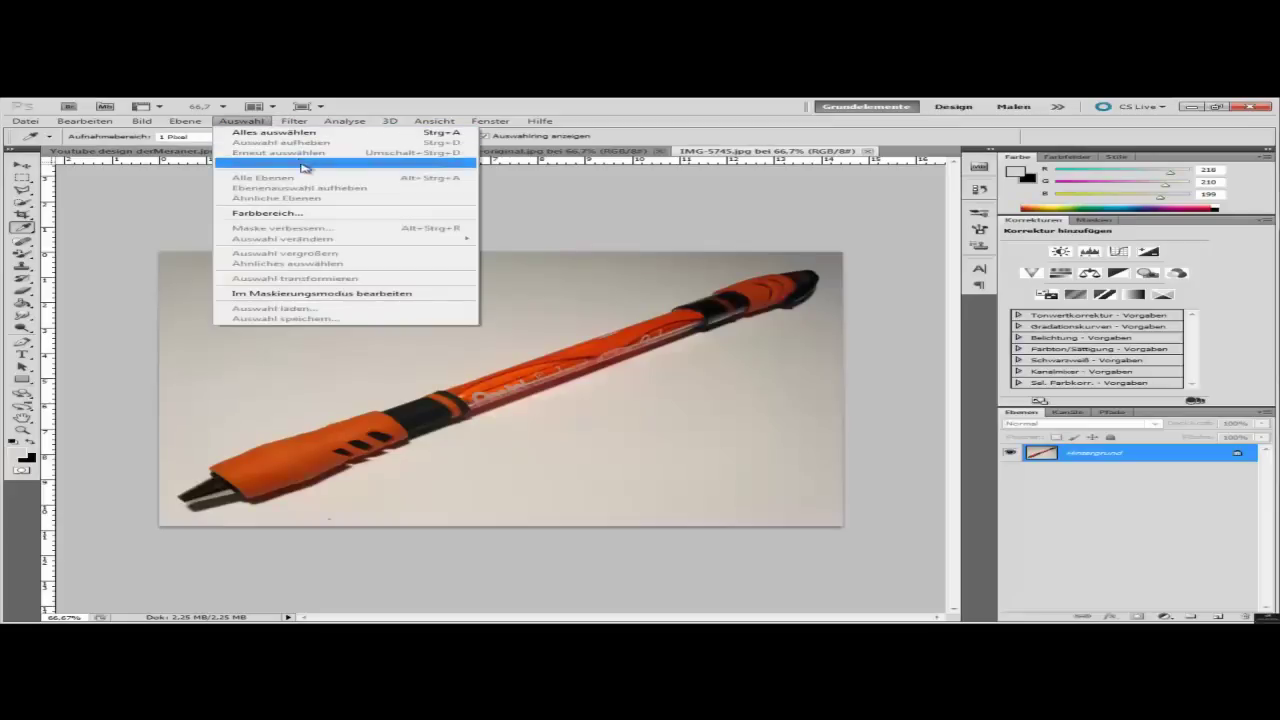
pyautogui.click(316, 213)
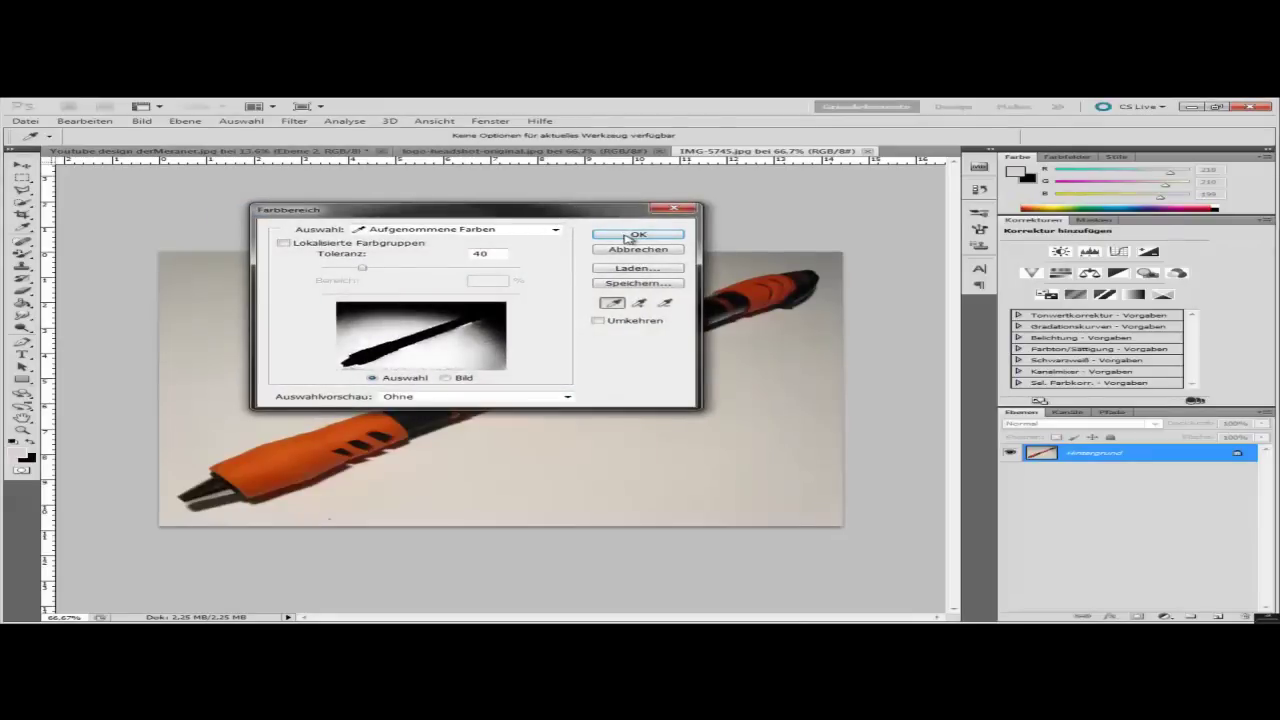
pyautogui.click(629, 236)
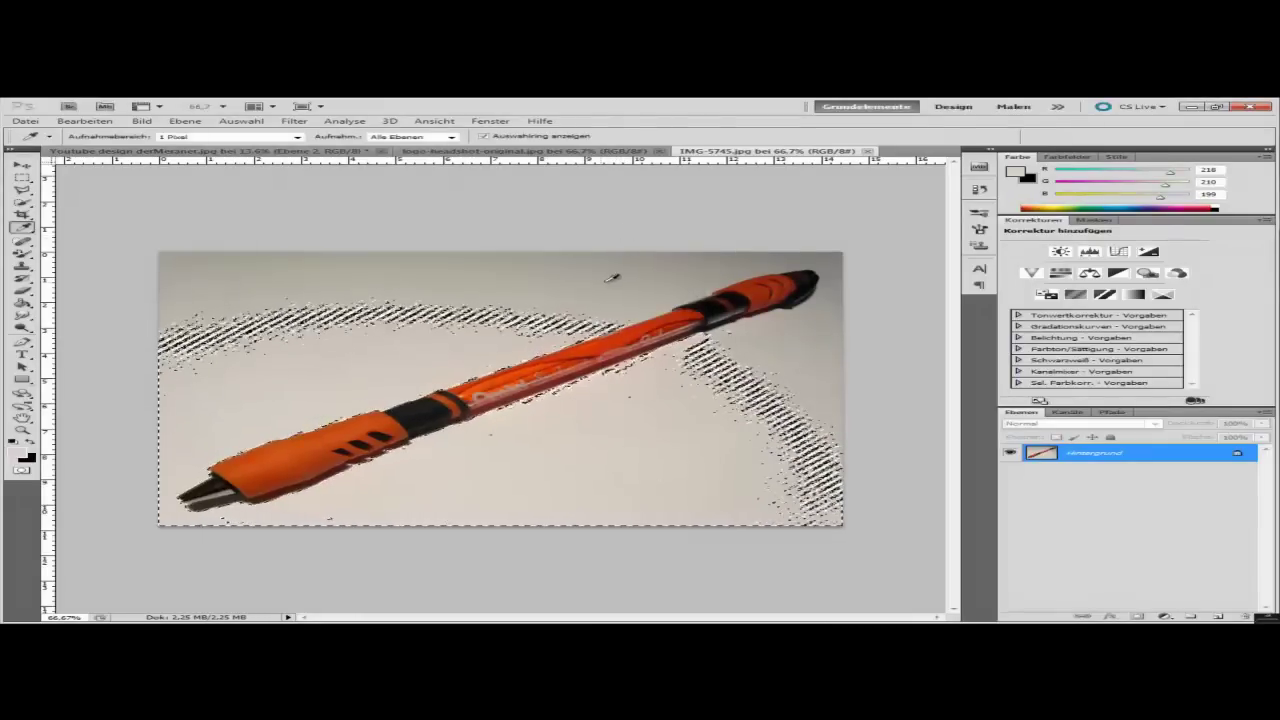
pyautogui.click(246, 122)
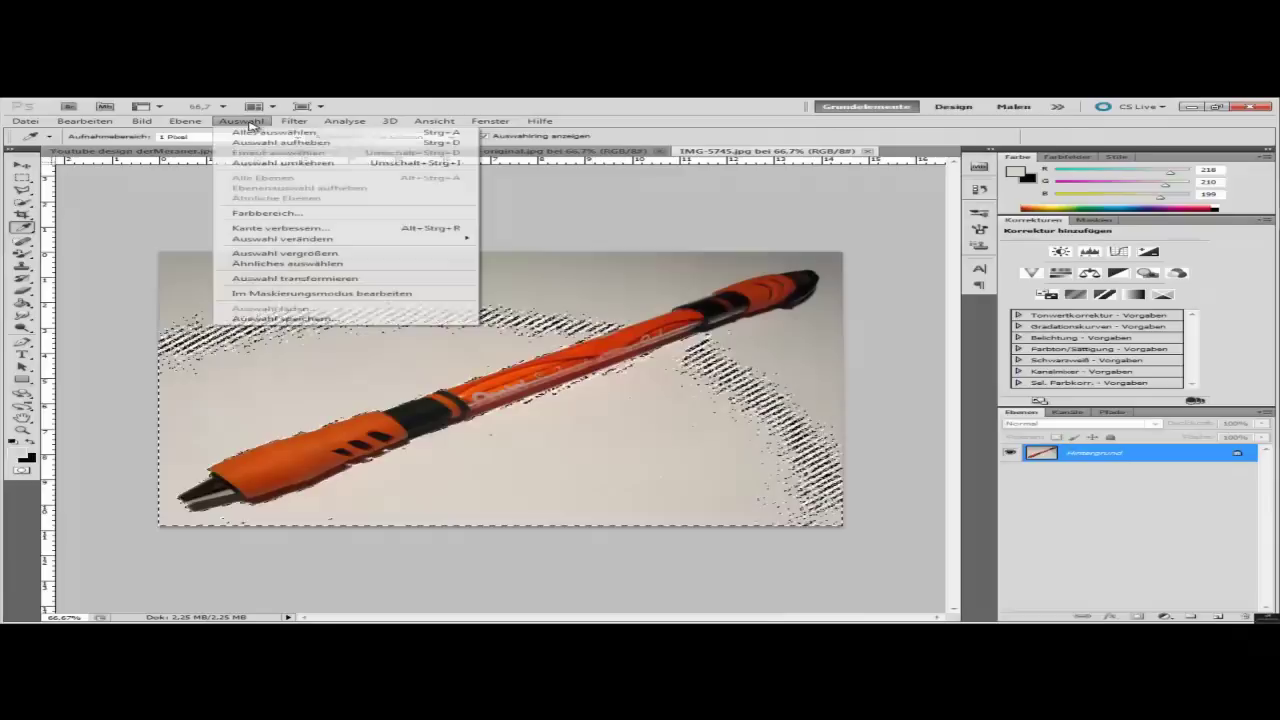
pyautogui.click(304, 163)
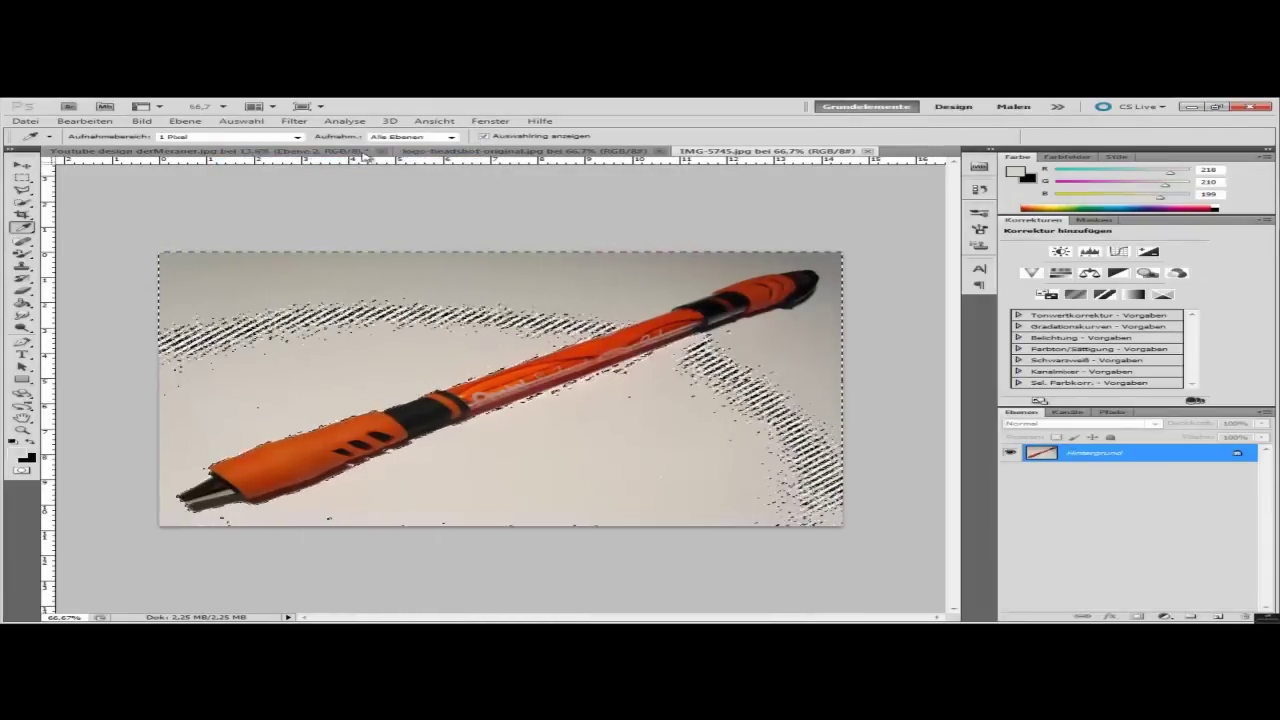
# Close the logo-headshot-original image
pyautogui.click(657, 151)
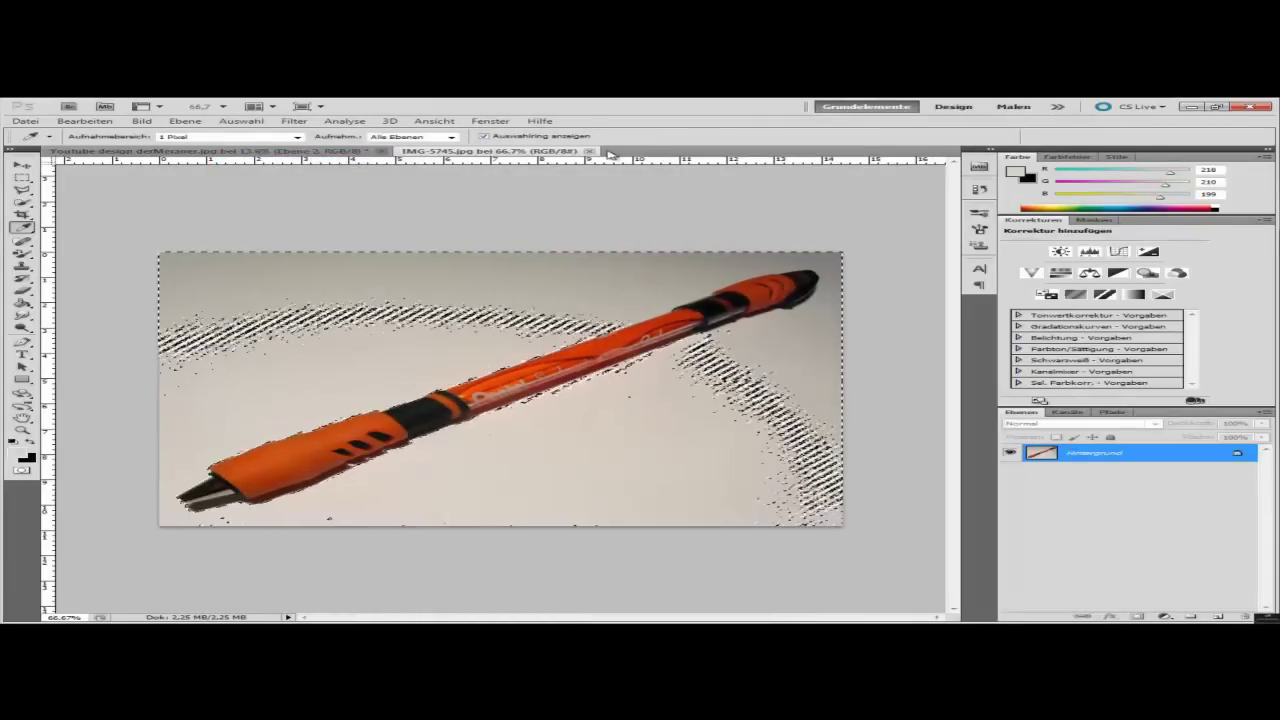
pyautogui.click(25, 121)
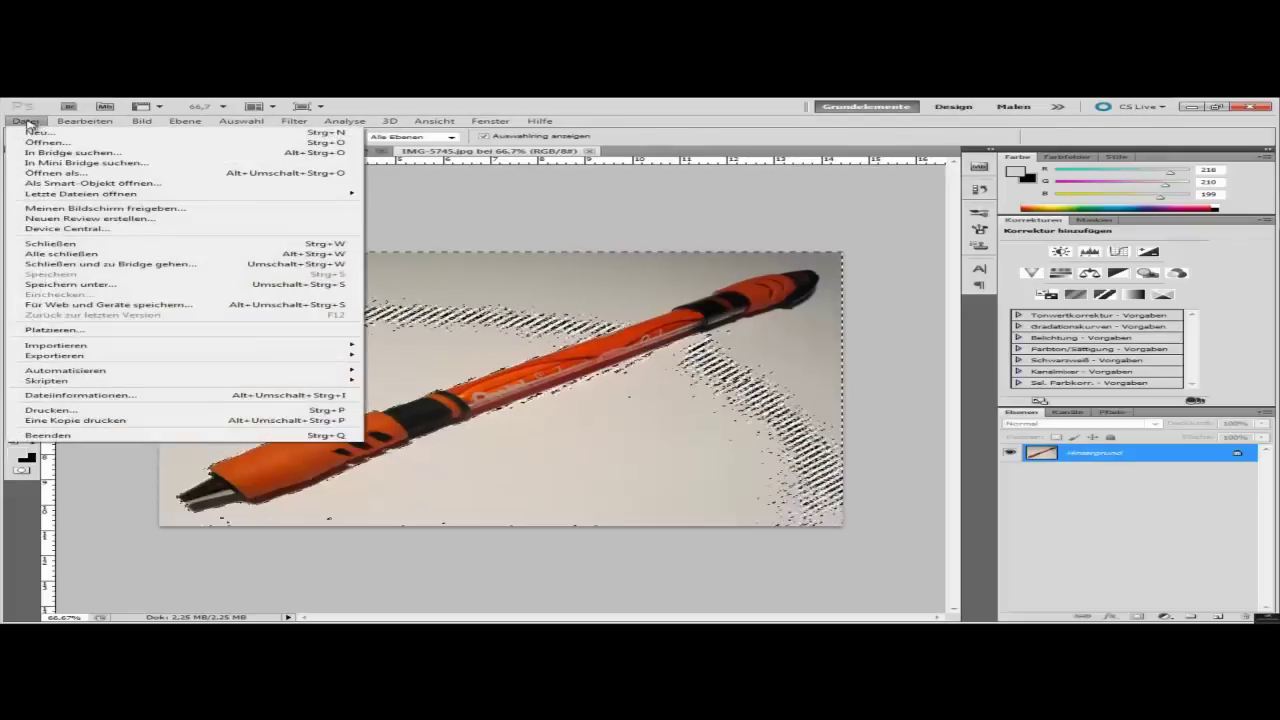
pyautogui.click(162, 148)
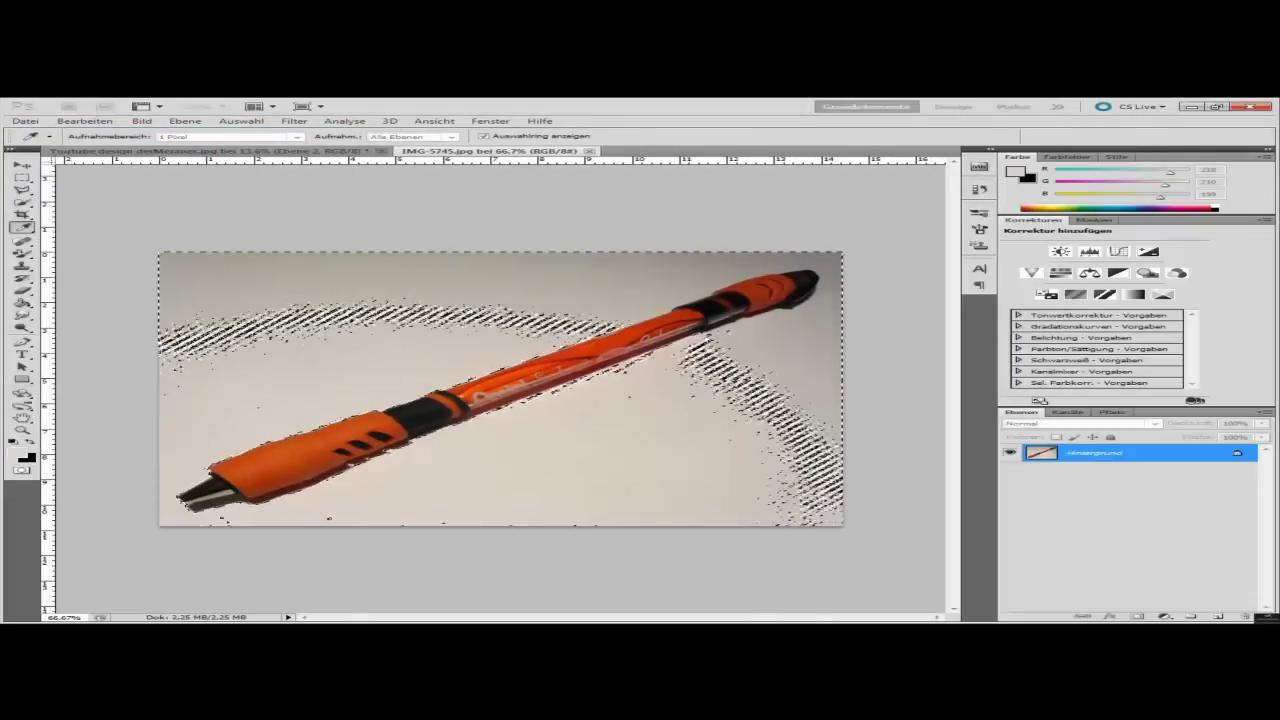
# Paste the pen into a new untitled document and colour-range select its background
pyautogui.press('Return')
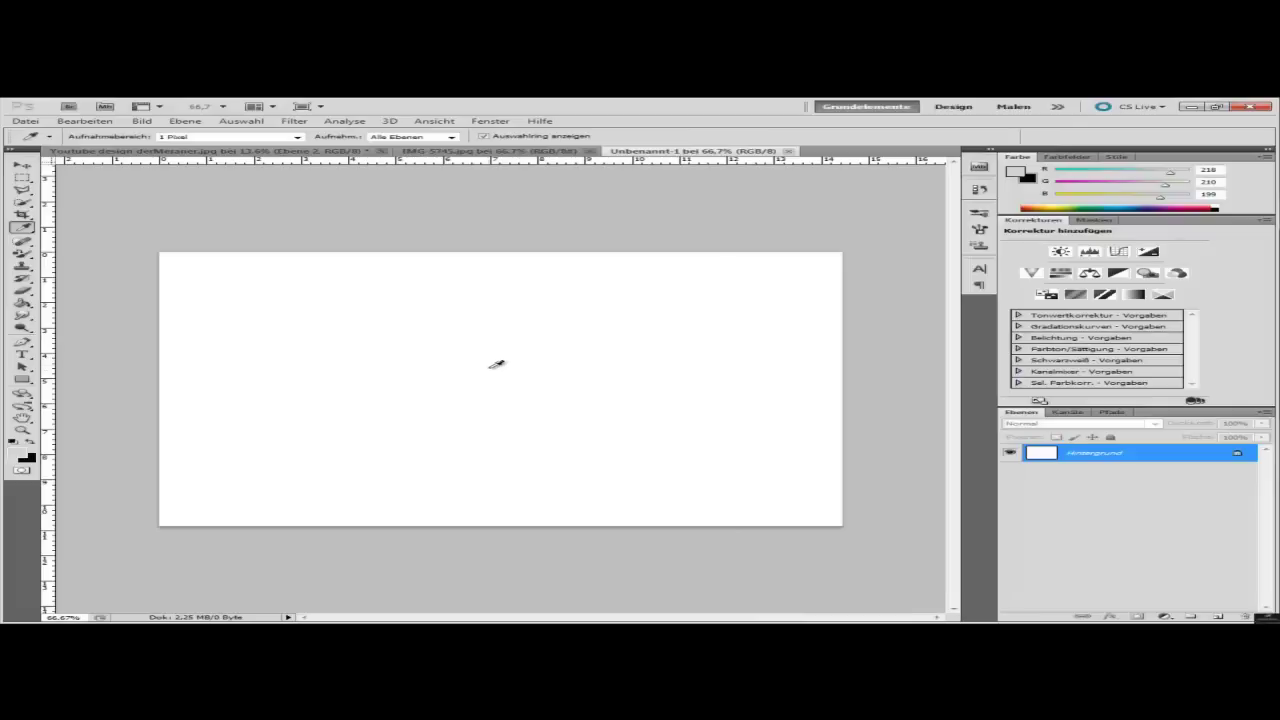
pyautogui.hotkey('ctrl', 'v')
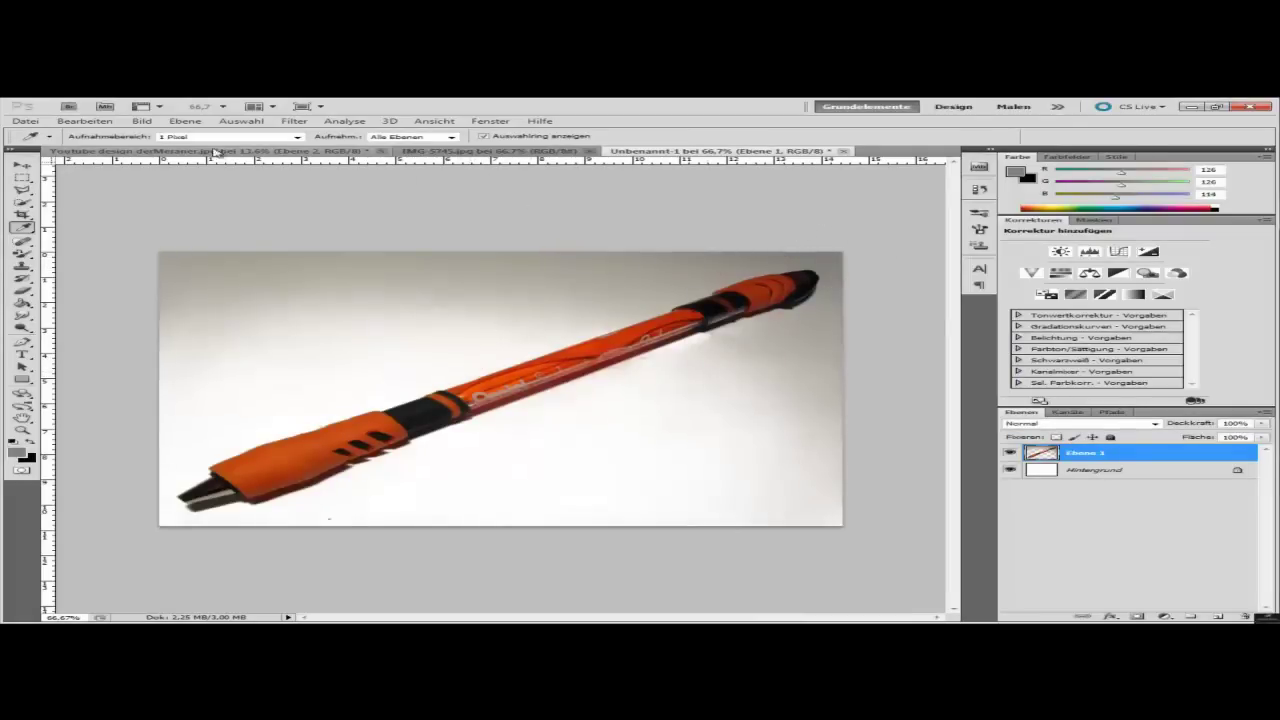
pyautogui.click(243, 121)
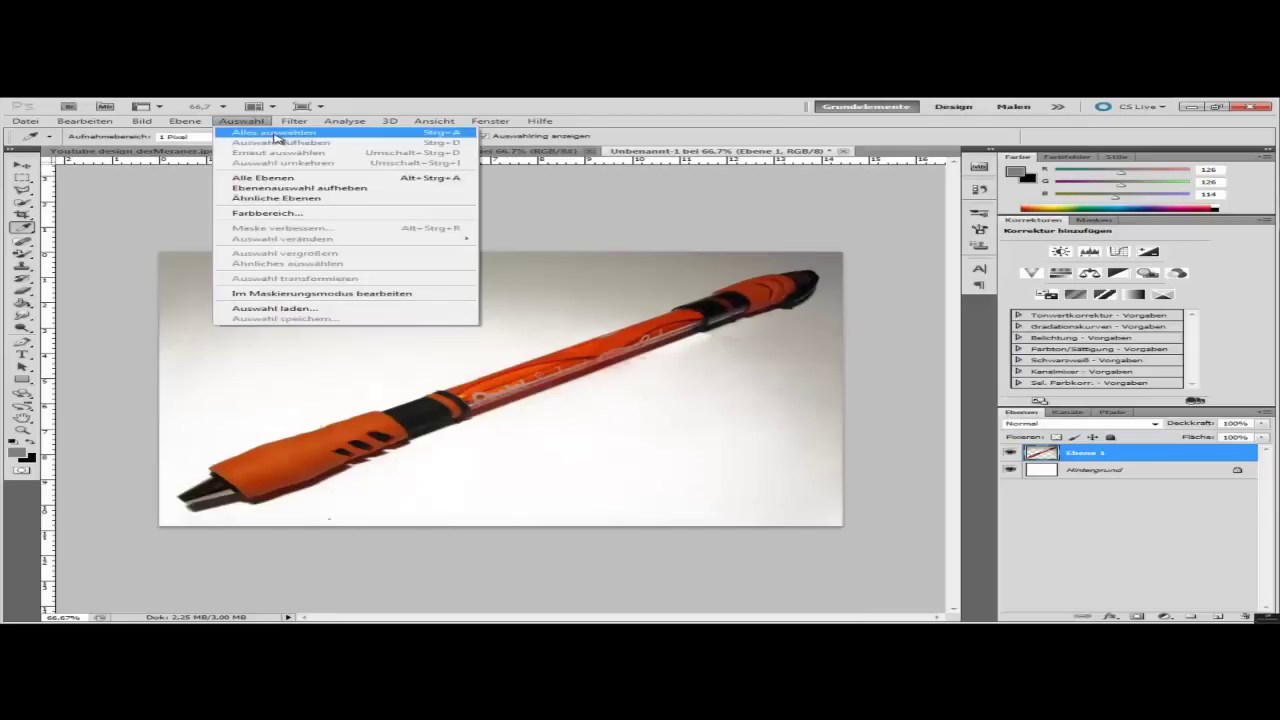
pyautogui.click(284, 211)
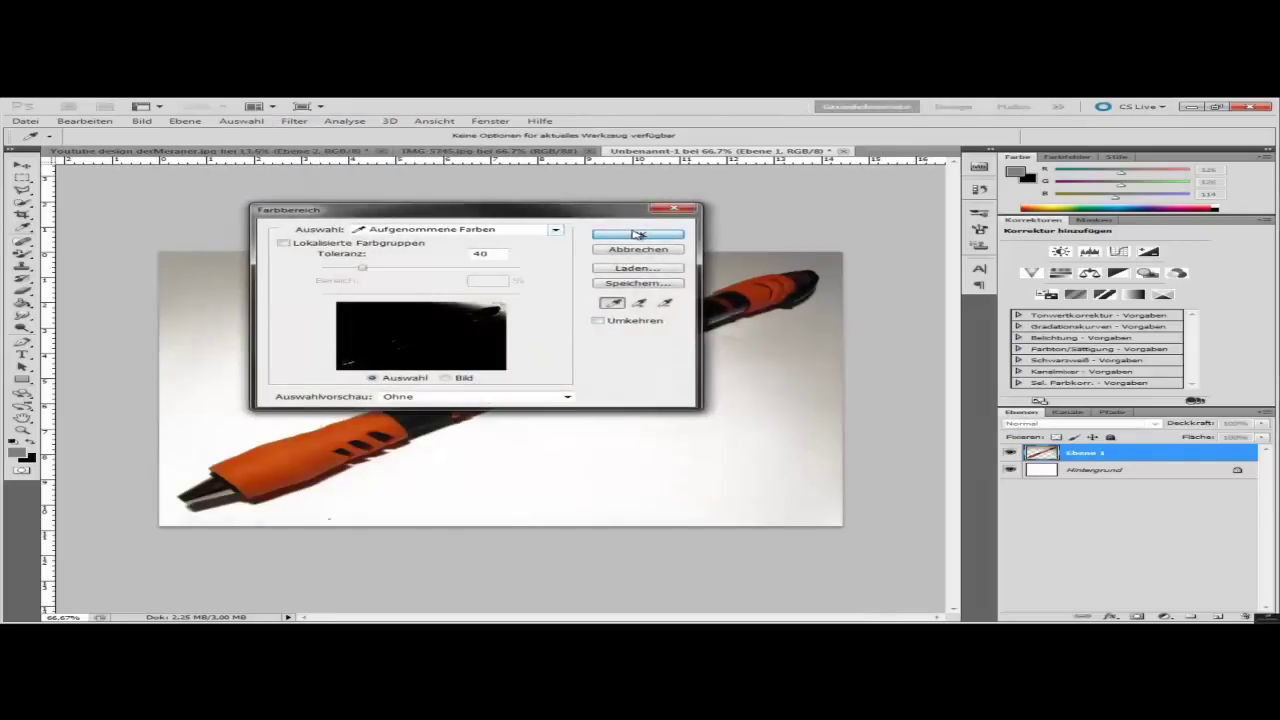
pyautogui.click(637, 234)
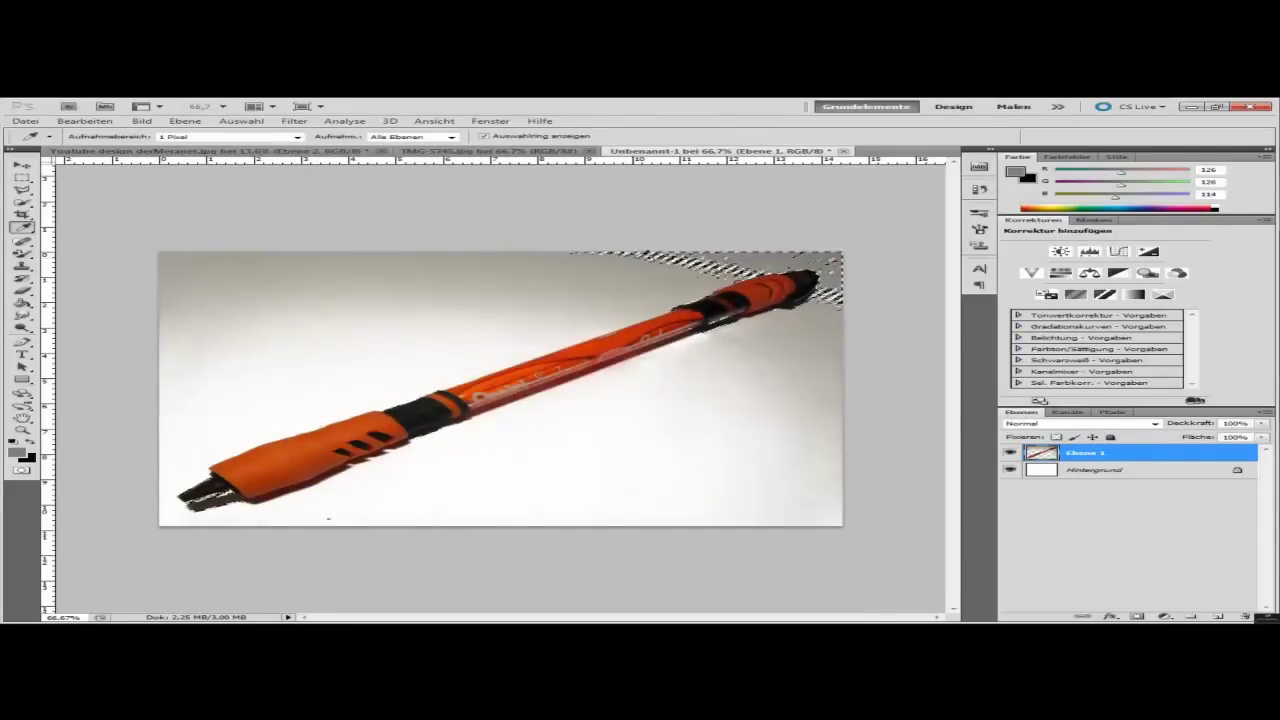
# Invert the selection to the pen and close IMG-5745
pyautogui.click(232, 121)
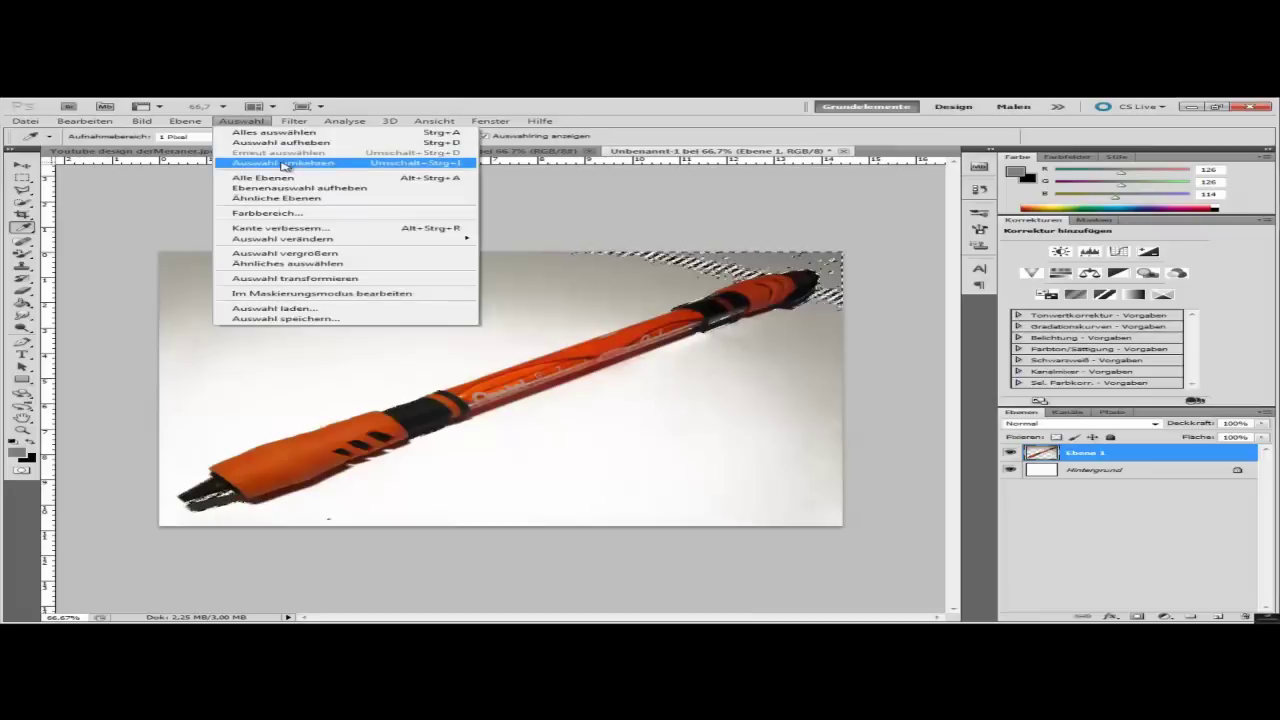
pyautogui.click(285, 163)
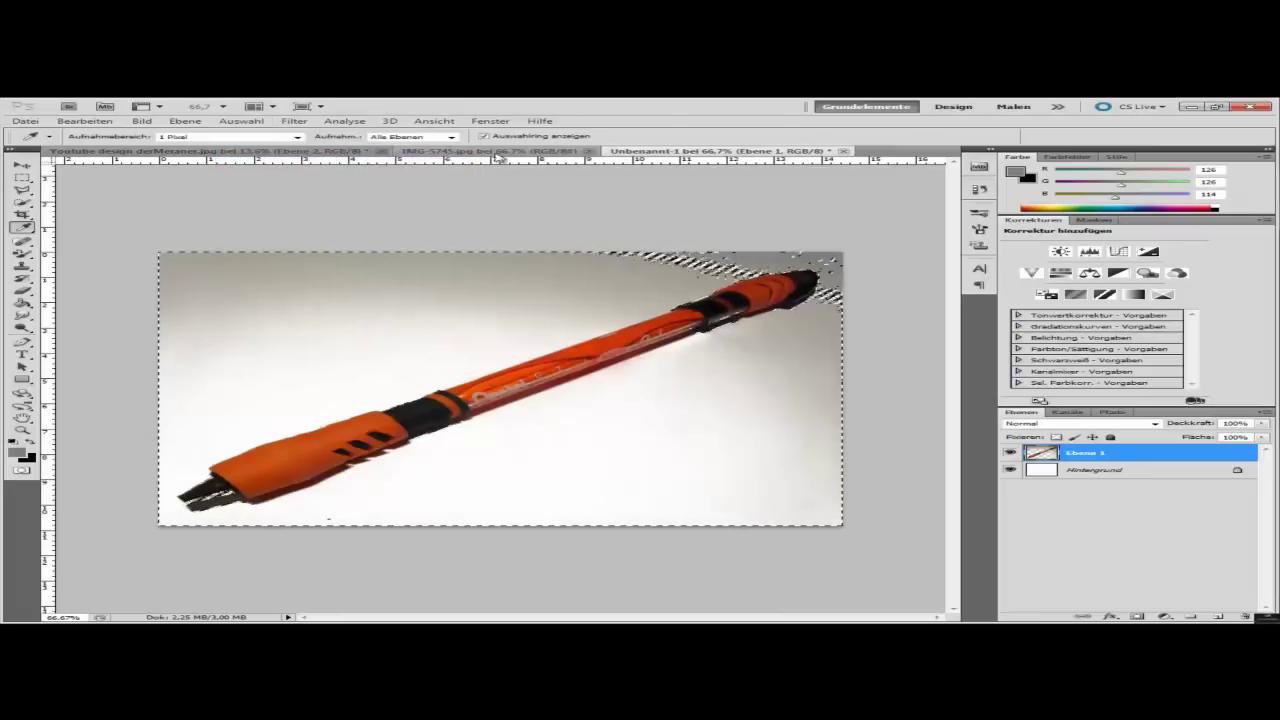
pyautogui.click(585, 151)
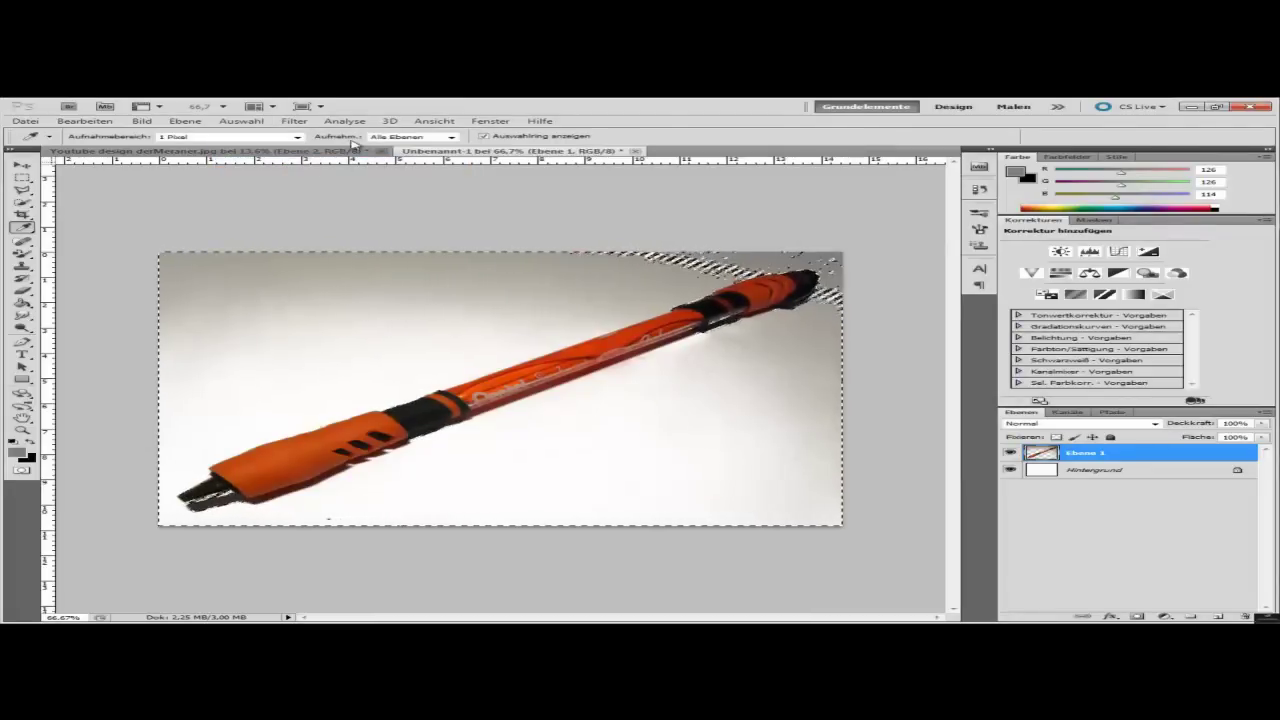
pyautogui.click(24, 121)
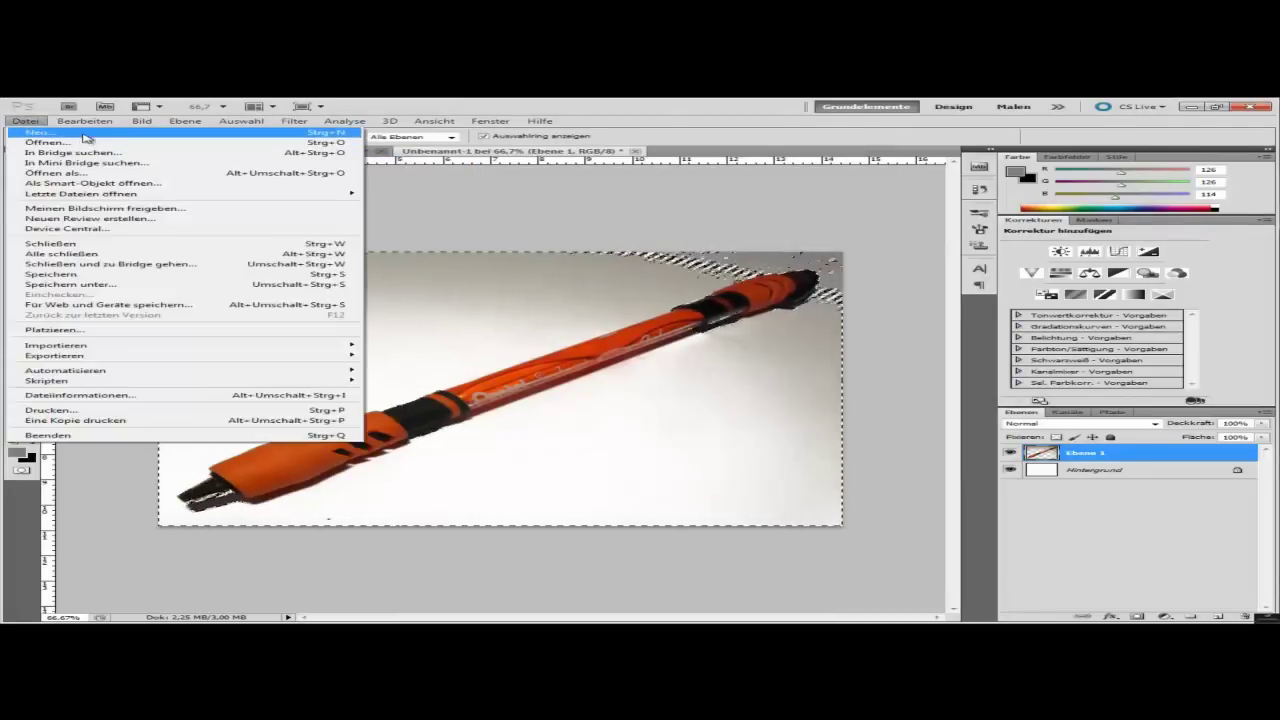
# Paste the pen into a new blank document and select it with an inverted colour range
pyautogui.click(86, 135)
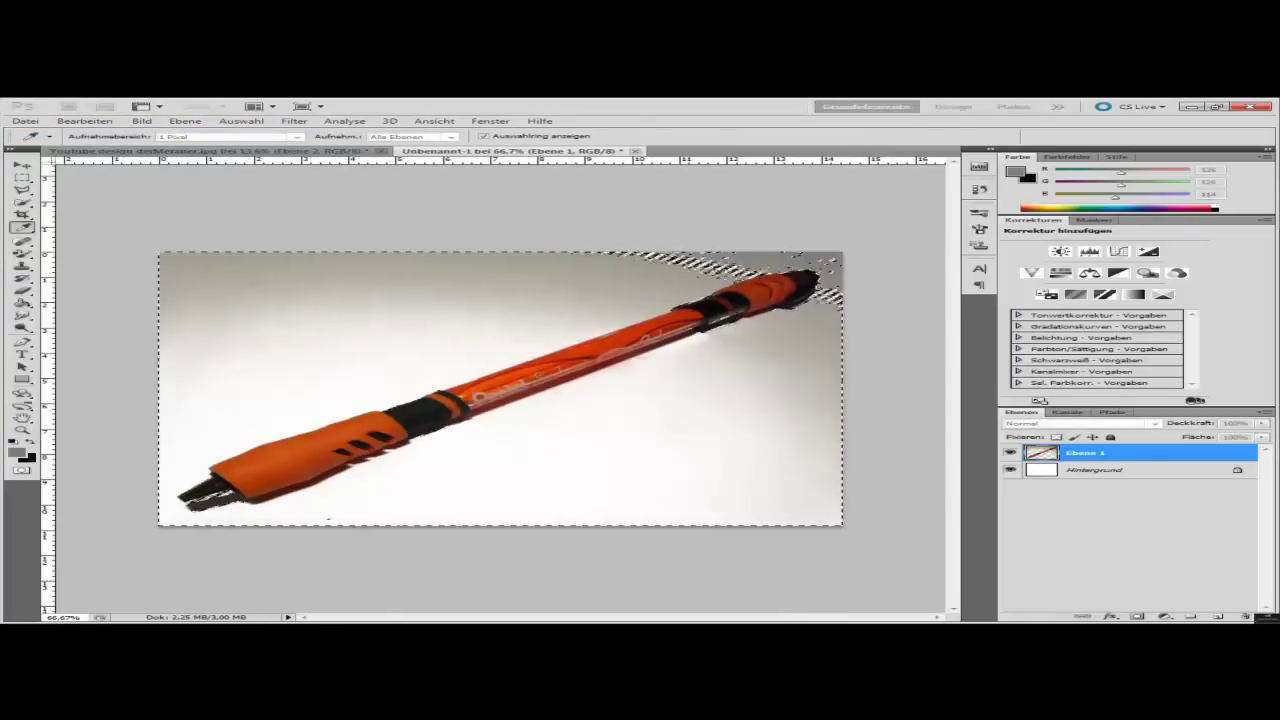
pyautogui.press('Return')
pyautogui.hotkey('ctrl', 'v')
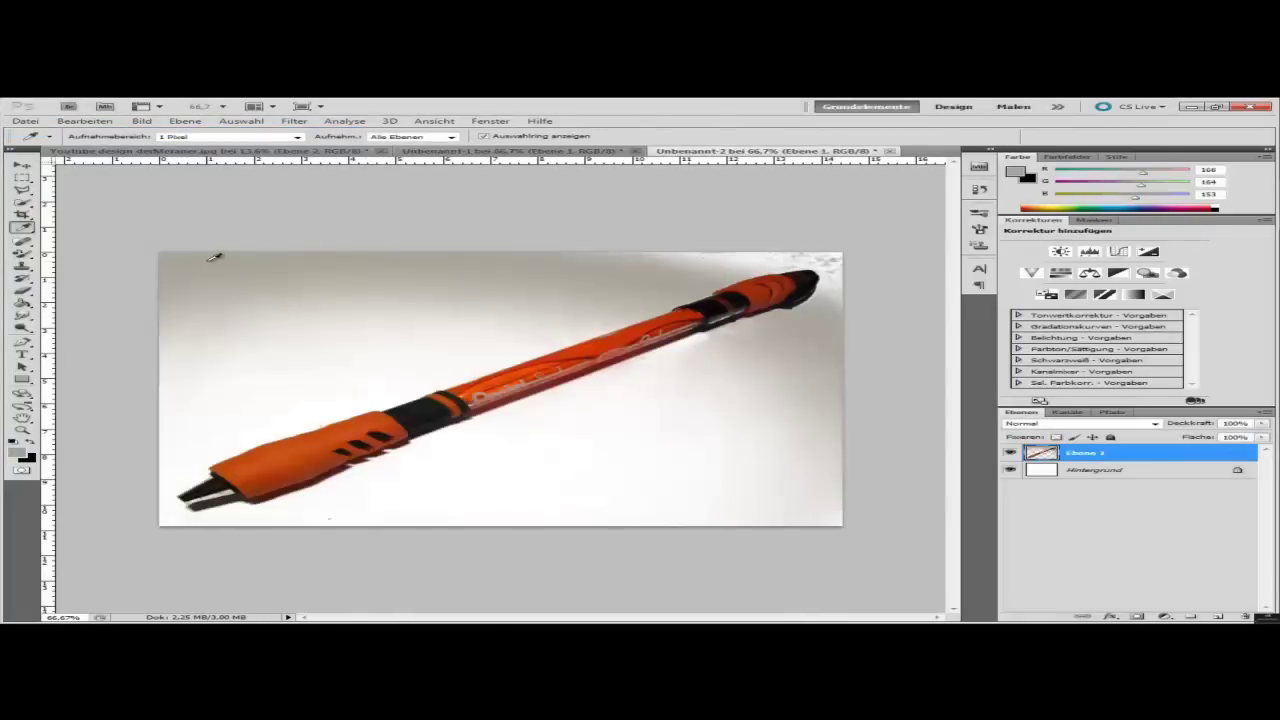
pyautogui.click(228, 123)
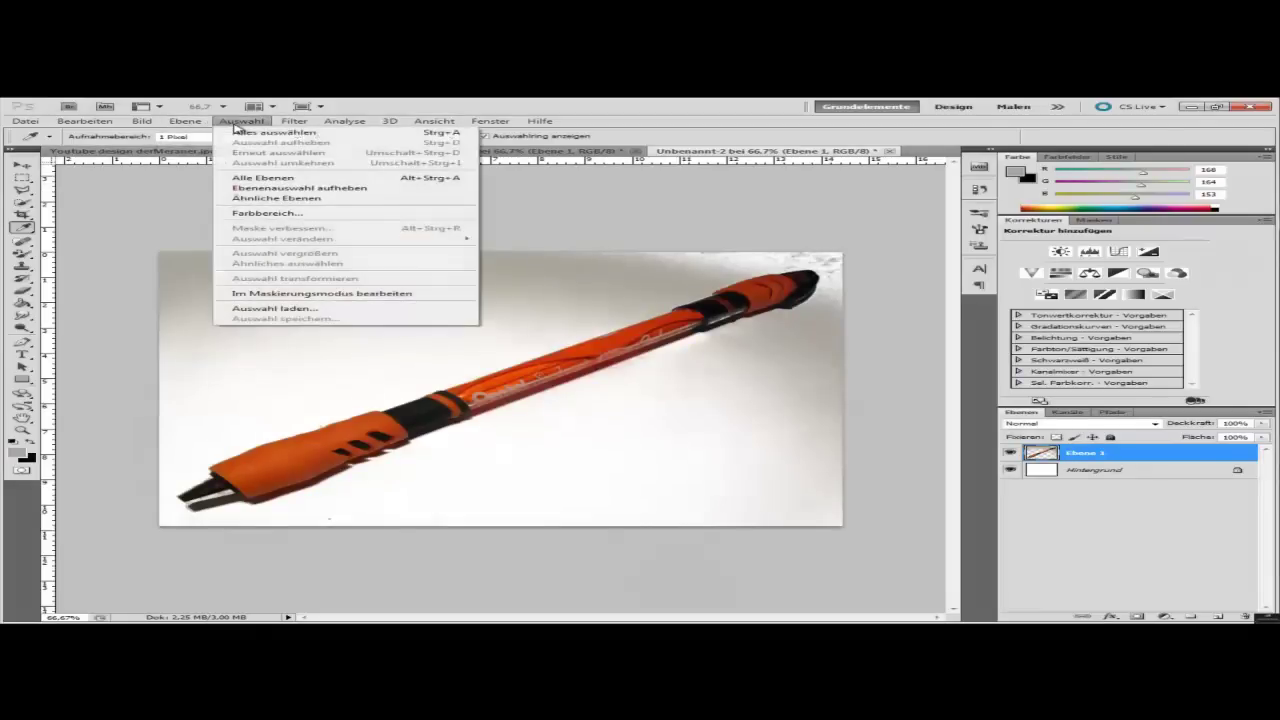
pyautogui.click(304, 214)
pyautogui.click(630, 232)
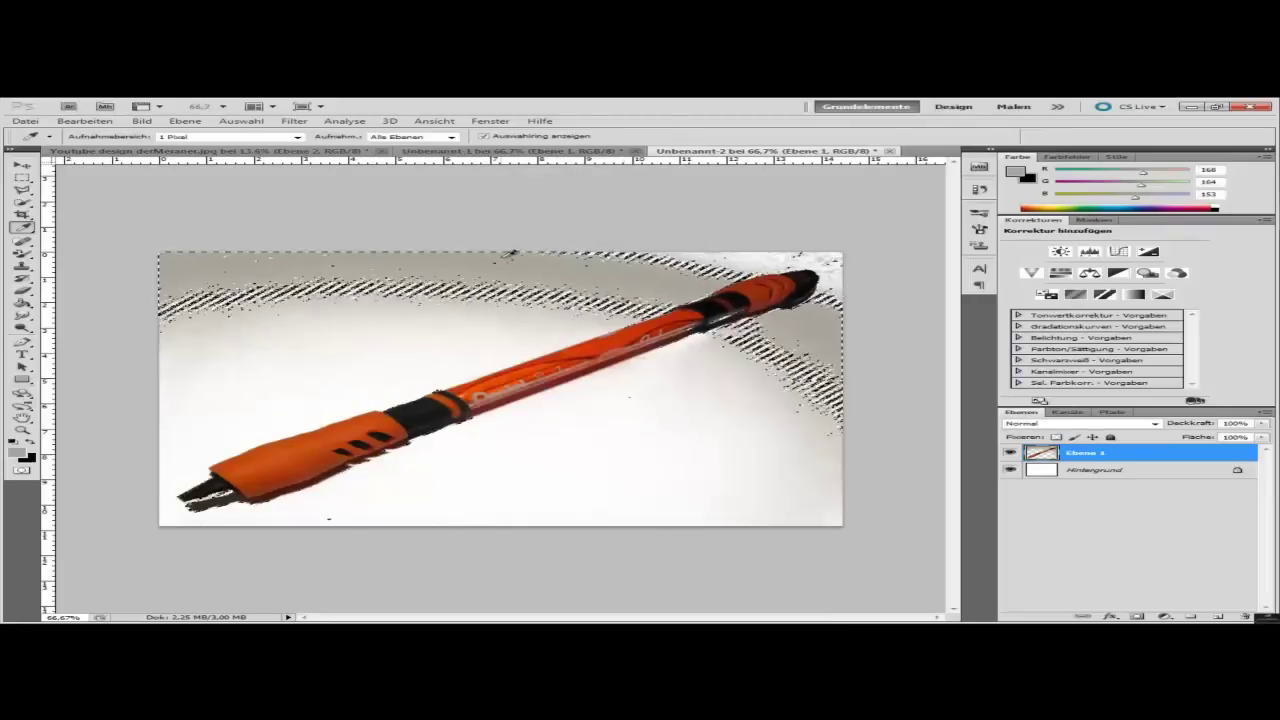
pyautogui.click(241, 122)
pyautogui.click(304, 168)
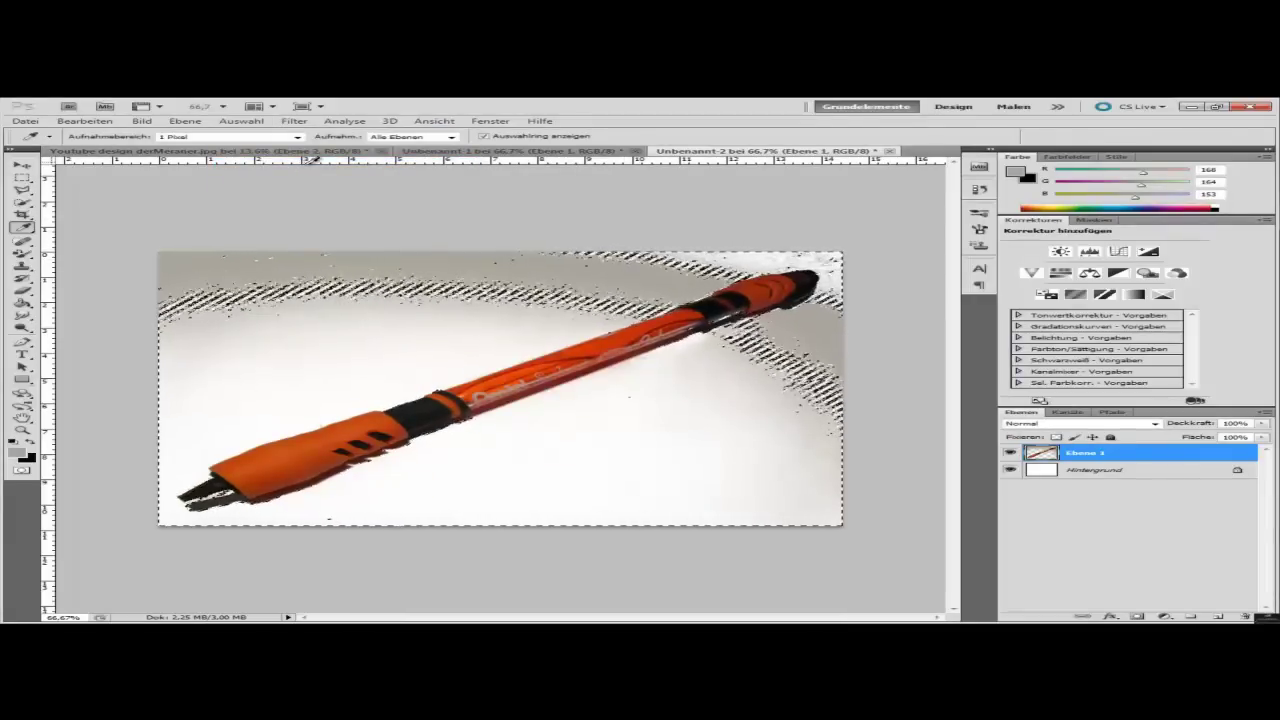
# Close Unbenannt-1 and create another blank document
pyautogui.click(634, 152)
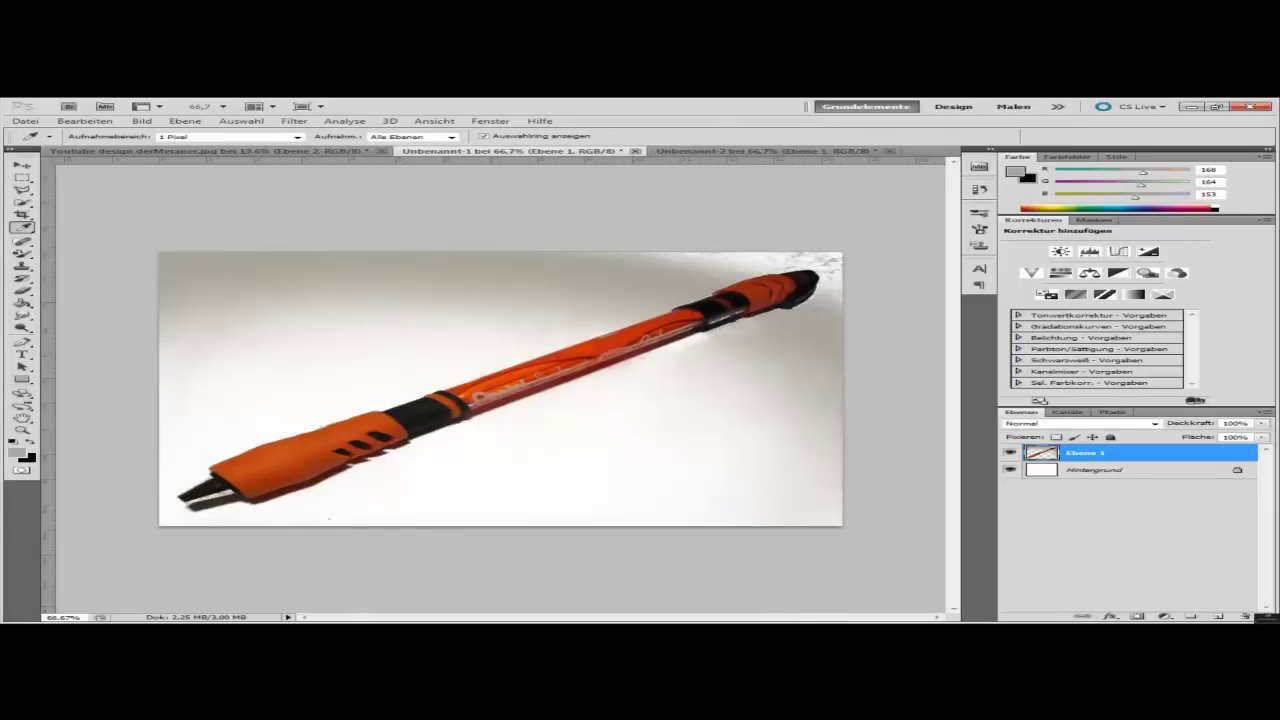
pyautogui.click(634, 151)
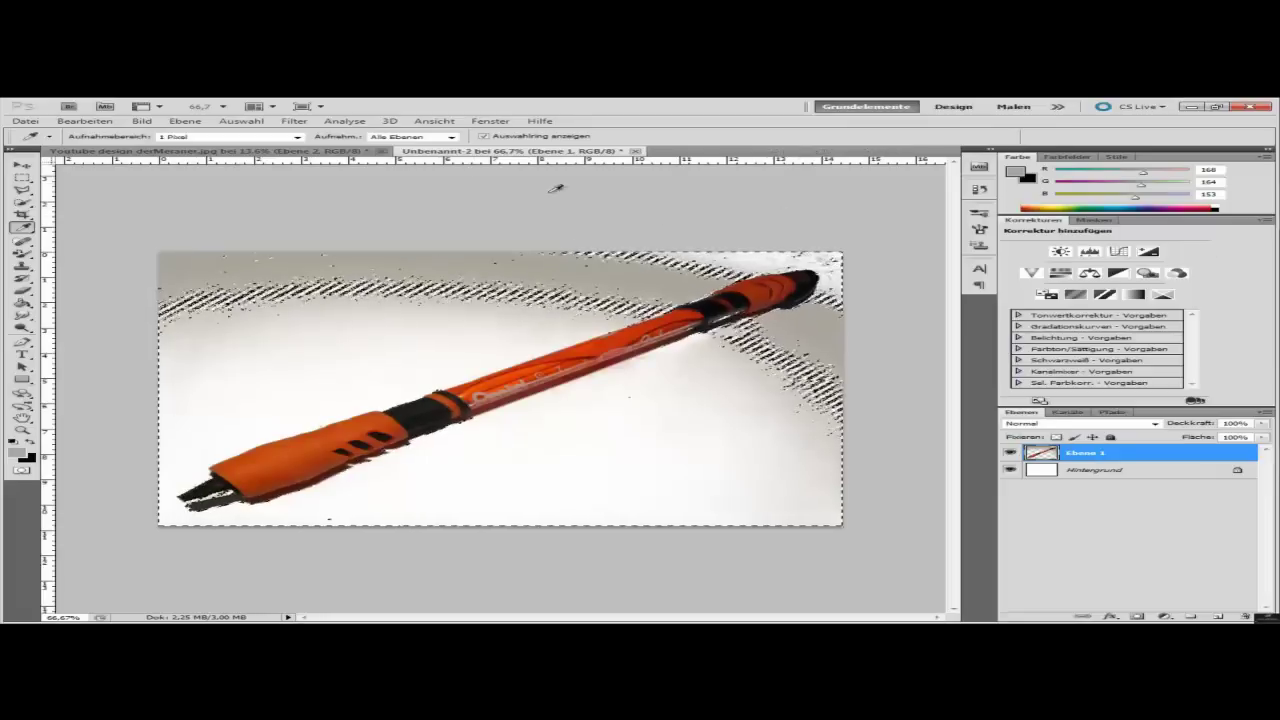
pyautogui.click(25, 120)
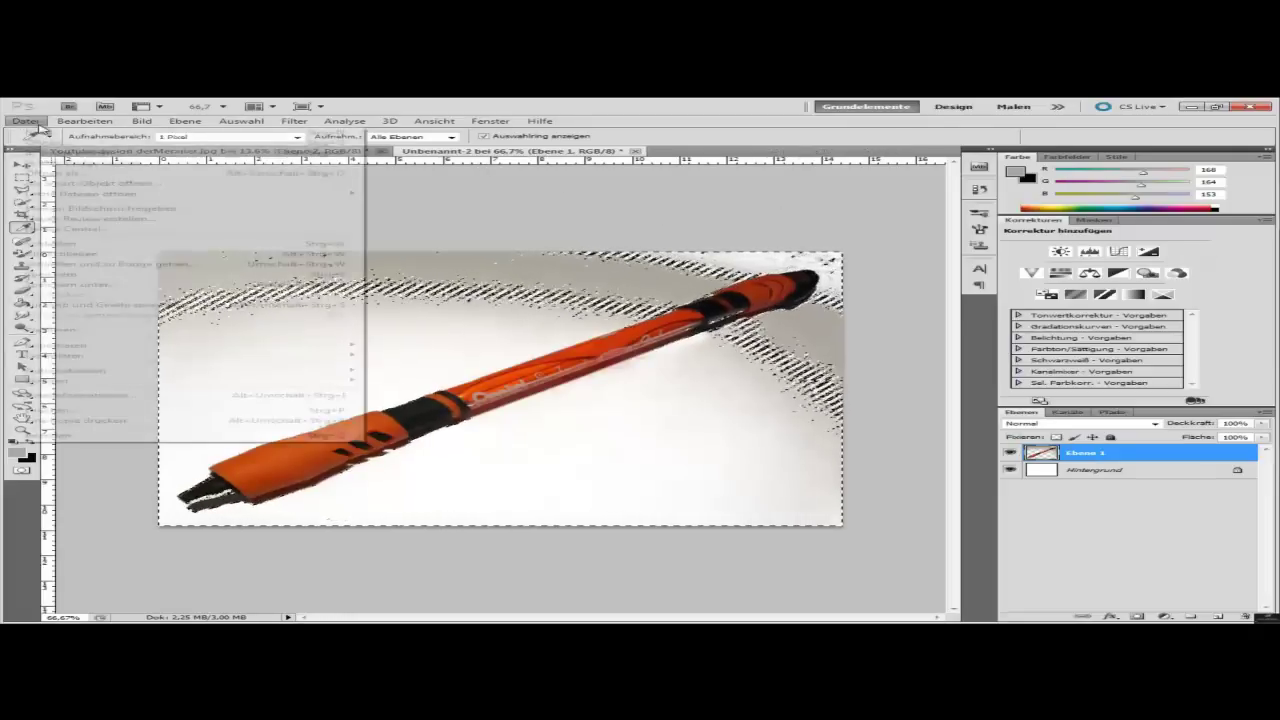
pyautogui.press('Escape')
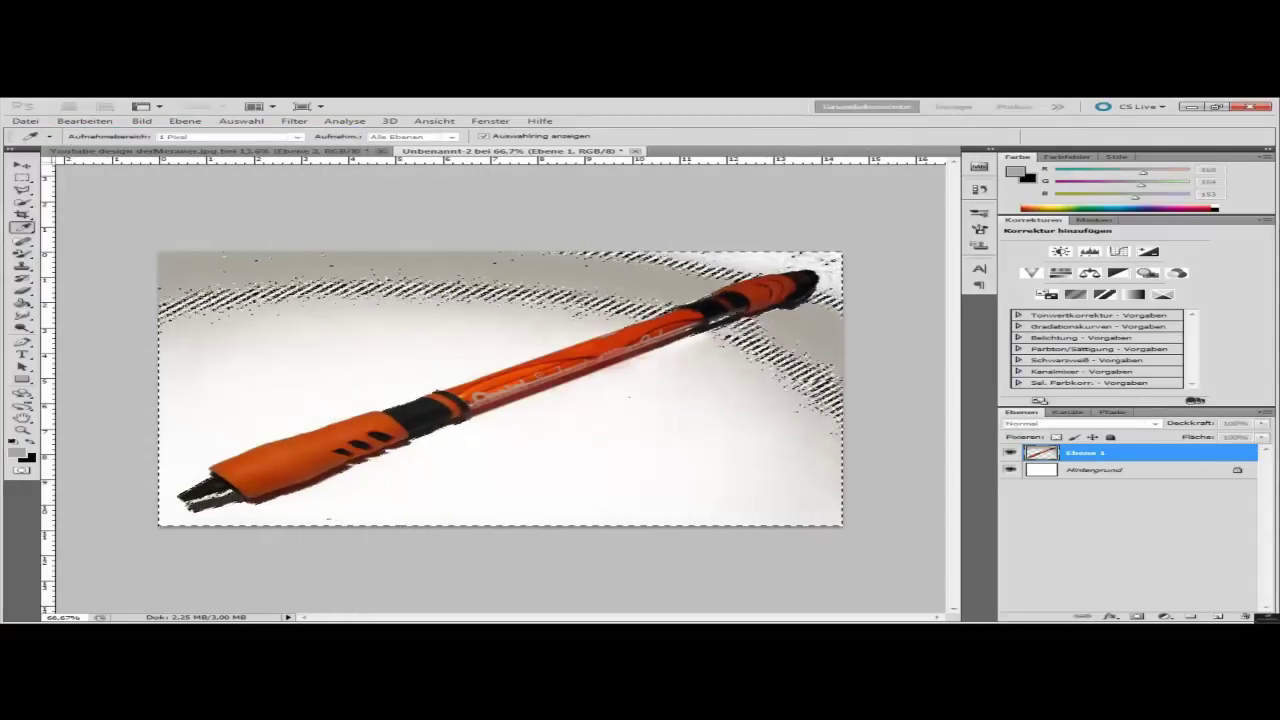
pyautogui.press('Return')
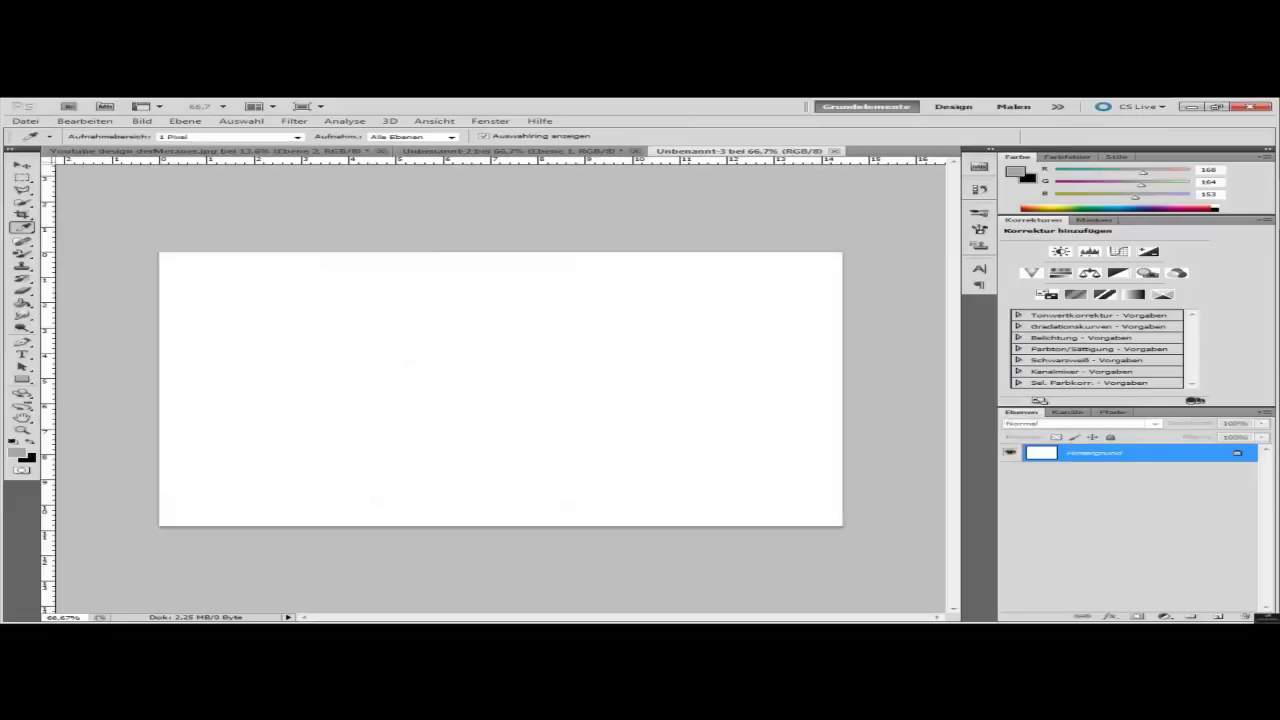
# Paste the pen into Unbenannt-3, colour-range select the sampled light background and invert it
pyautogui.hotkey('ctrl', 'v')
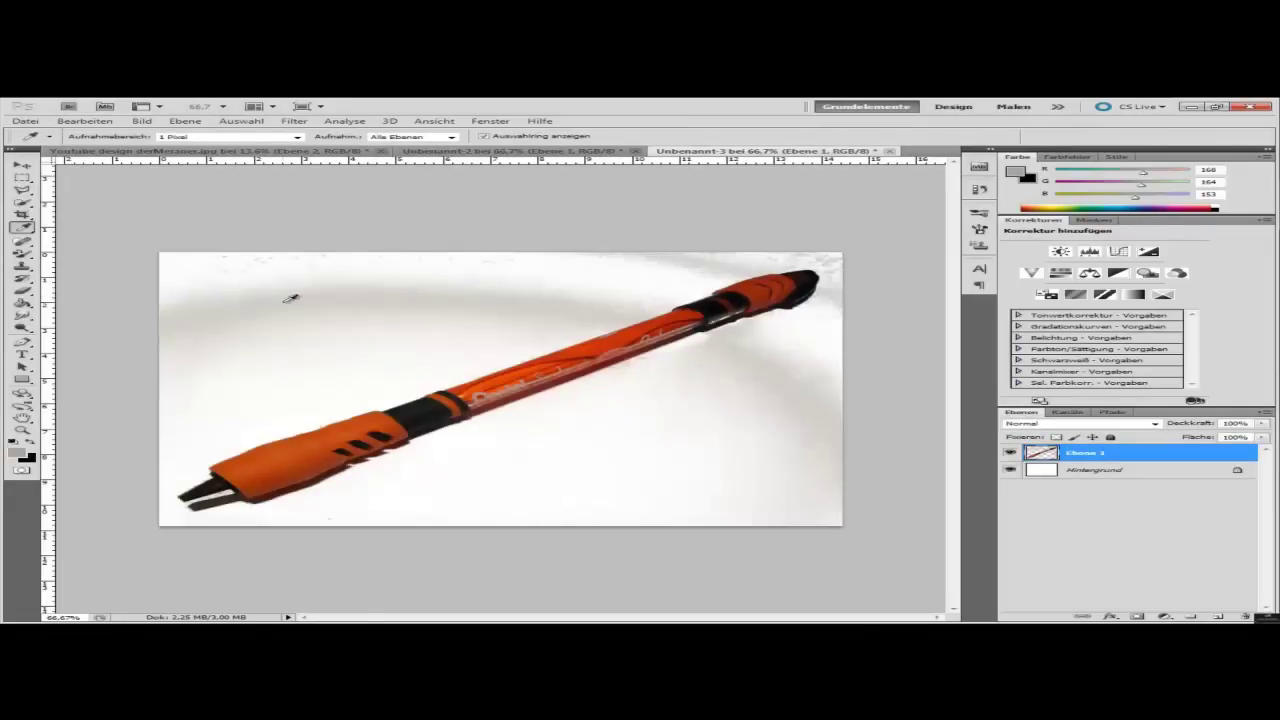
pyautogui.click(288, 298)
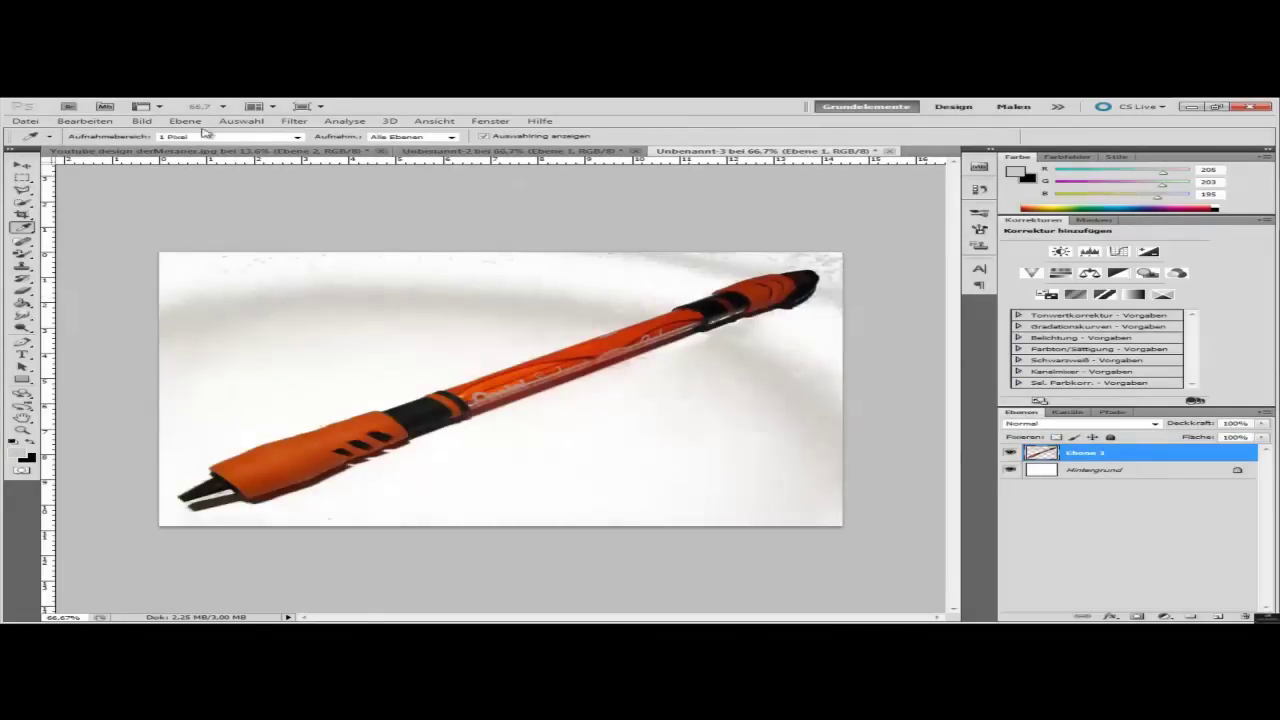
pyautogui.click(288, 121)
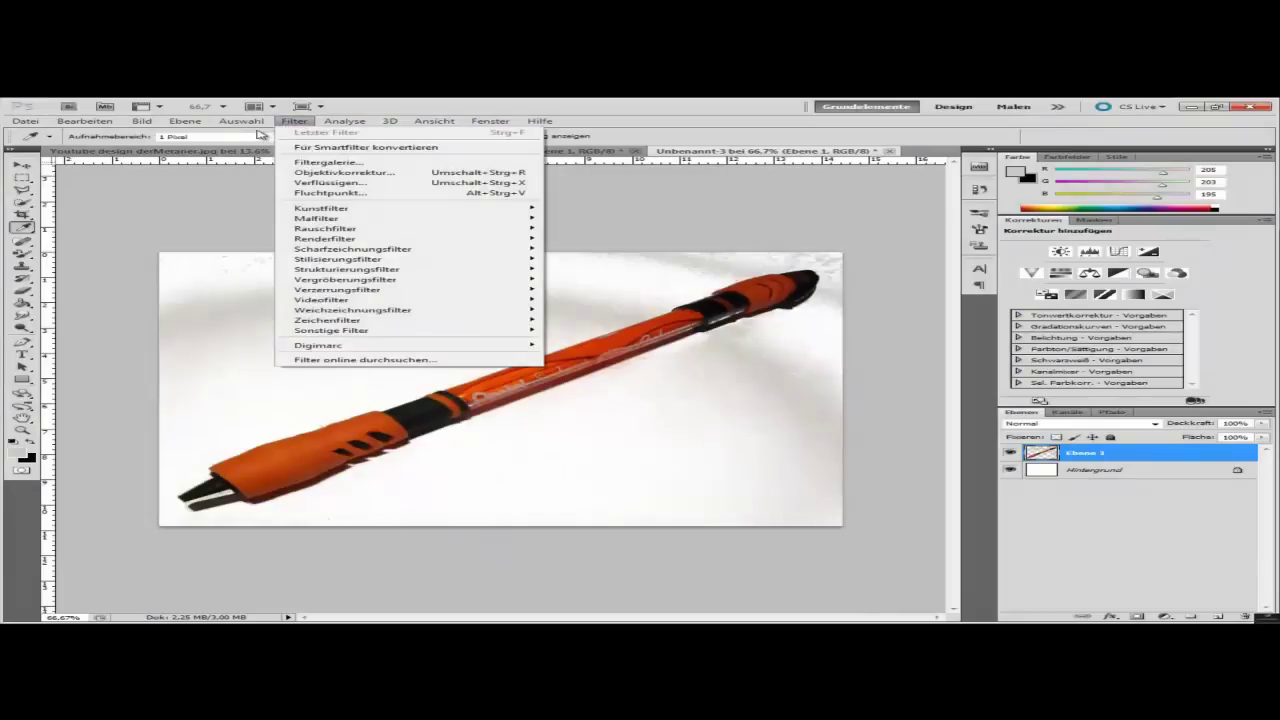
pyautogui.click(318, 213)
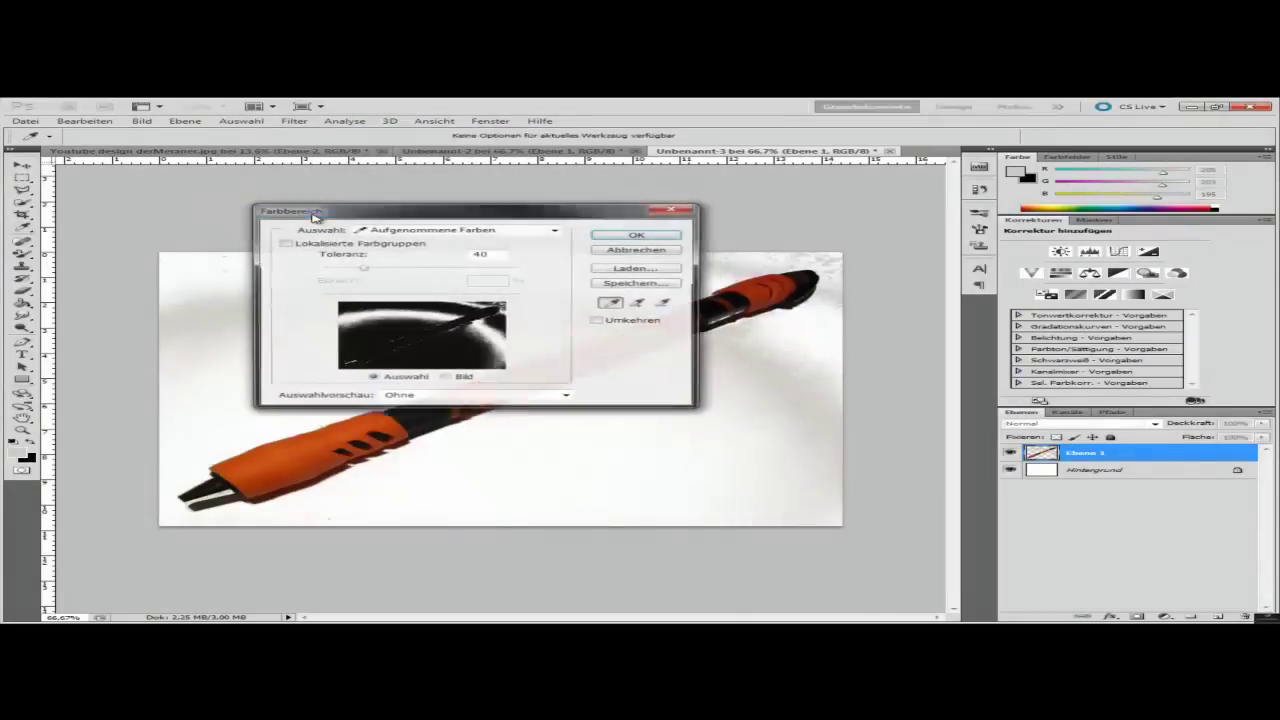
pyautogui.click(632, 233)
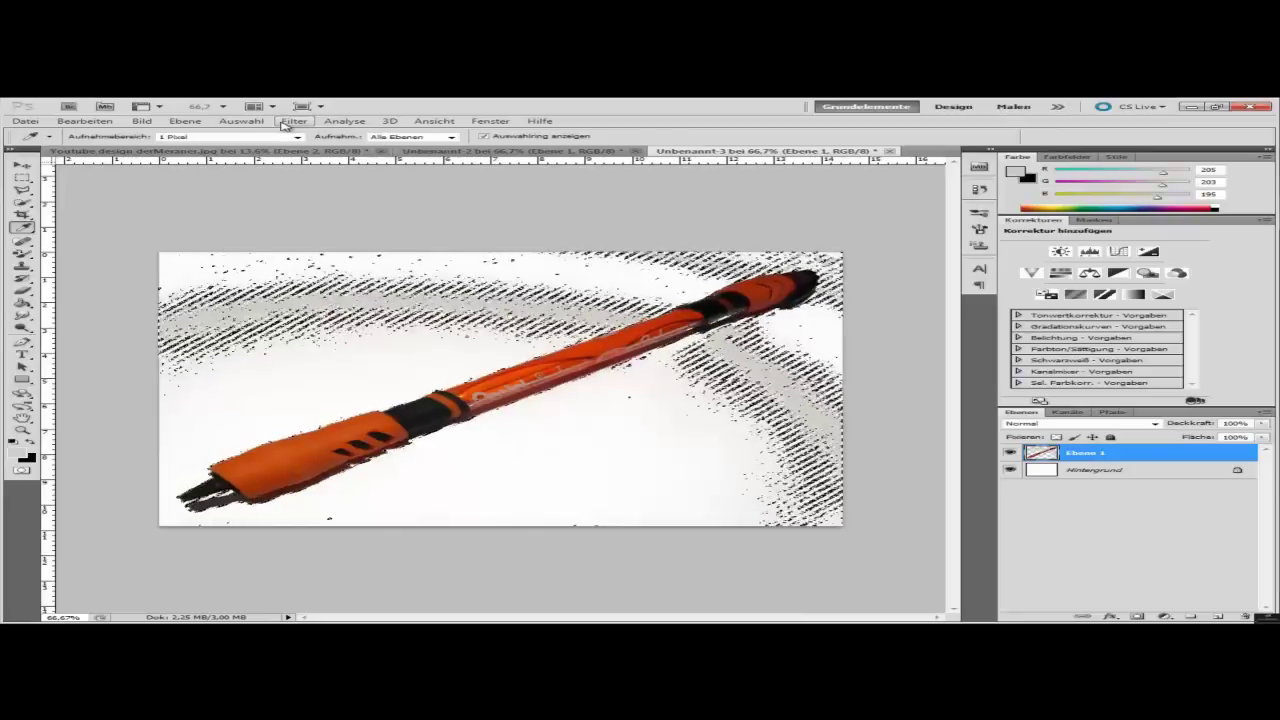
pyautogui.click(241, 121)
pyautogui.click(270, 163)
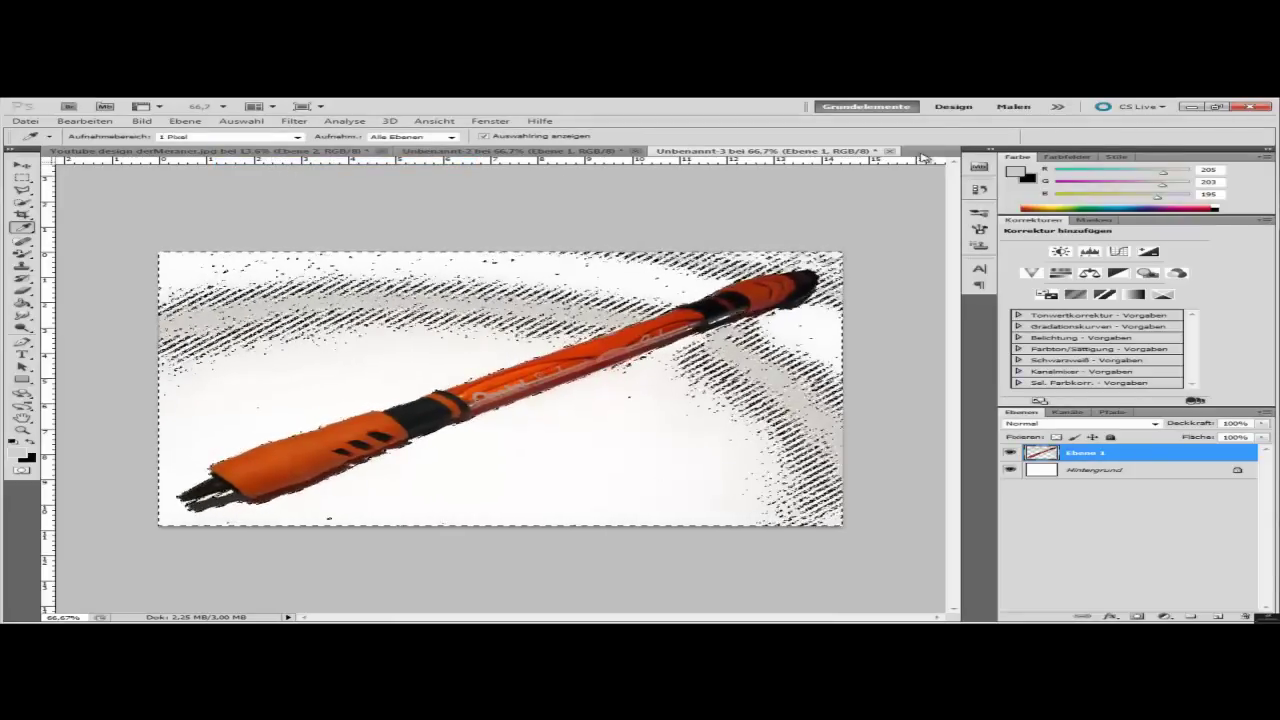
# Close the previous Unbenannt-2 document
pyautogui.click(645, 152)
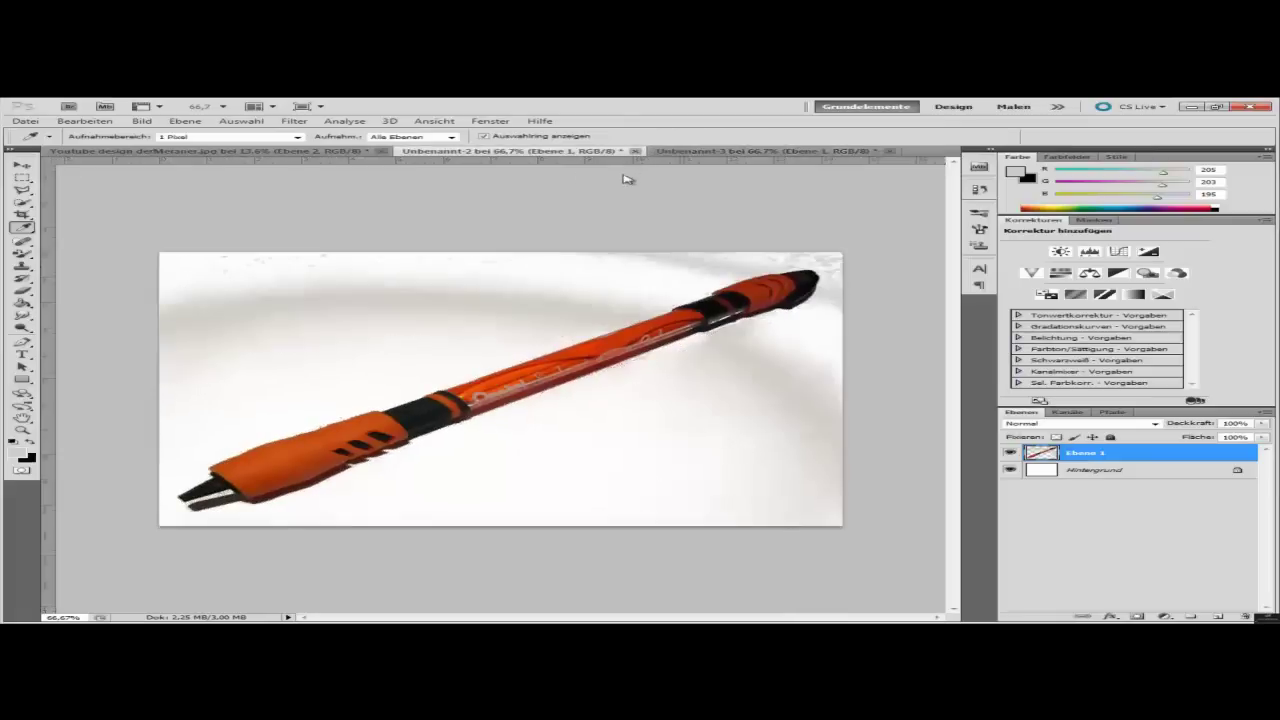
pyautogui.click(634, 151)
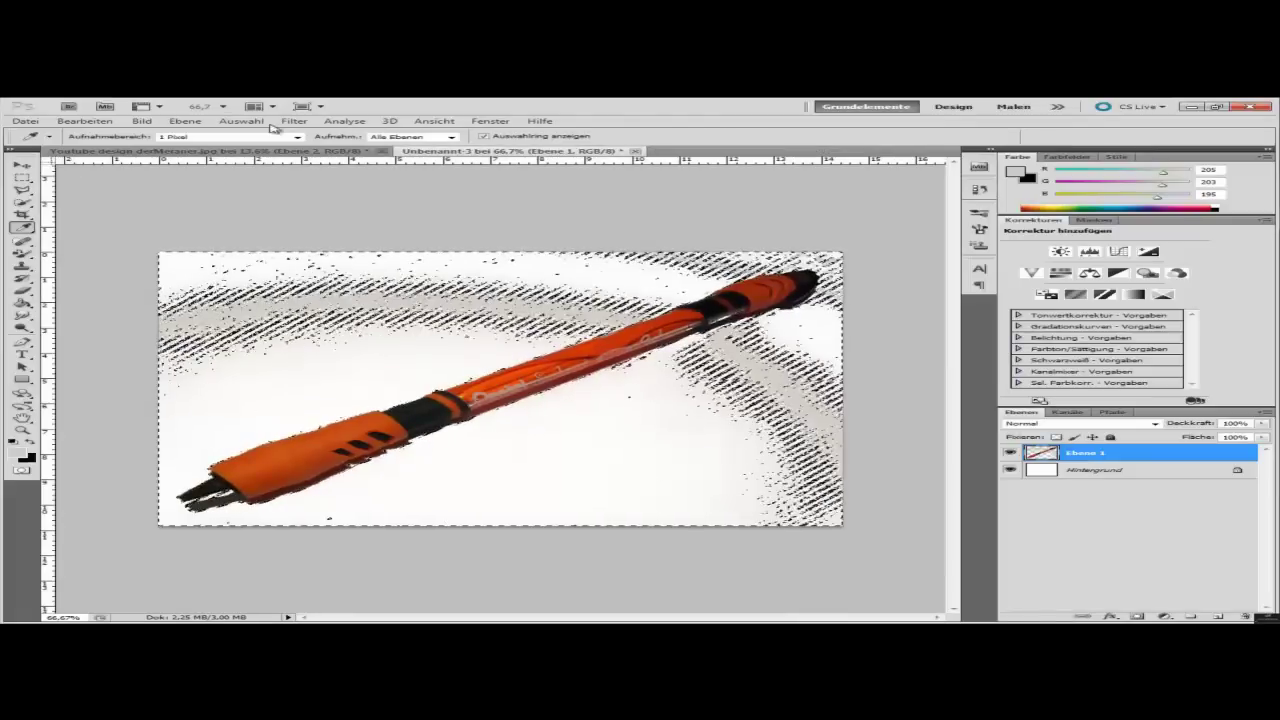
pyautogui.click(85, 121)
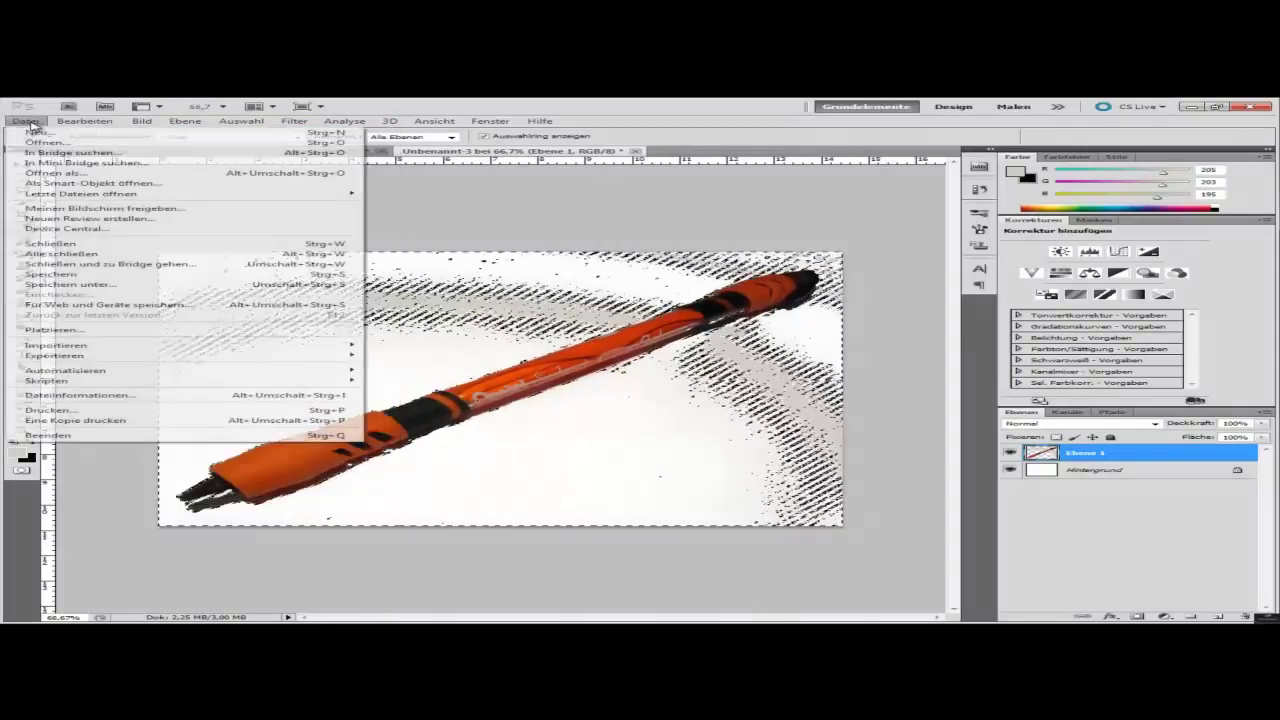
# Paste the pen as Ebene 1 into a new Unbenannt-4 document and colour-range select its background
pyautogui.click(213, 209)
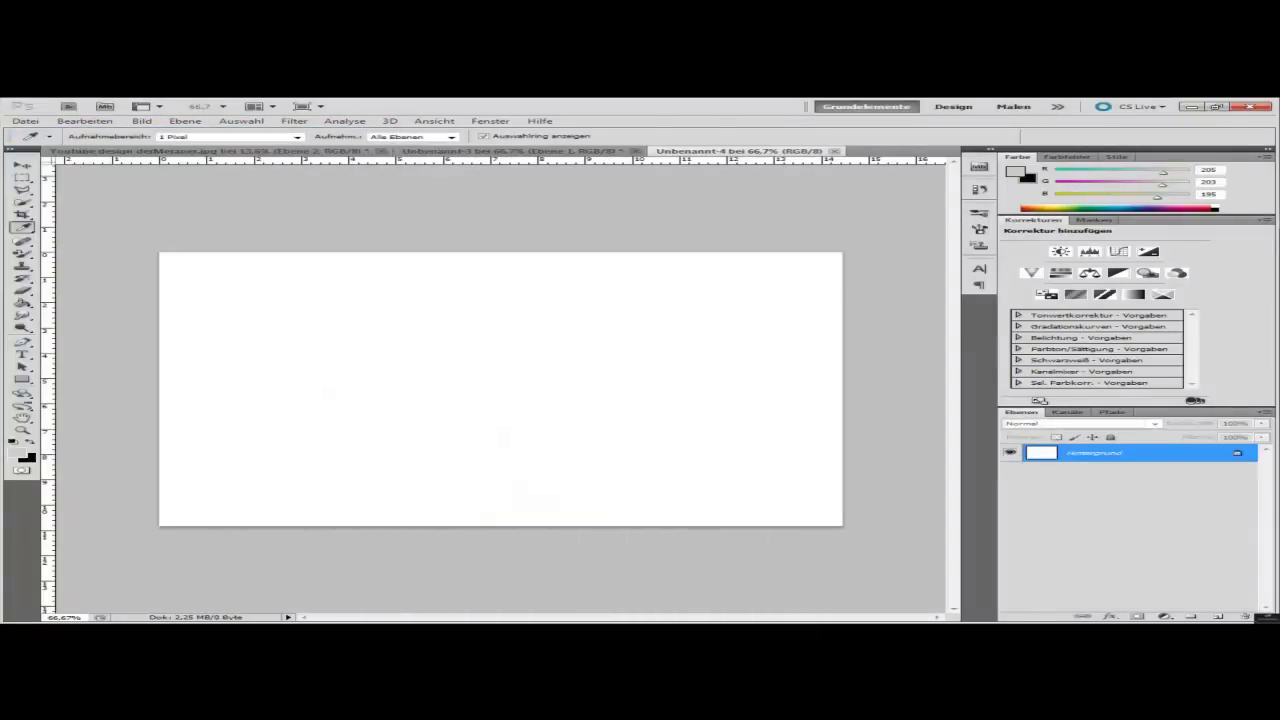
pyautogui.hotkey('ctrl', 'v')
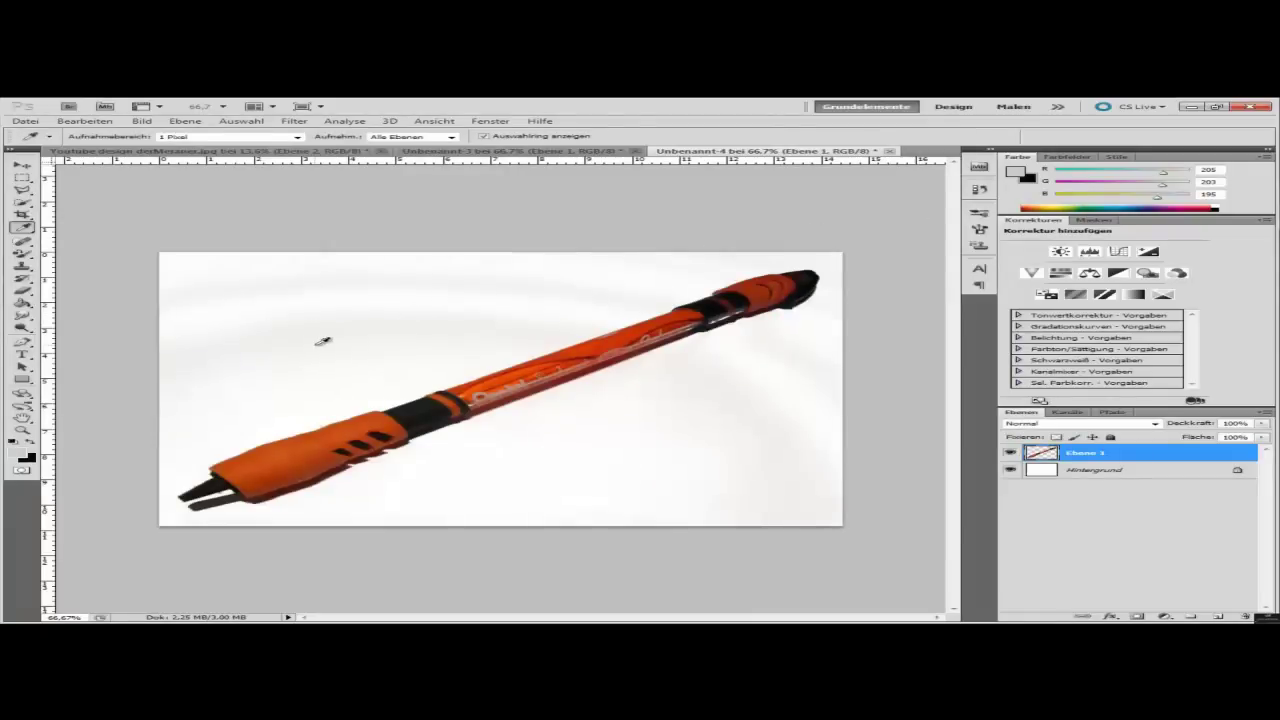
pyautogui.click(328, 341)
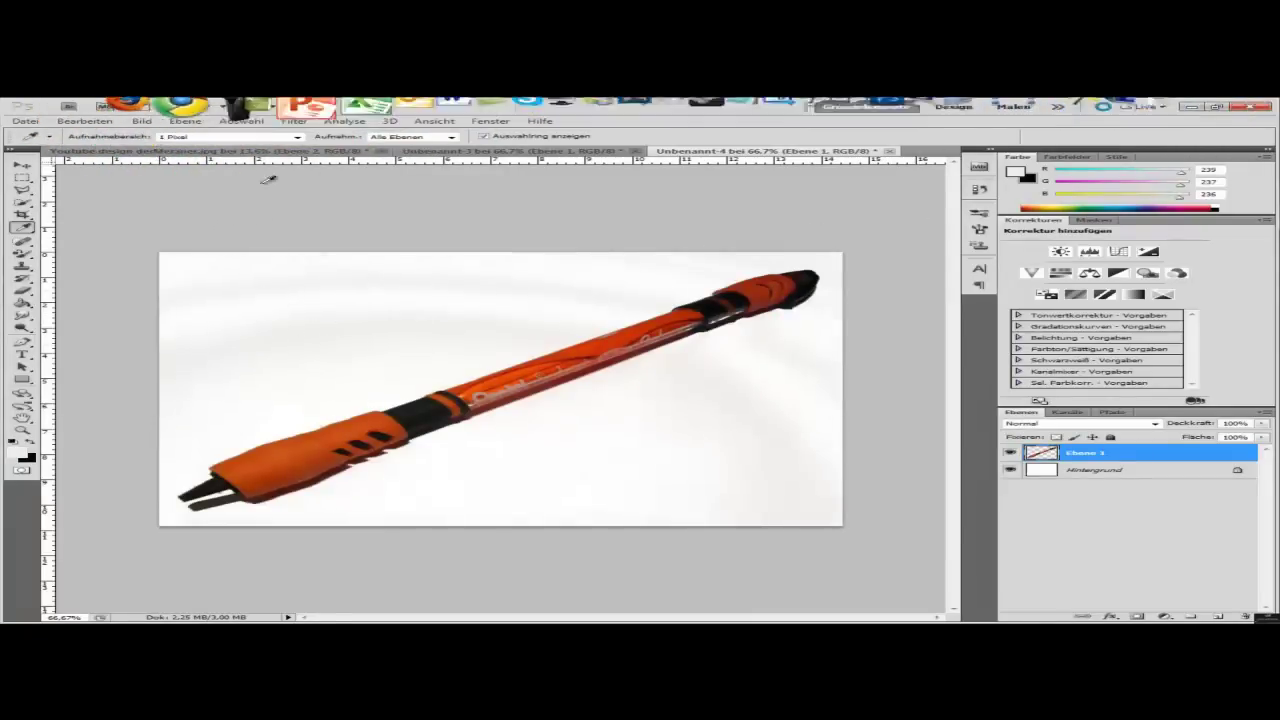
pyautogui.click(245, 121)
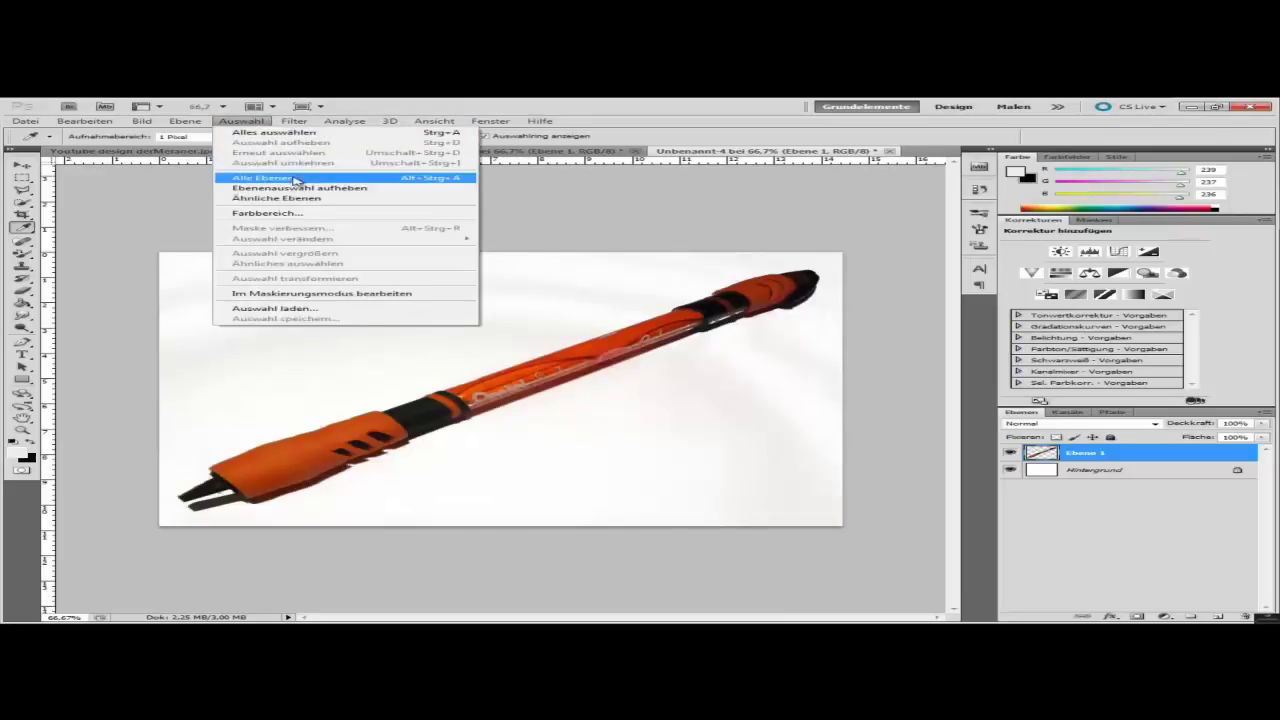
pyautogui.click(262, 213)
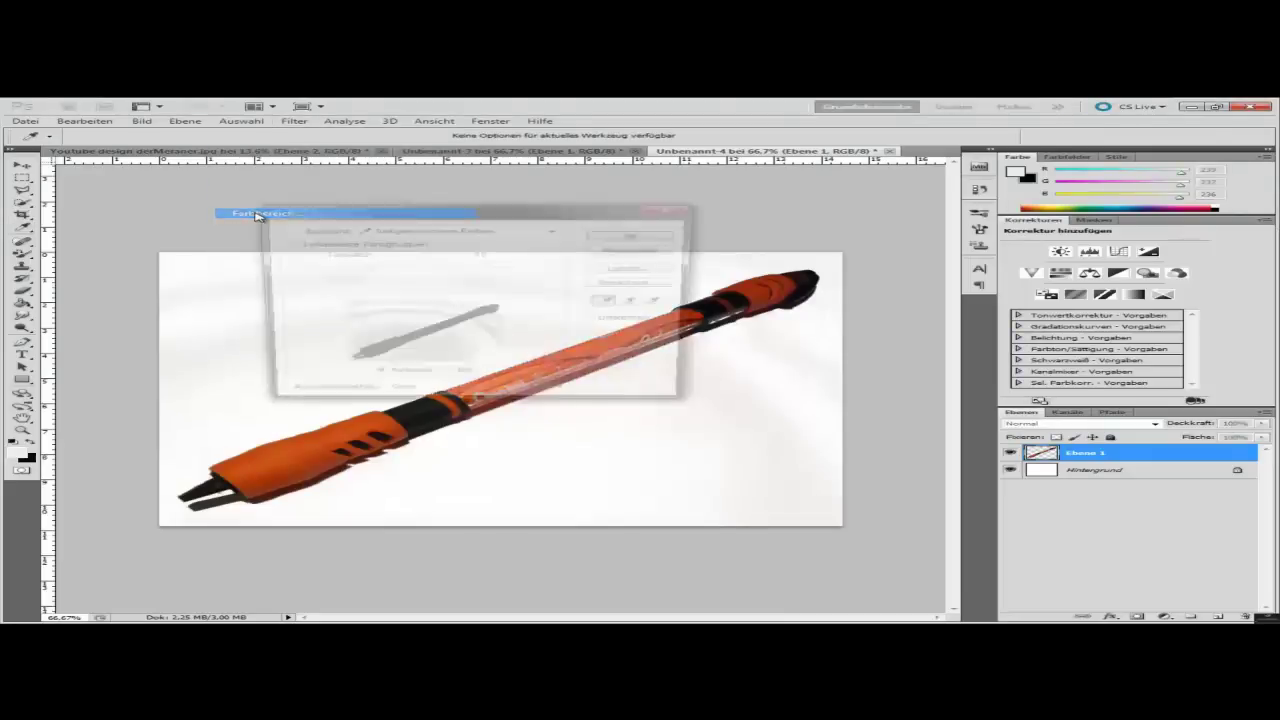
pyautogui.click(640, 236)
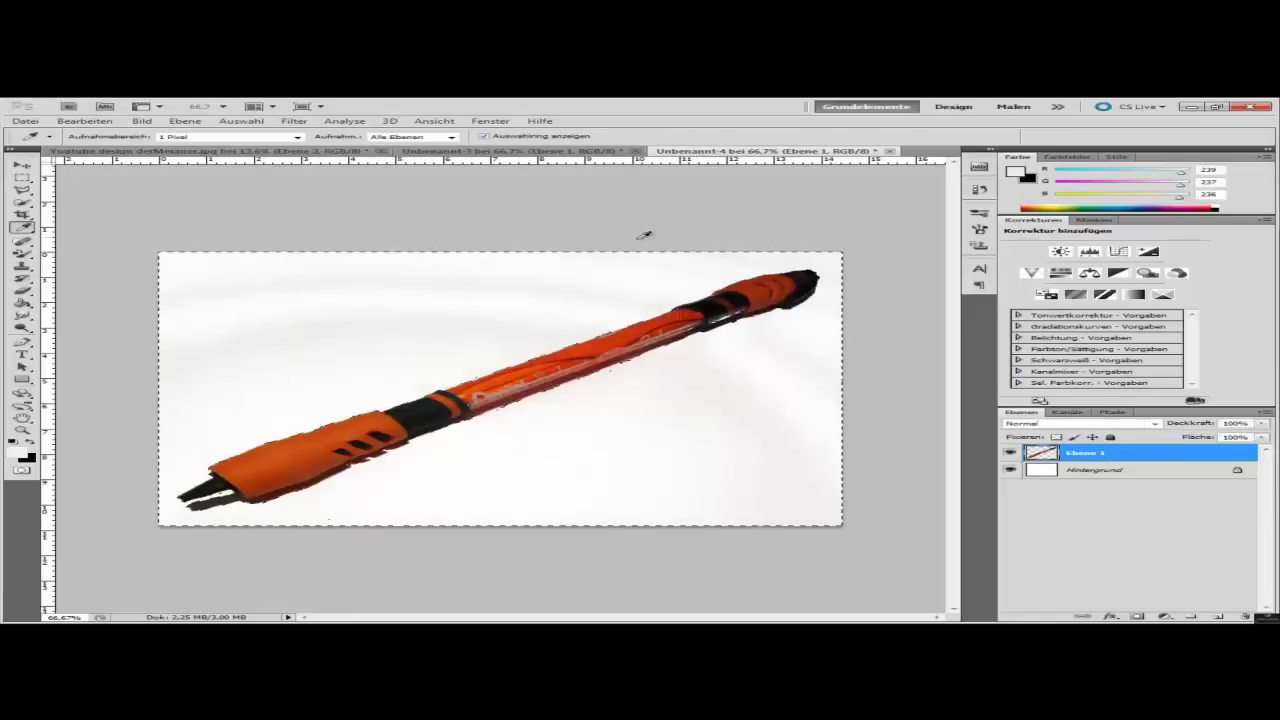
# Invert the selection so it covers the pen in Unbenannt-4
pyautogui.click(241, 120)
pyautogui.click(300, 166)
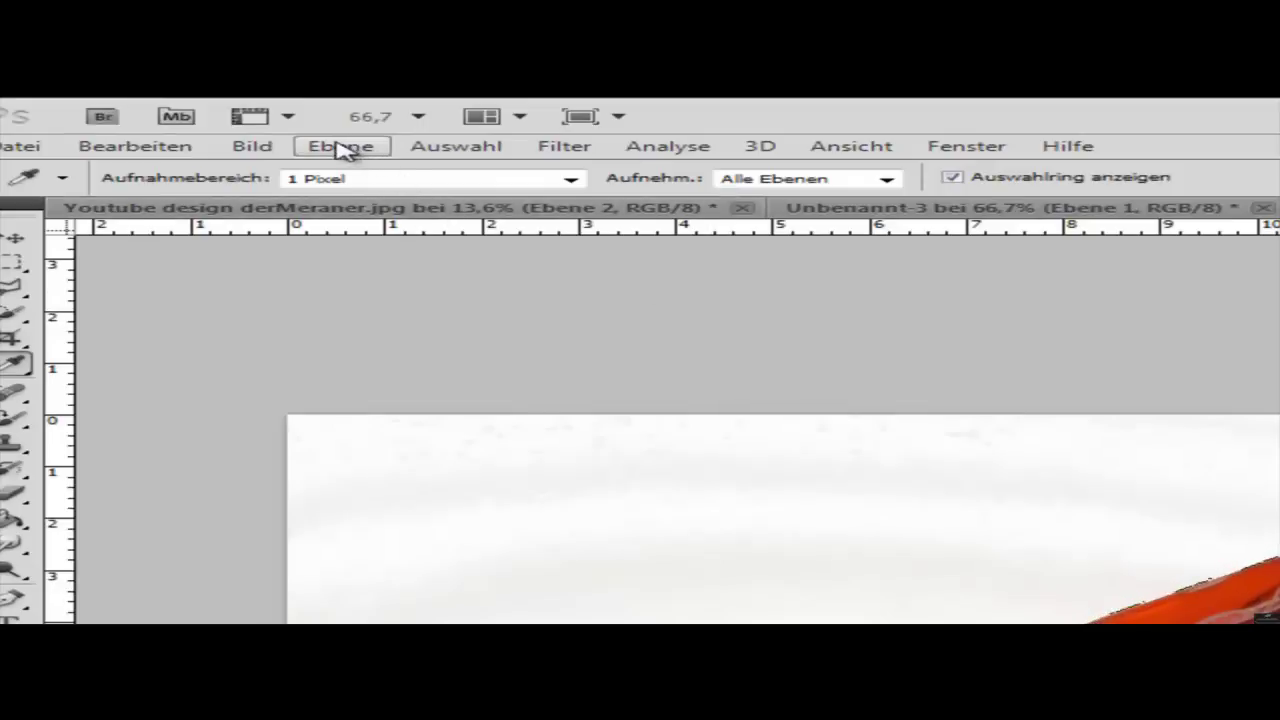
pyautogui.click(445, 150)
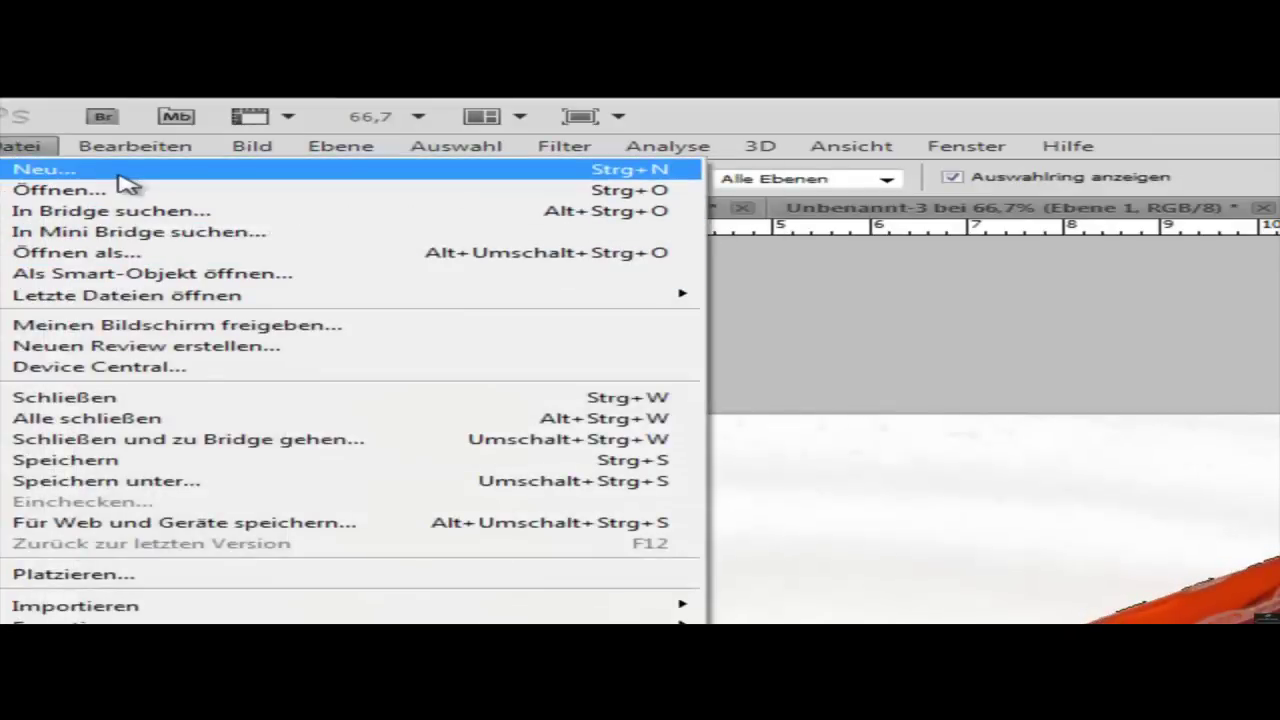
pyautogui.press('Escape')
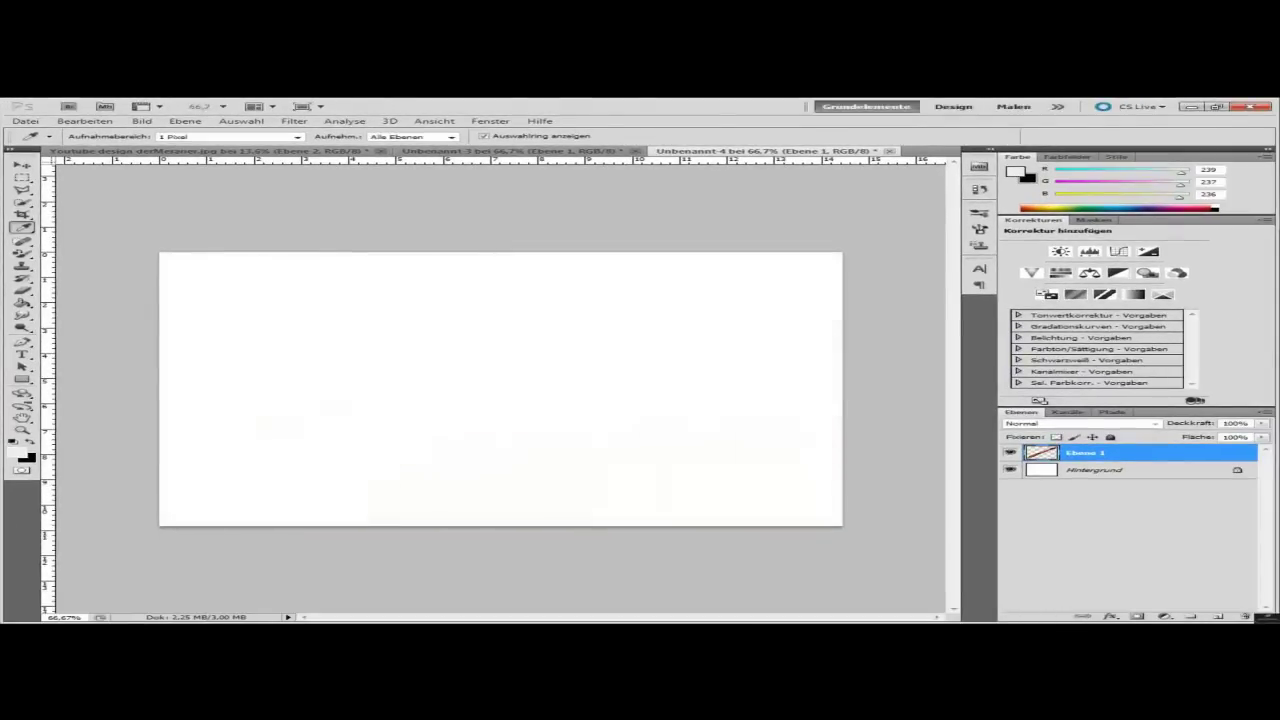
# Paste the cut-out pen into new document Unbenannt-5, nudge it left and down, and close Unbenannt-3
pyautogui.hotkey('ctrl', 'alt', 'n')
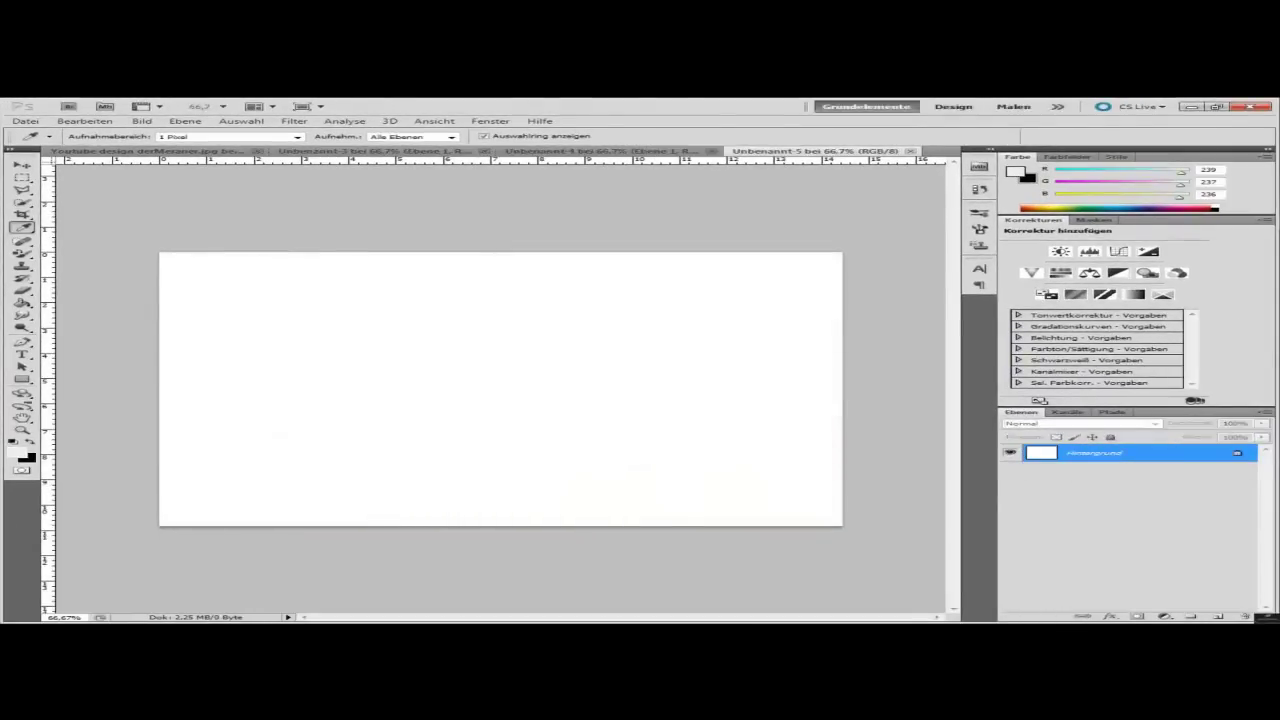
pyautogui.hotkey('ctrl', 'v')
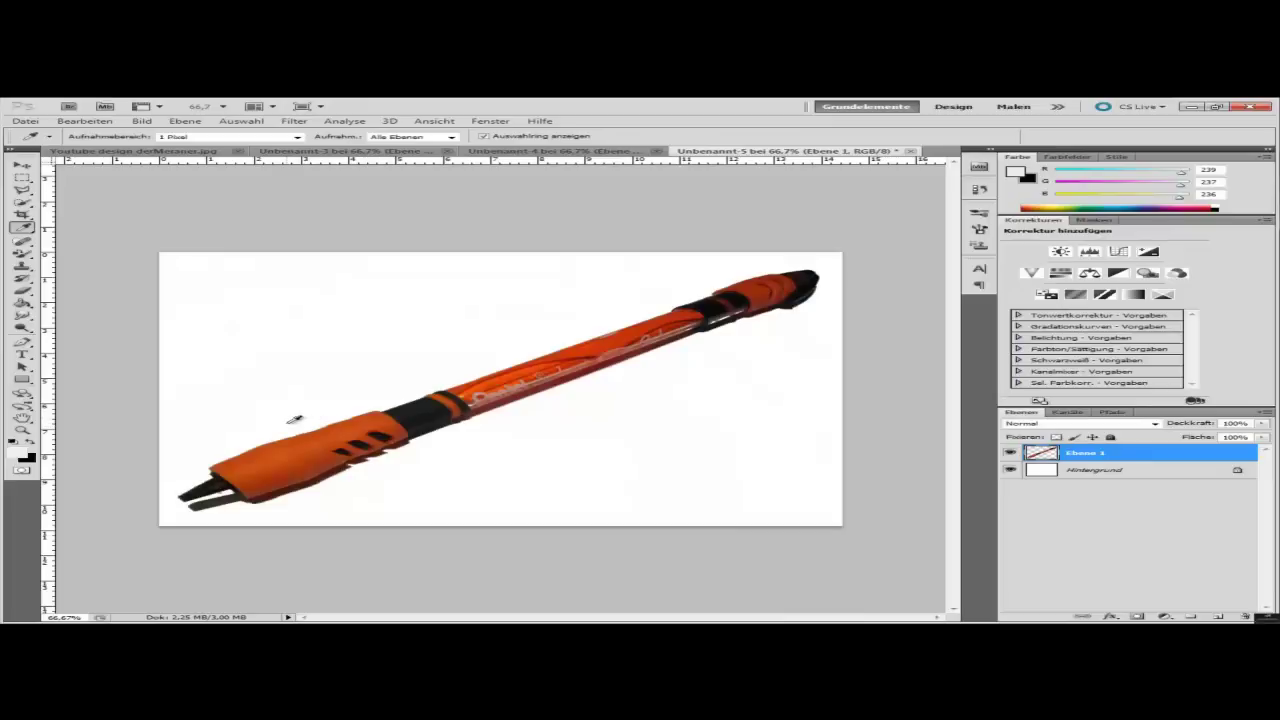
pyautogui.click(26, 166)
pyautogui.moveTo(544, 358)
pyautogui.mouseDown()
pyautogui.moveTo(518, 376)
pyautogui.moveTo(545, 366)
pyautogui.mouseUp()
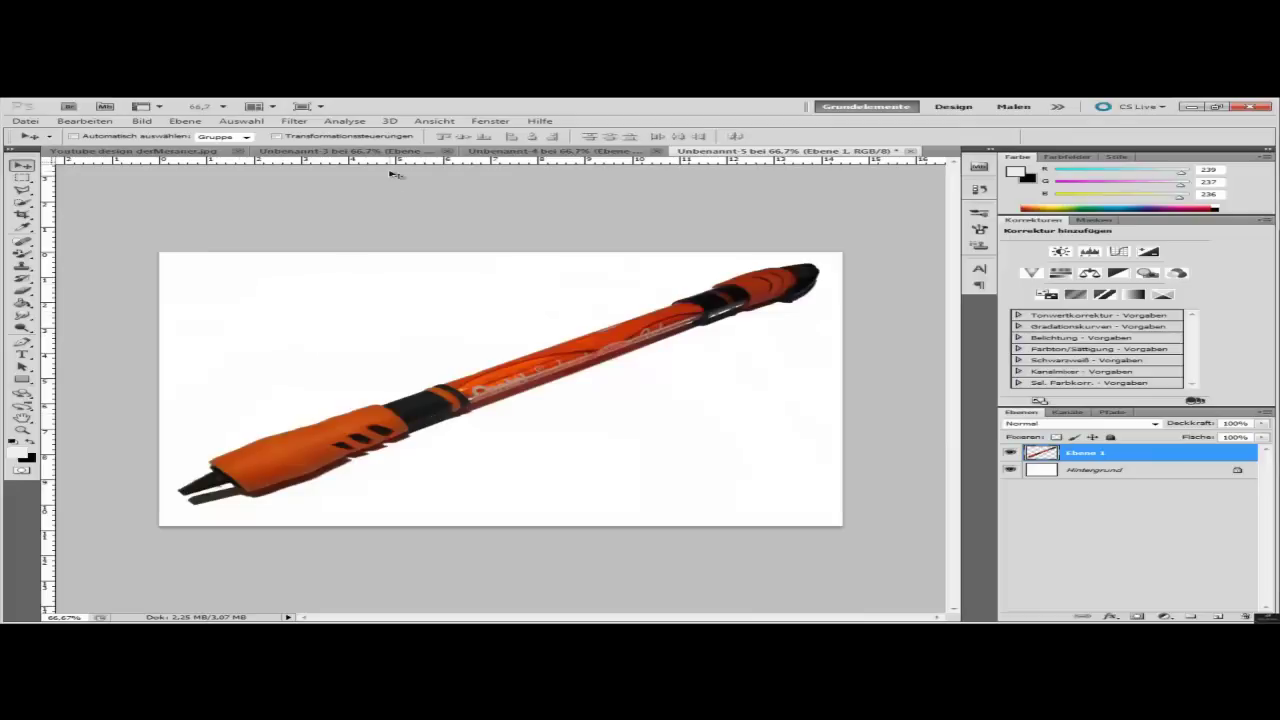
pyautogui.click(430, 152)
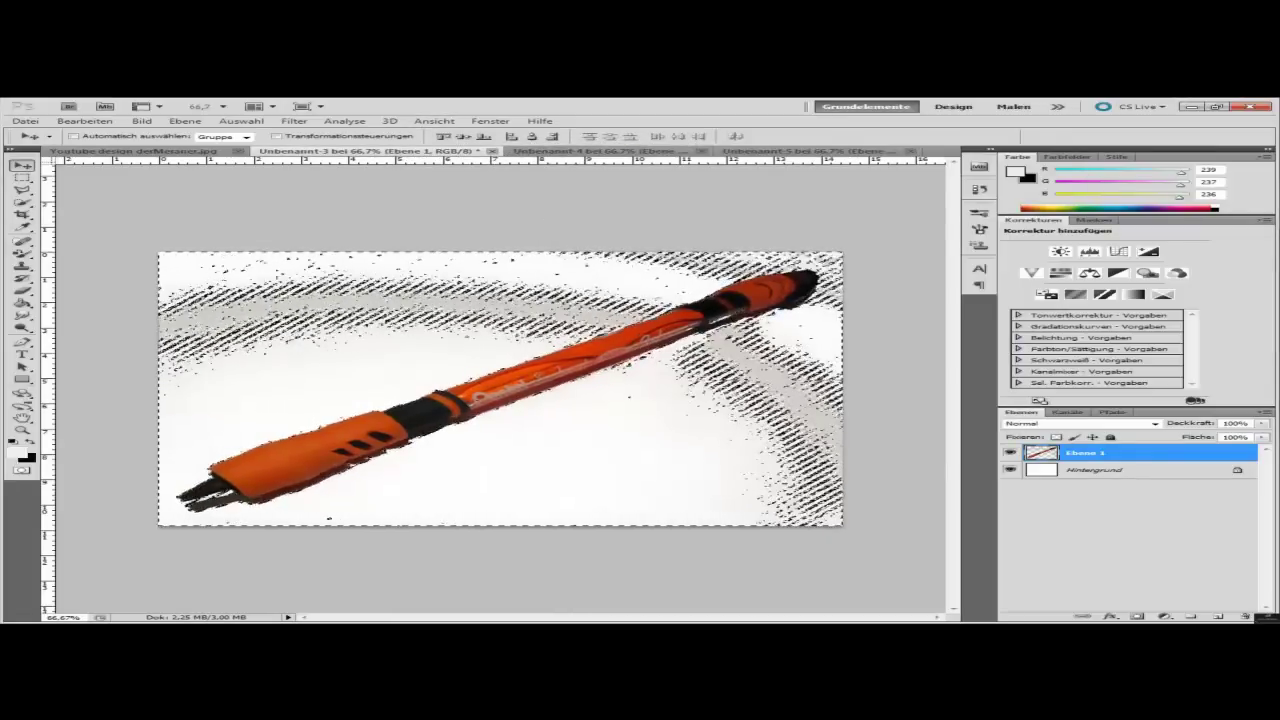
pyautogui.click(494, 152)
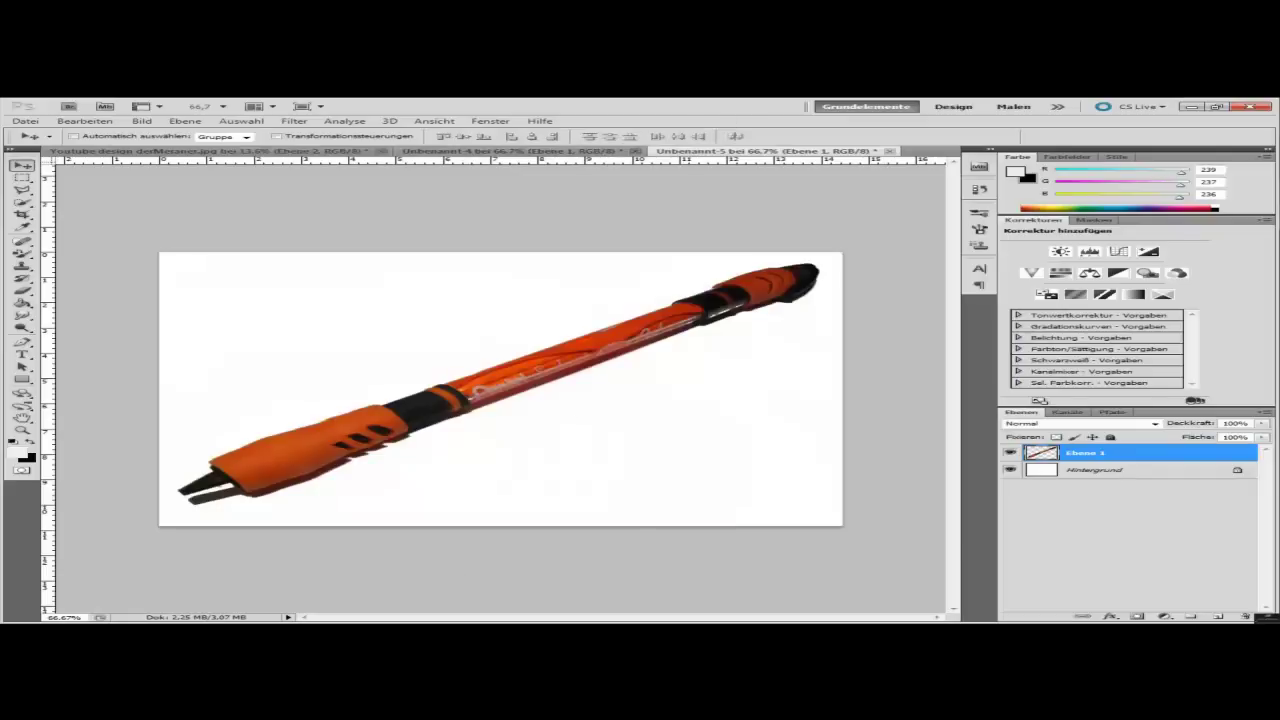
# View IMG-5745 in Picasa Photo Viewer and click through to compare it with Penspinning.jpg
pyautogui.hotkey('alt', 'Tab')
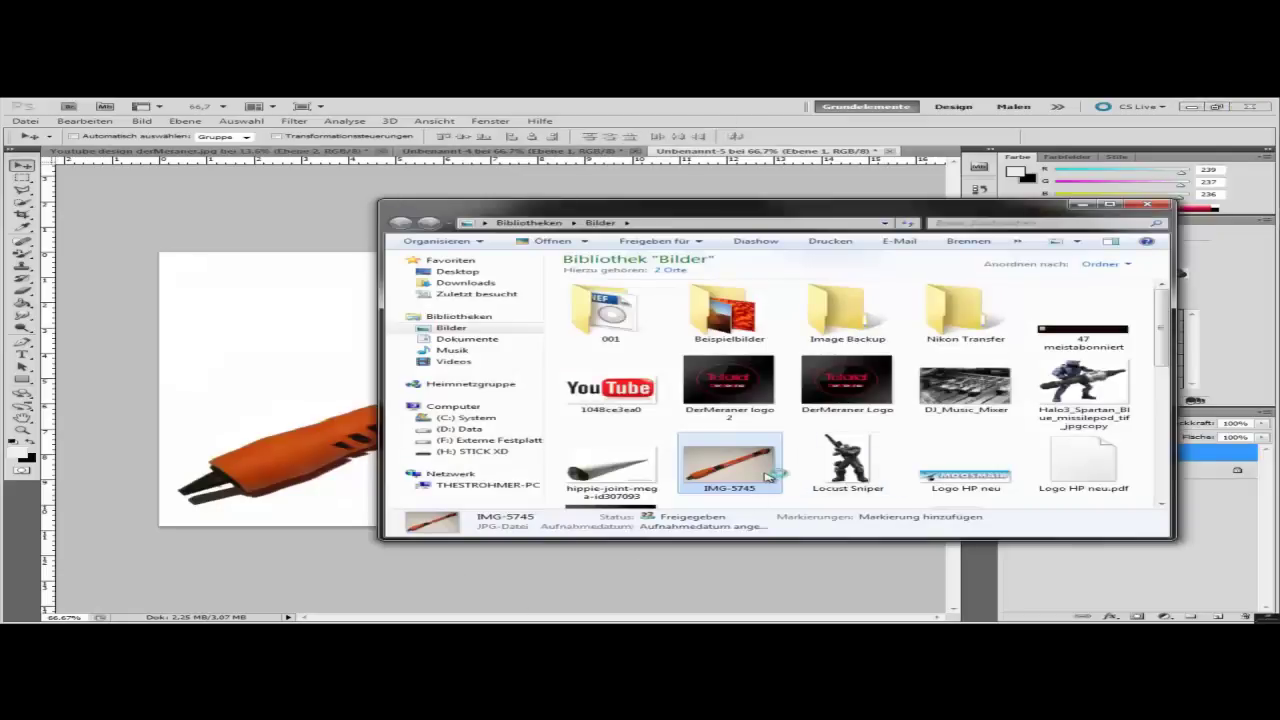
pyautogui.doubleClick(766, 478)
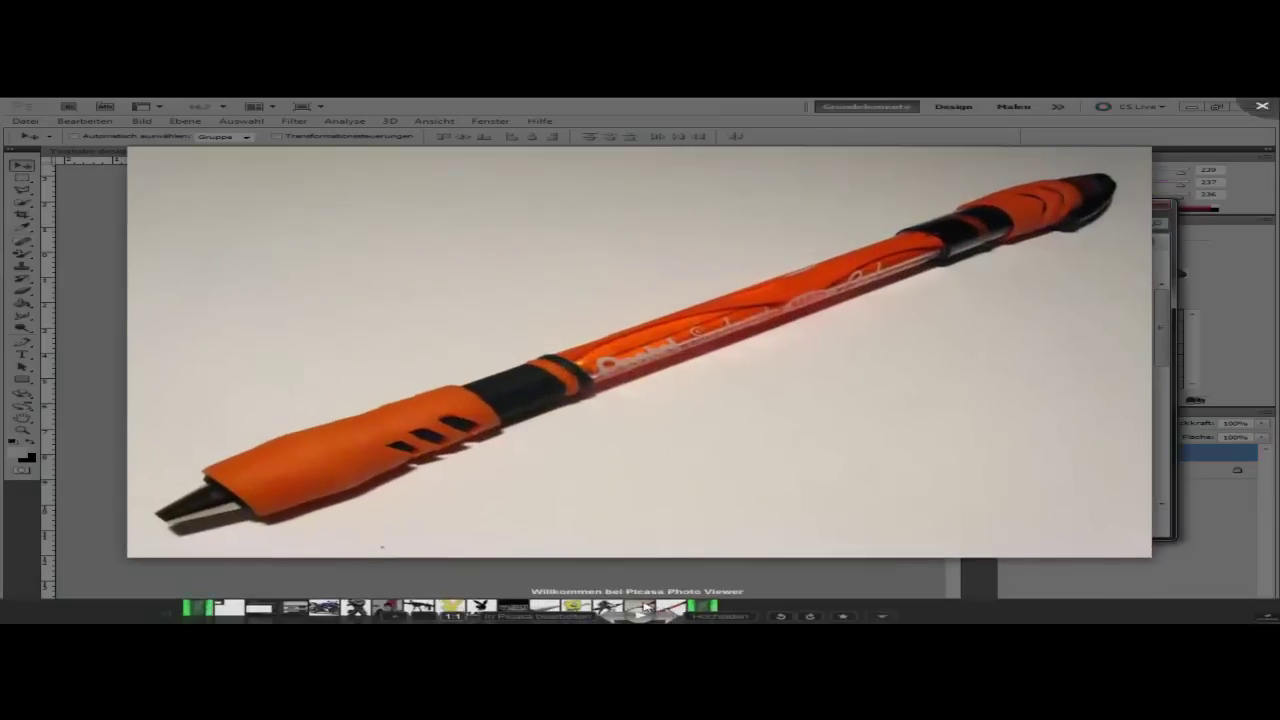
pyautogui.click(660, 606)
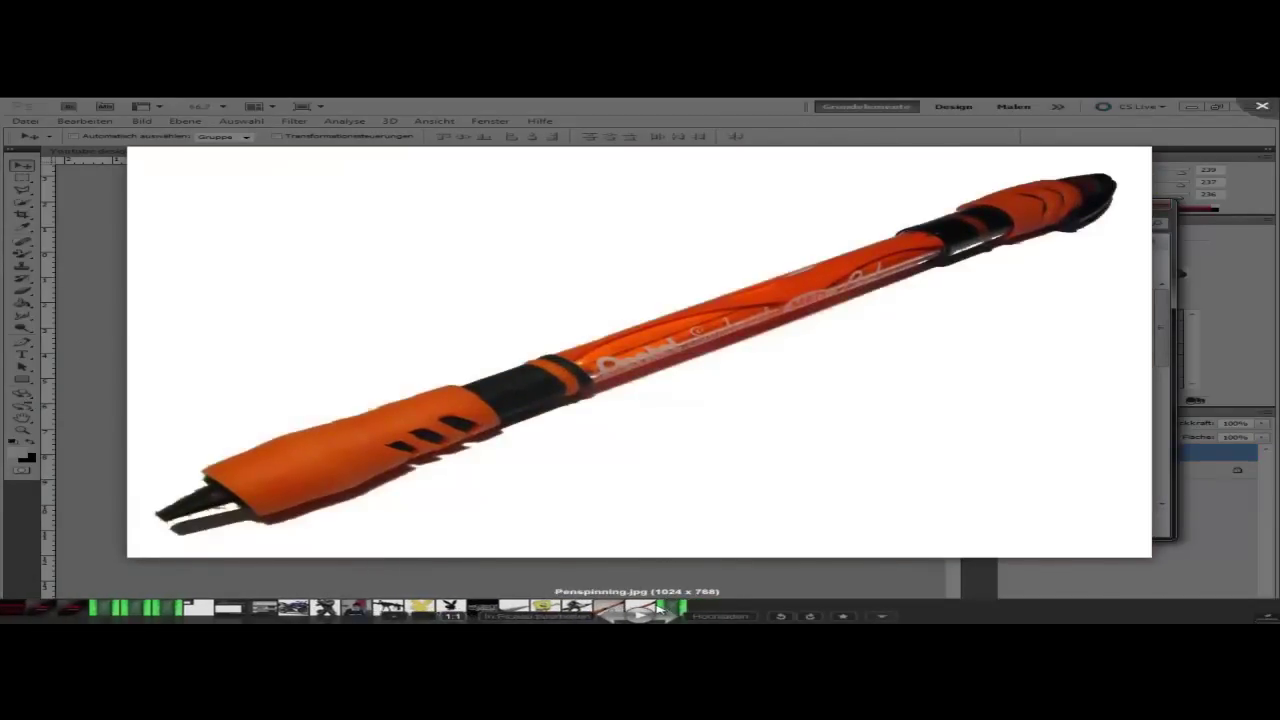
pyautogui.click(660, 606)
pyautogui.click(660, 606)
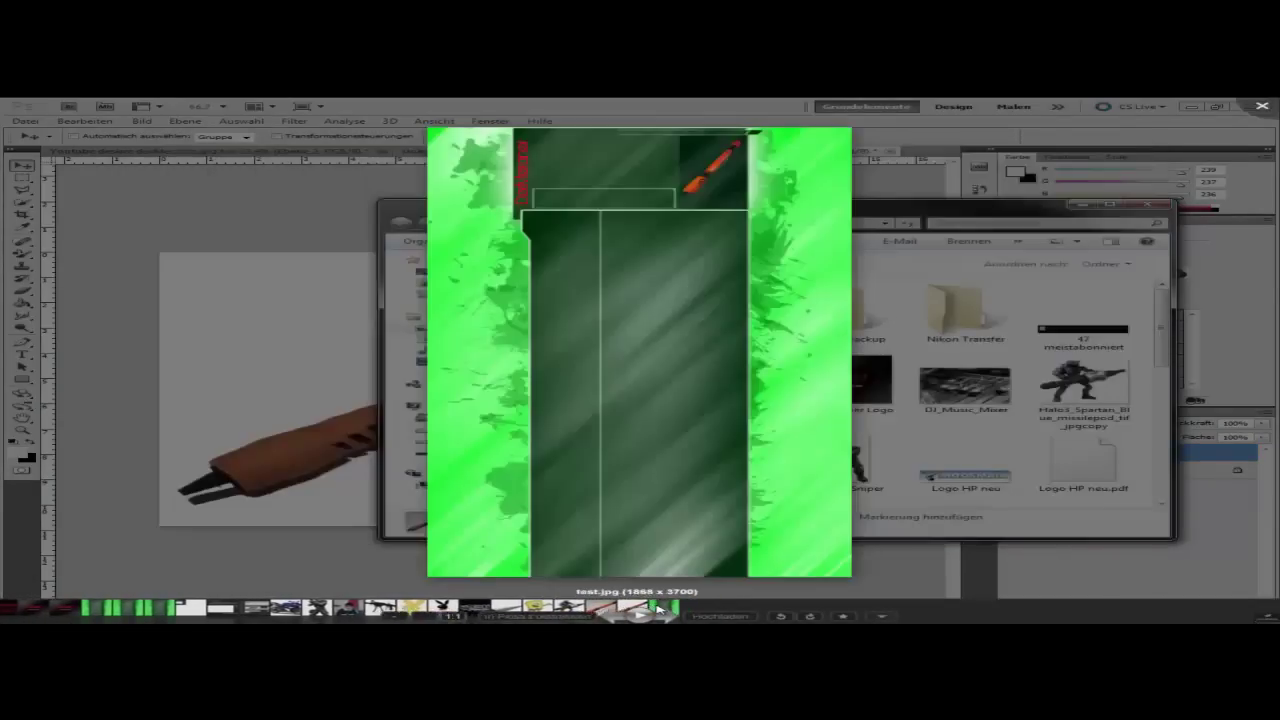
pyautogui.click(660, 606)
pyautogui.click(660, 606)
pyautogui.click(660, 606)
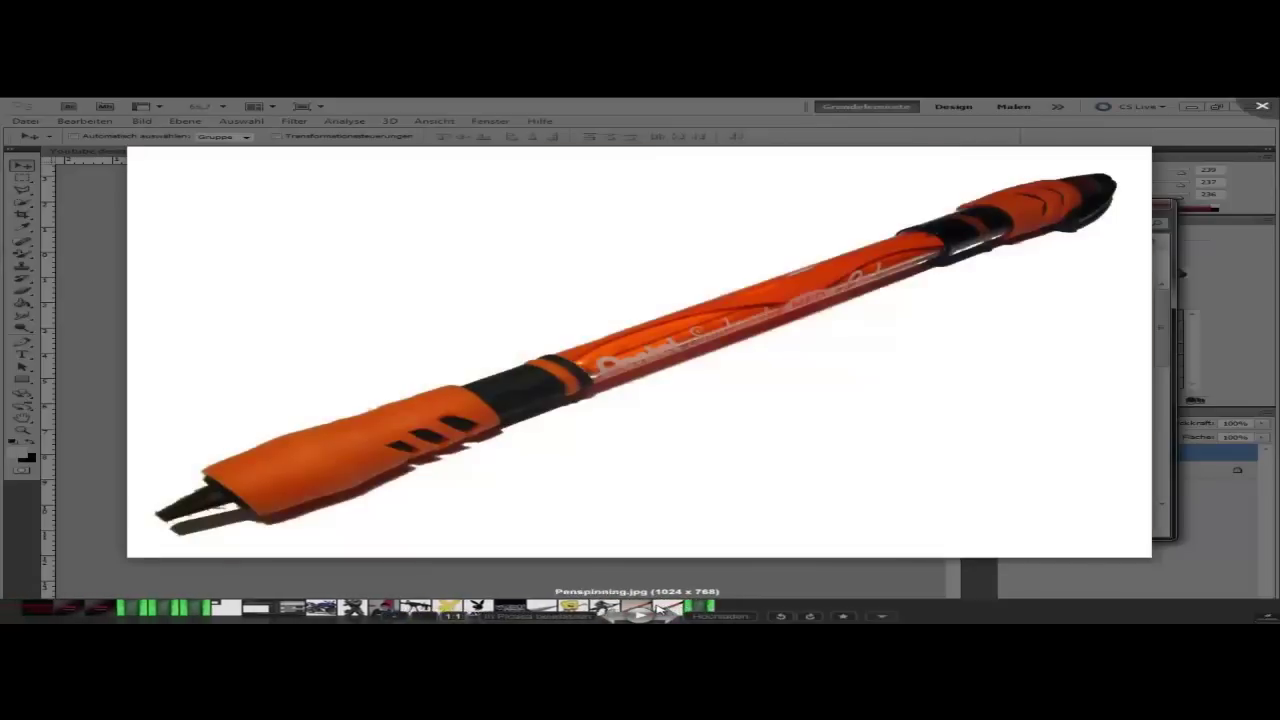
pyautogui.click(660, 606)
pyautogui.click(660, 606)
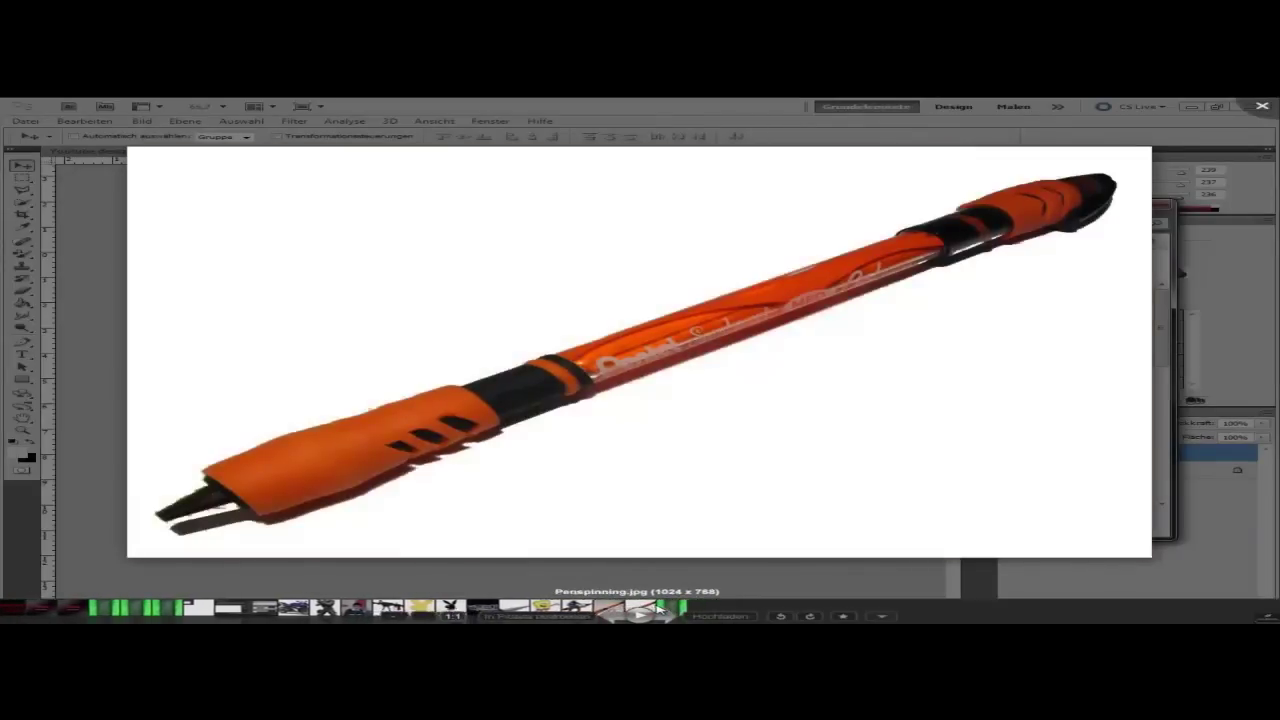
pyautogui.click(660, 606)
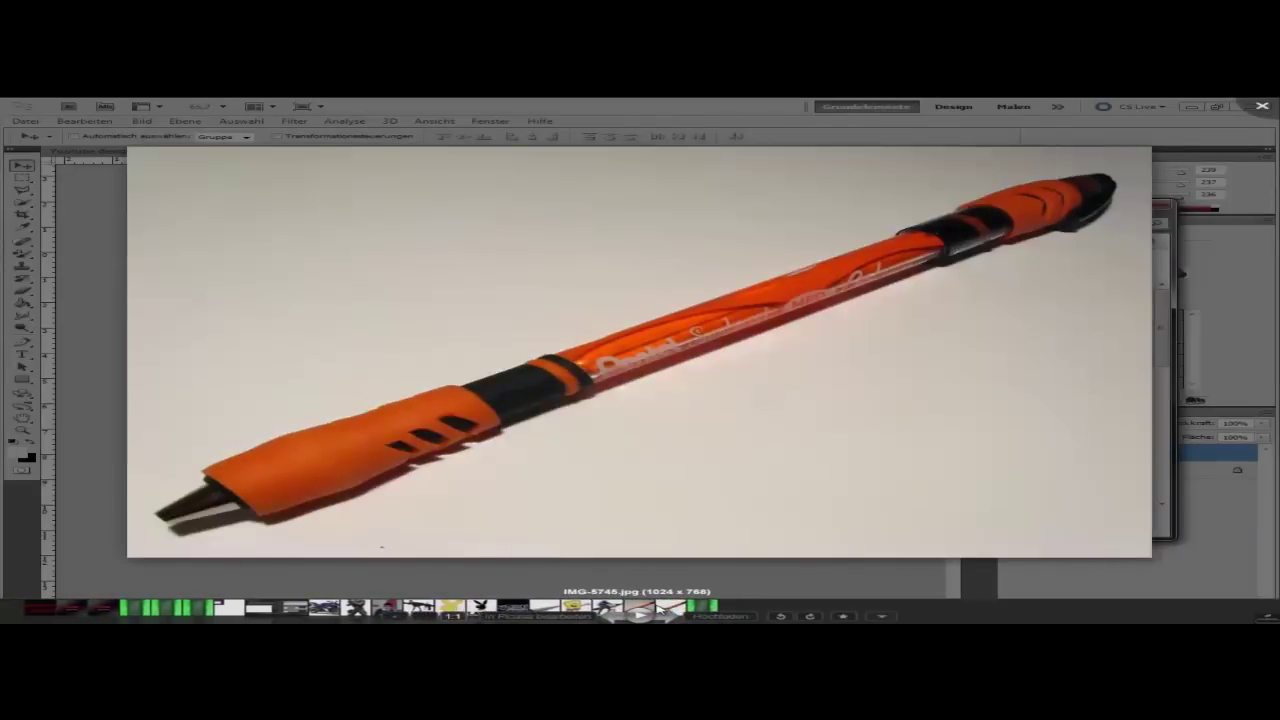
pyautogui.click(660, 606)
# Flip between IMG-5745 and Penspinning.jpg with the arrow keys, then close the viewer
pyautogui.press('Right')
pyautogui.press('Left')
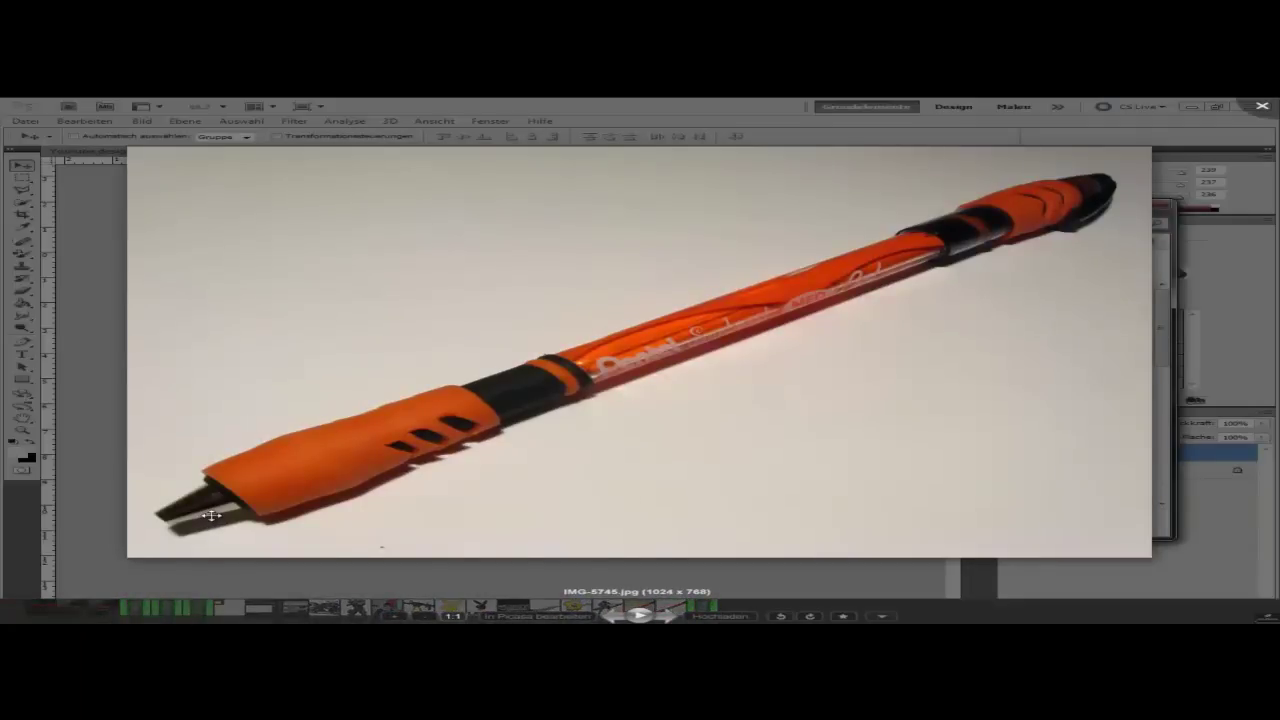
pyautogui.press('Right')
pyautogui.press('Left')
pyautogui.press('Right')
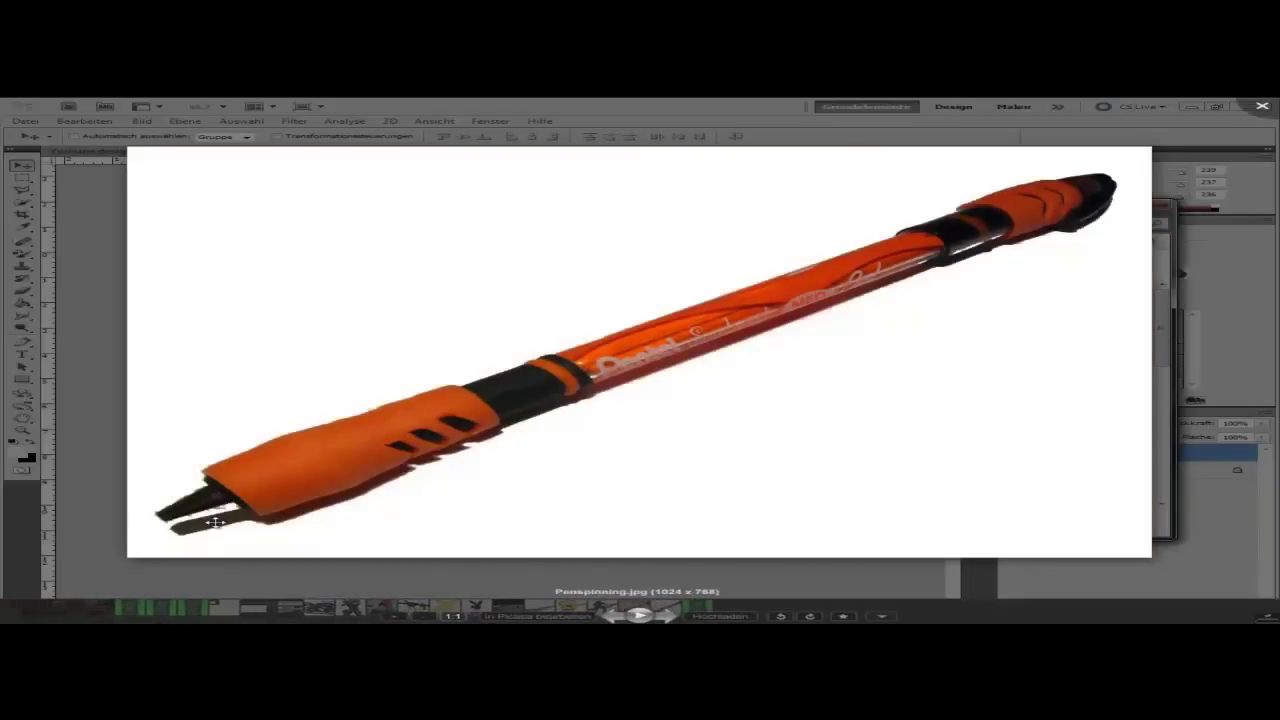
pyautogui.press('Left')
pyautogui.press('Right')
pyautogui.press('Left')
pyautogui.press('Right')
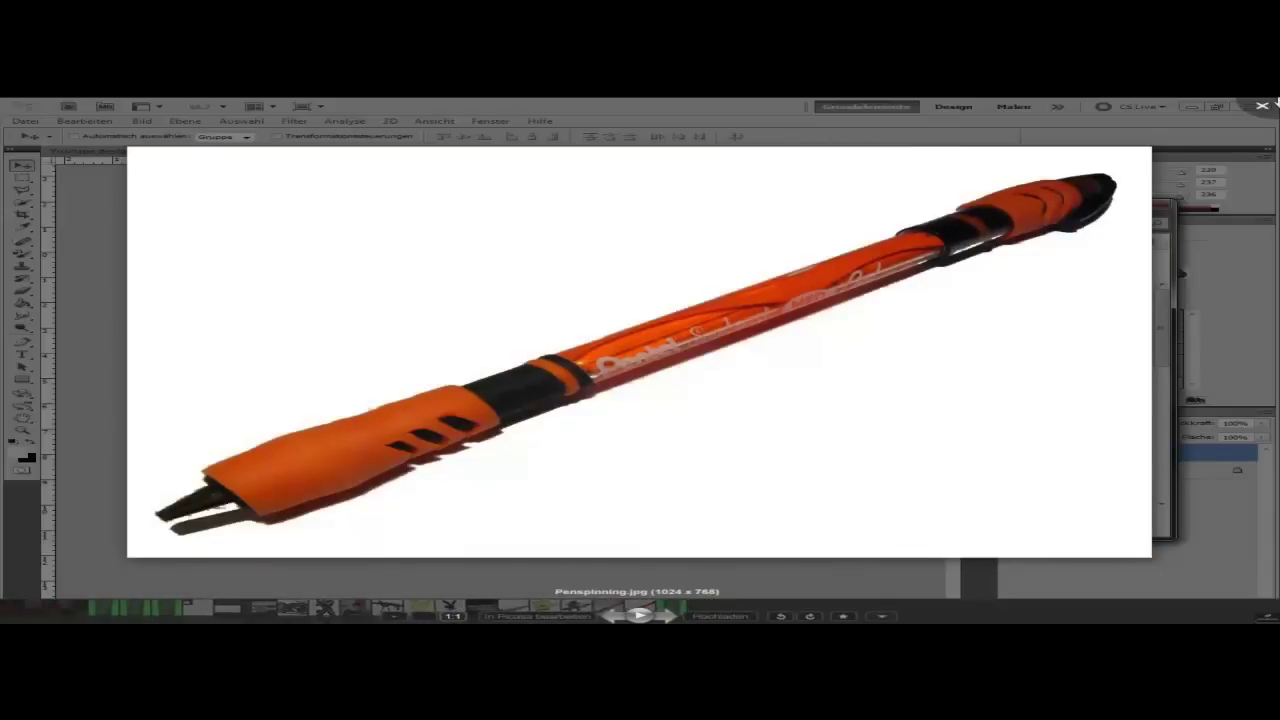
pyautogui.click(1262, 105)
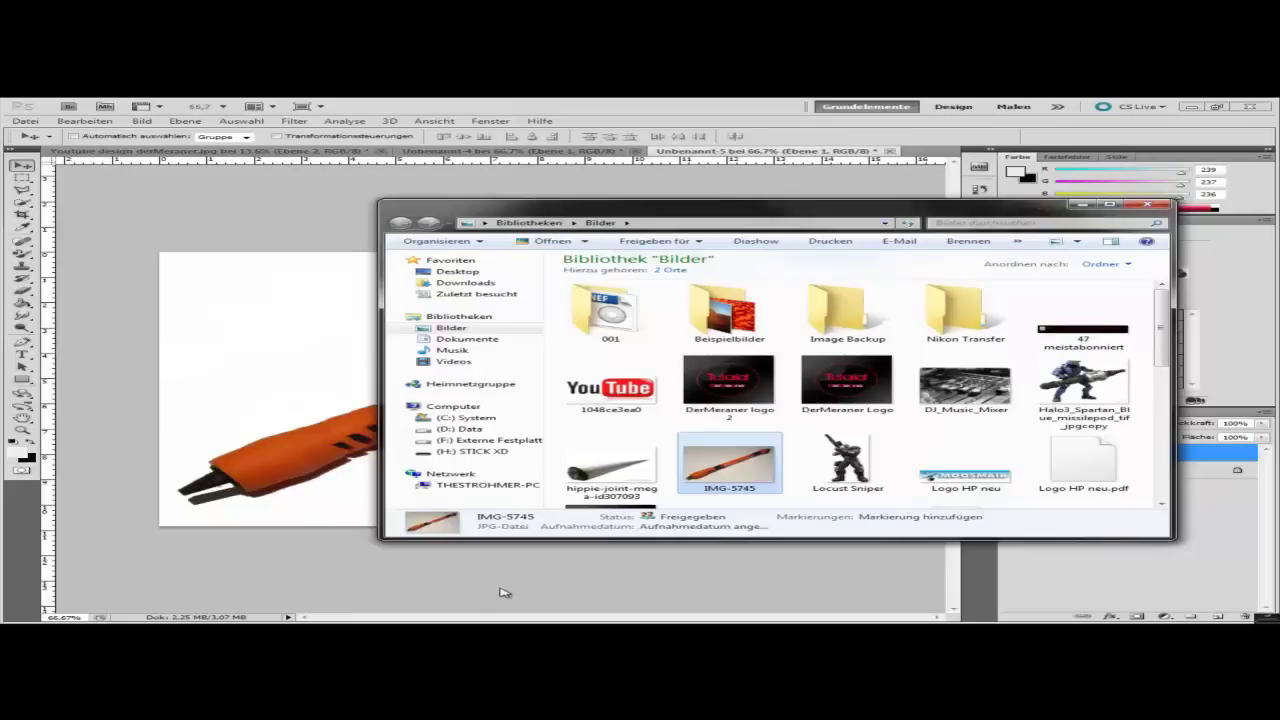
# Open hippie-joint-mega-id307093.jpg in Photoshop CS5 through the Öffnen mit menu
pyautogui.click(600, 487)
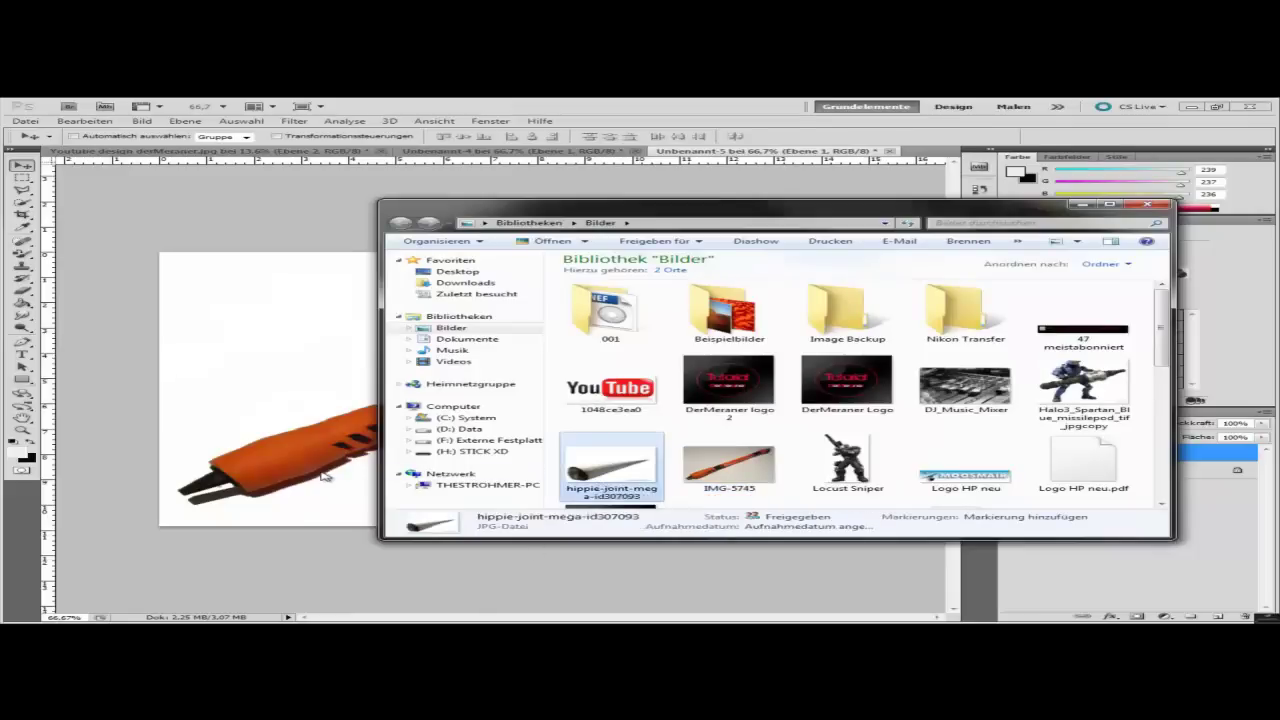
pyautogui.rightClick(588, 458)
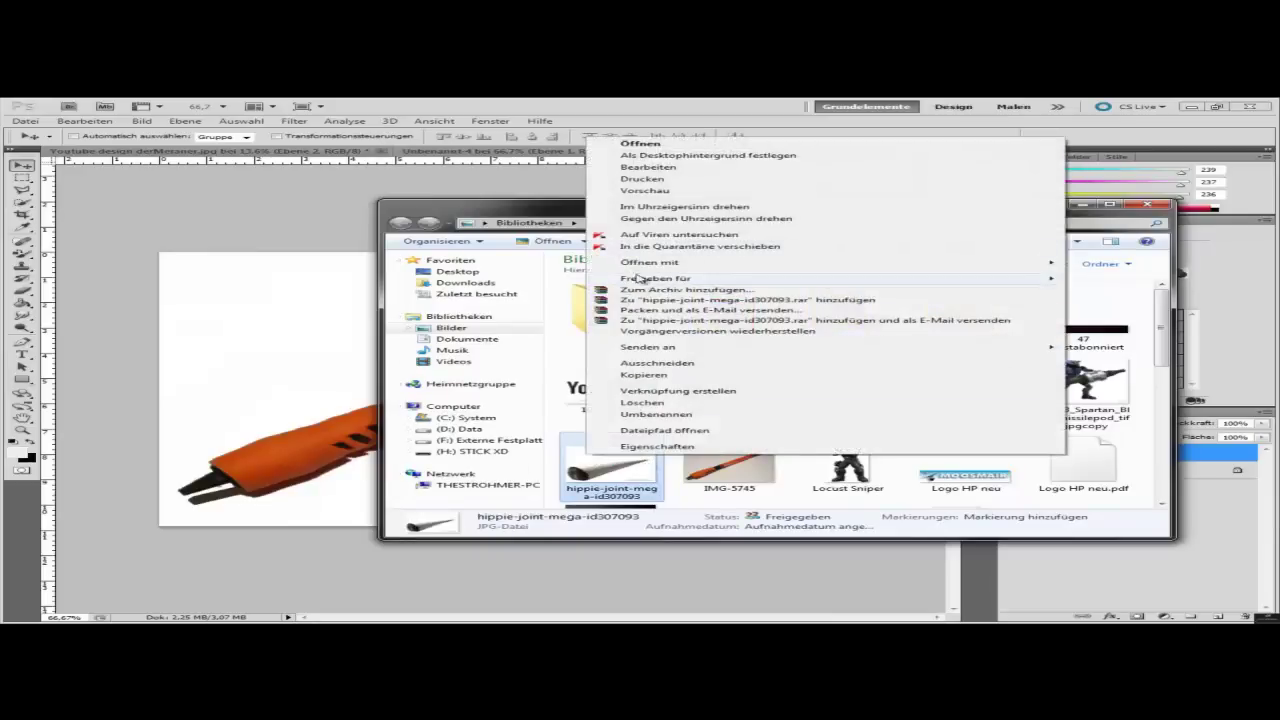
pyautogui.moveTo(649, 262)
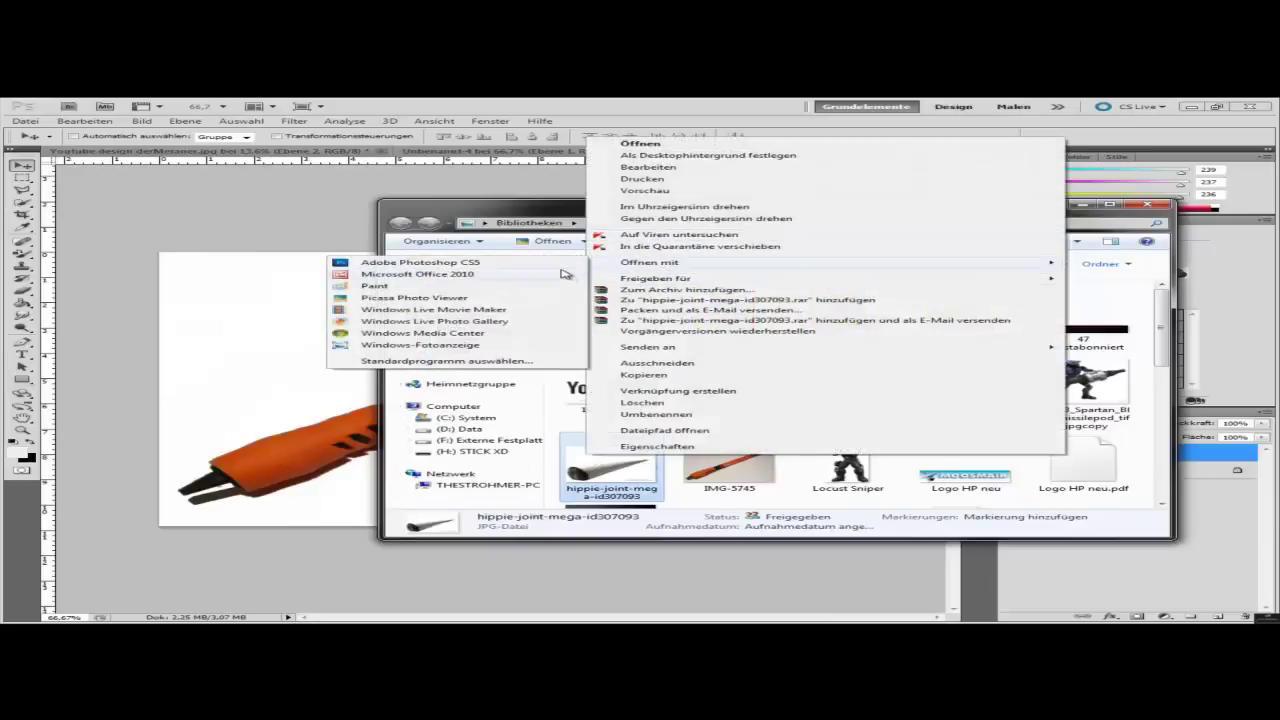
pyautogui.click(565, 268)
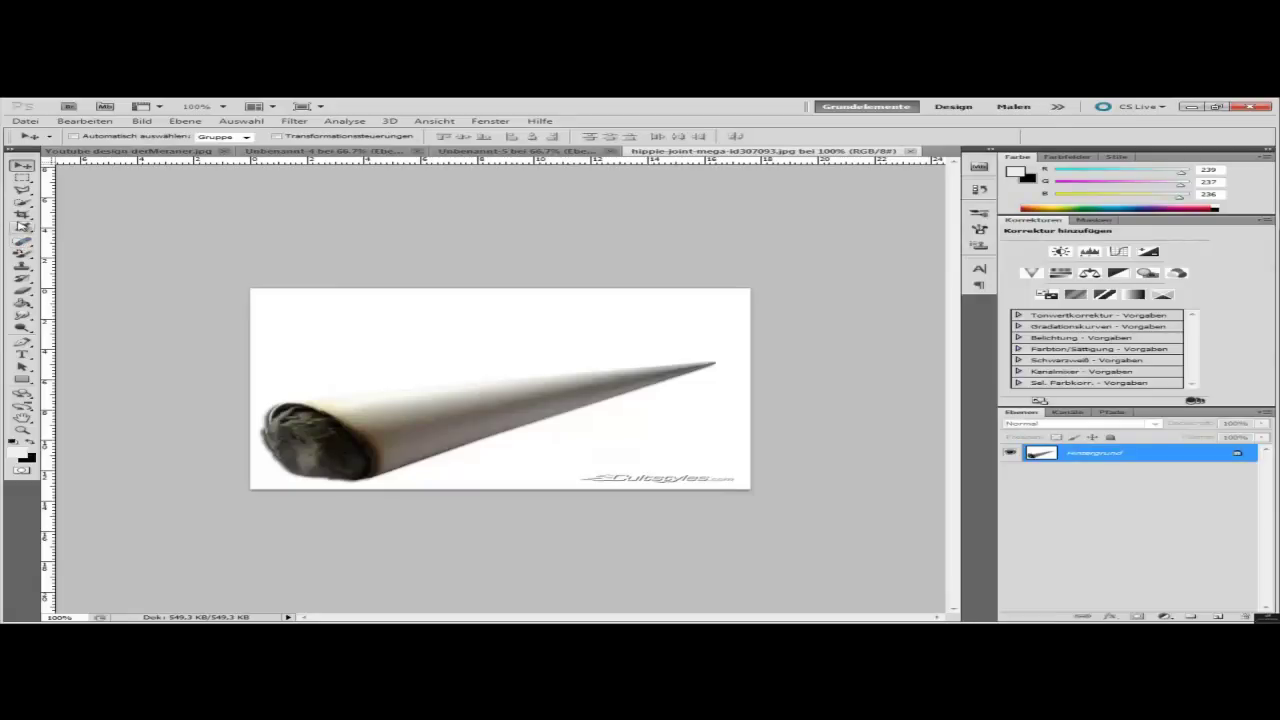
# Select the joint via Farbbereich on the white background, invert it, then show Youtube design derMeraner.jpg
pyautogui.click(22, 228)
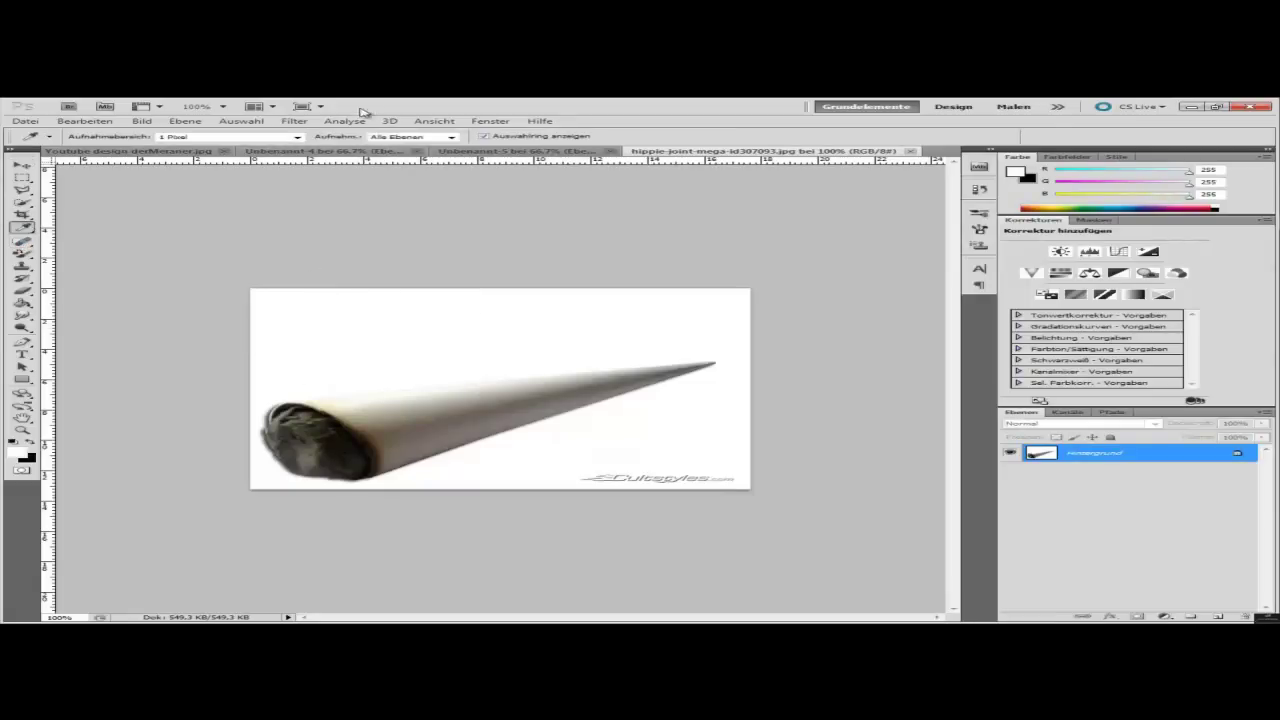
pyautogui.click(242, 121)
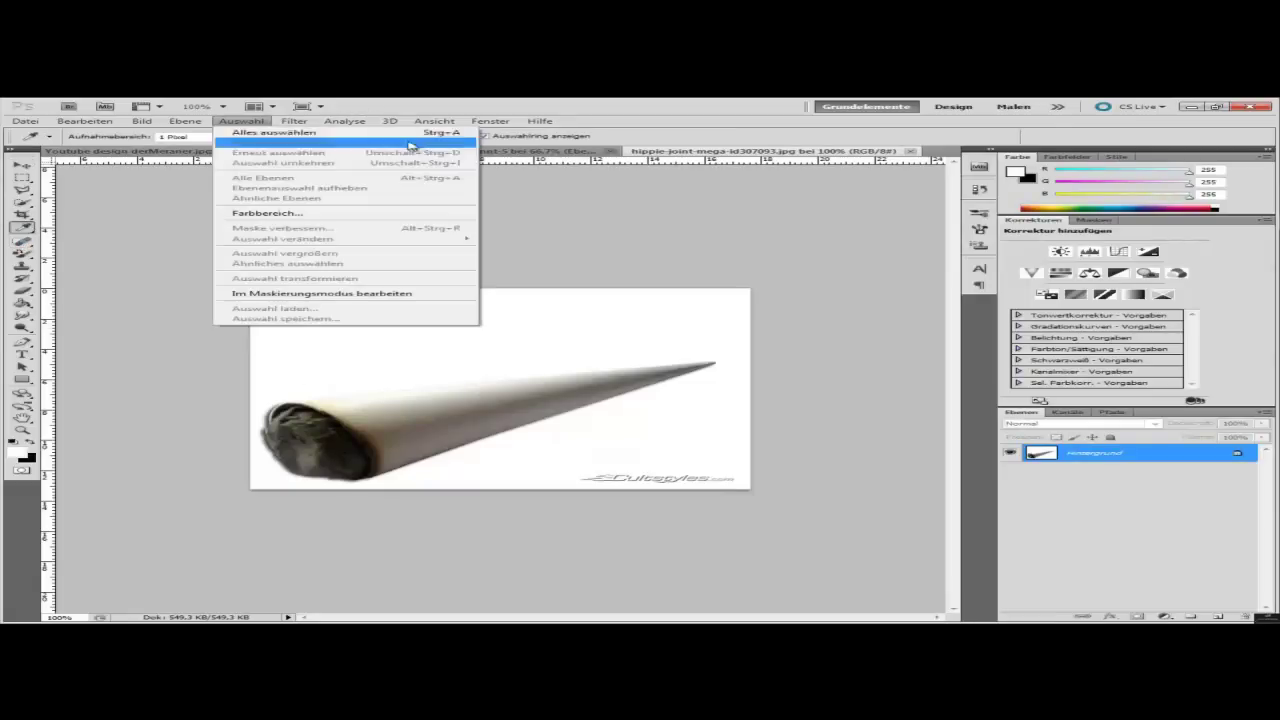
pyautogui.click(284, 214)
pyautogui.click(652, 236)
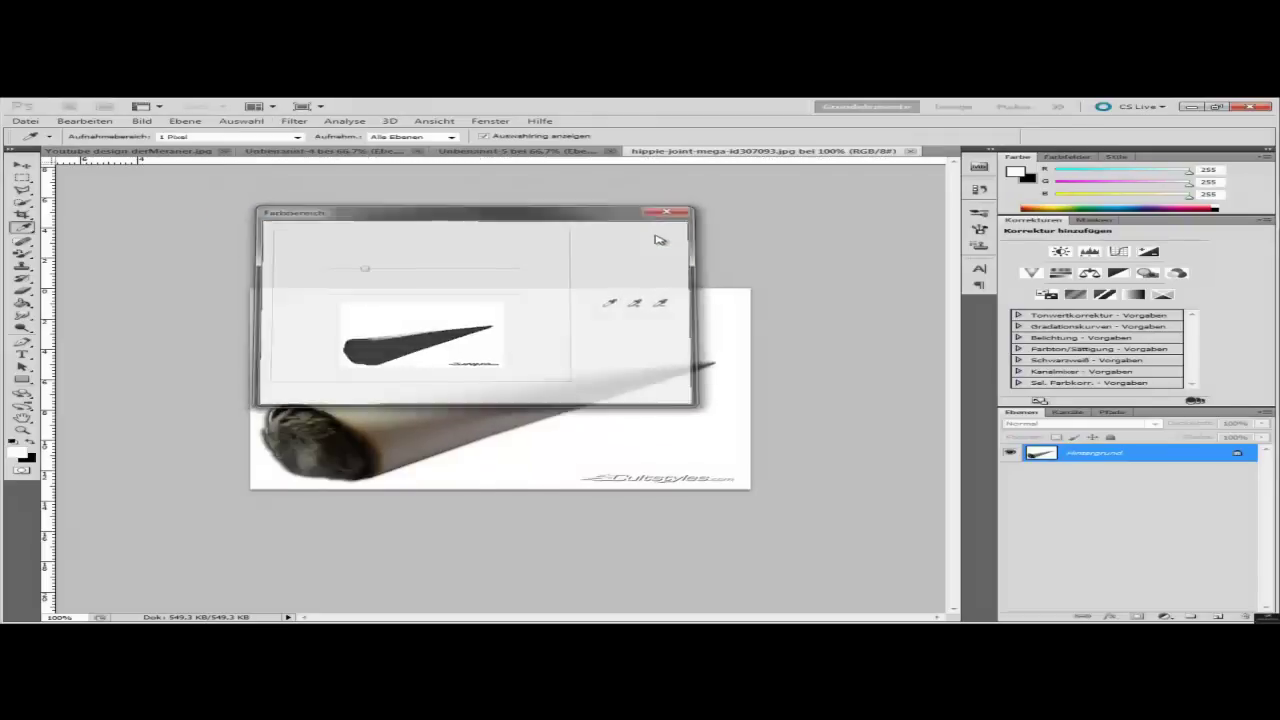
pyautogui.click(242, 121)
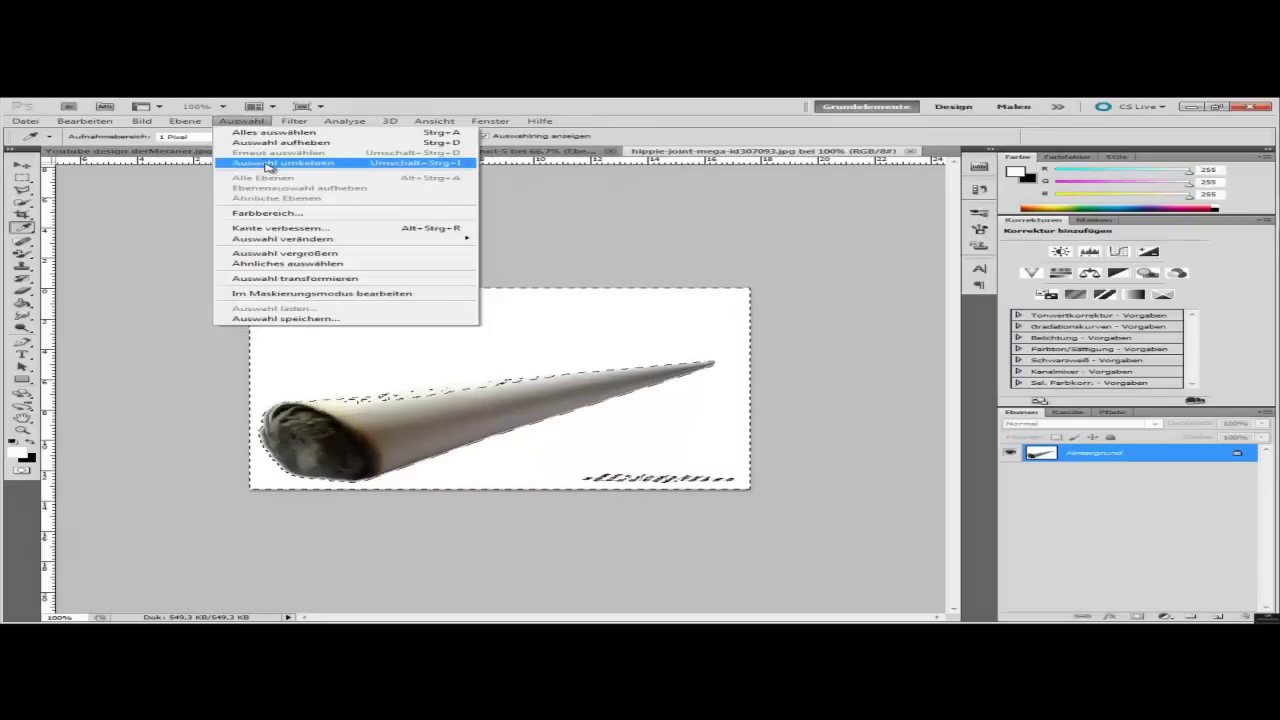
pyautogui.click(265, 163)
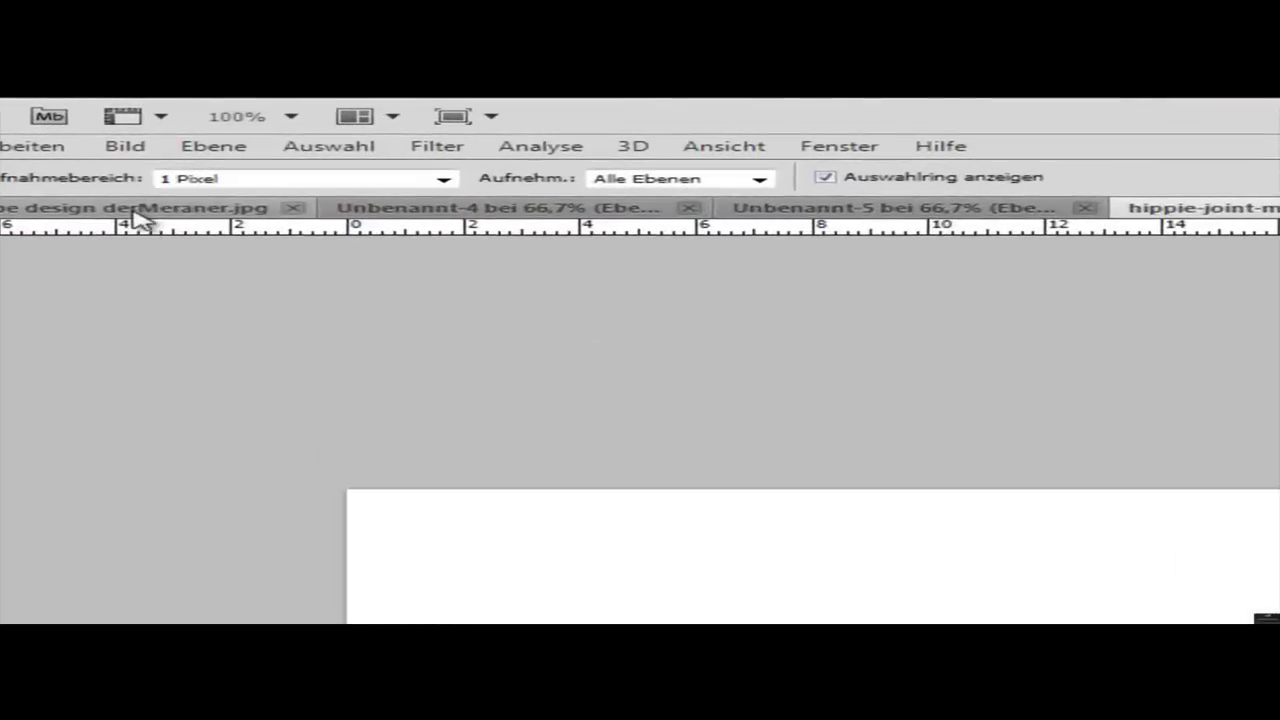
pyautogui.click(140, 210)
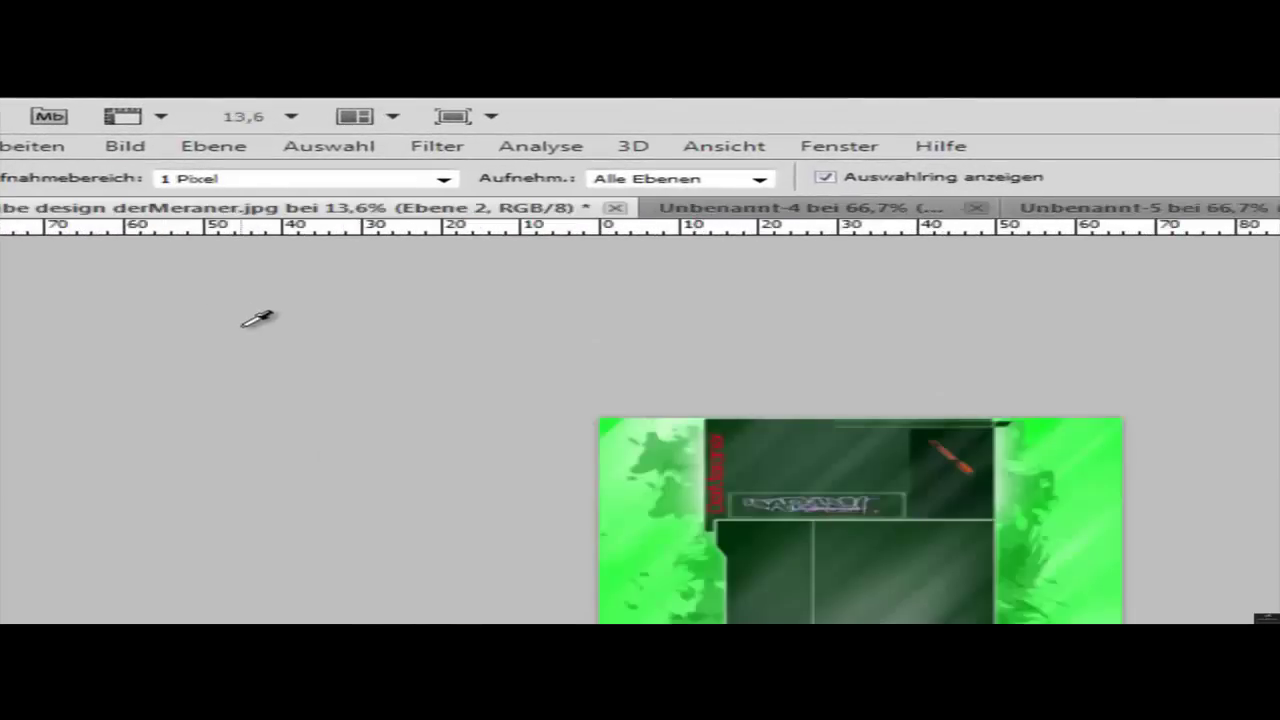